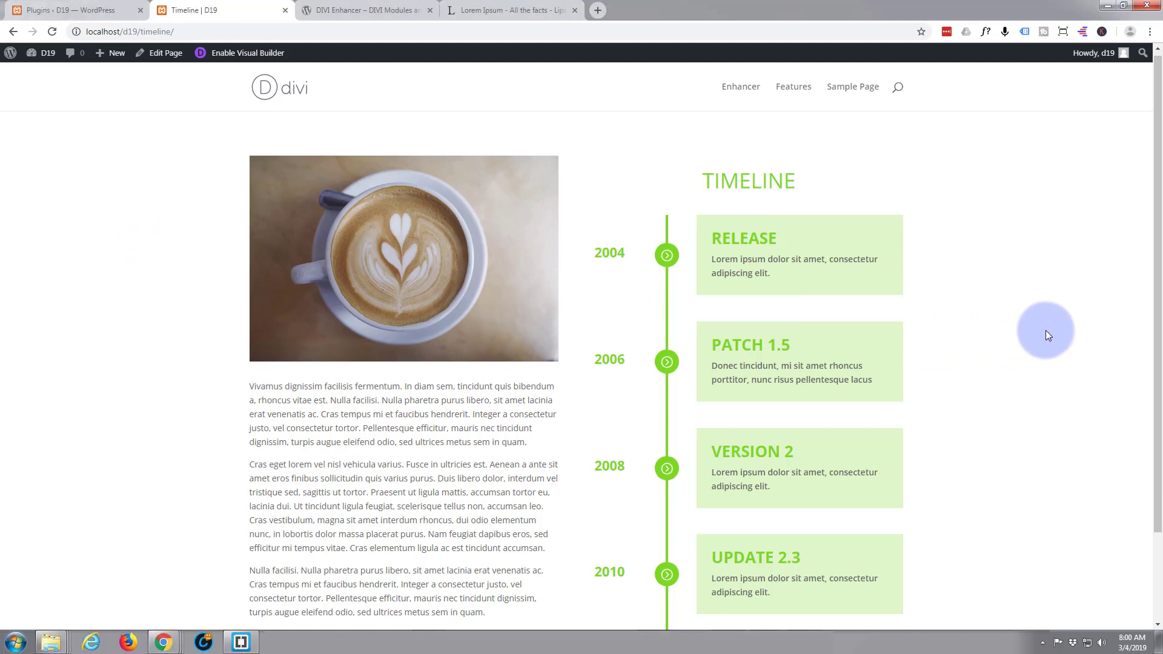
- Look over the page, then enable the Visual Builder for editing
{"action": "scroll", "coordinate": [1046, 330], "scroll_direction": "down", "scroll_amount": 2}
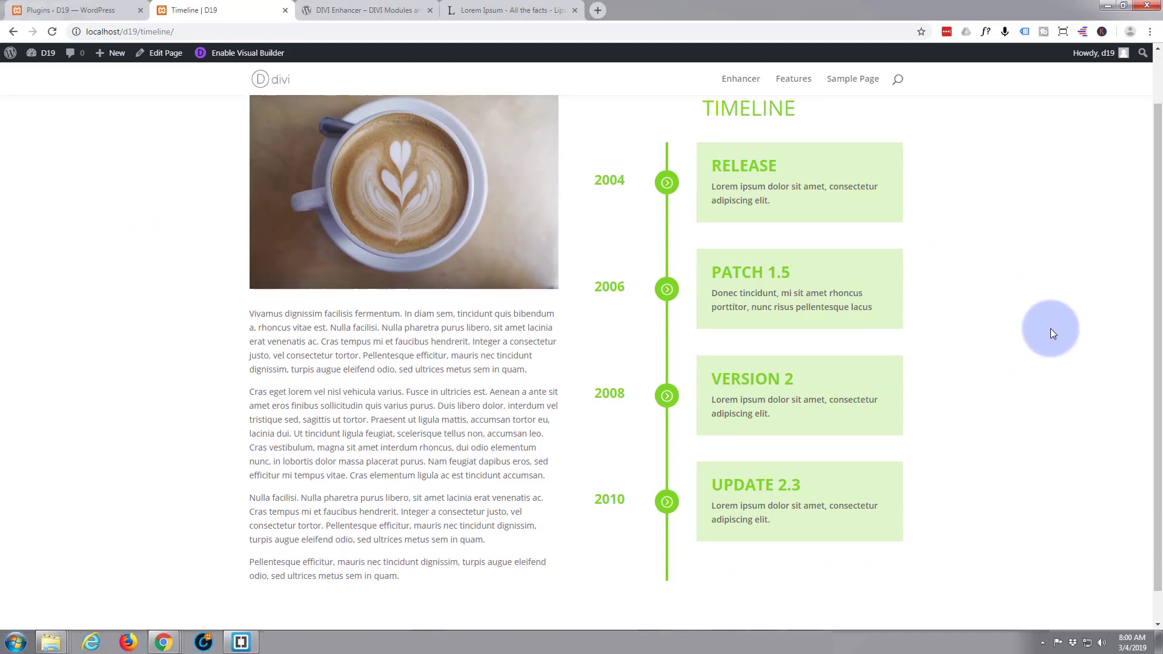
{"action": "scroll", "coordinate": [1051, 328], "scroll_direction": "up", "scroll_amount": 2}
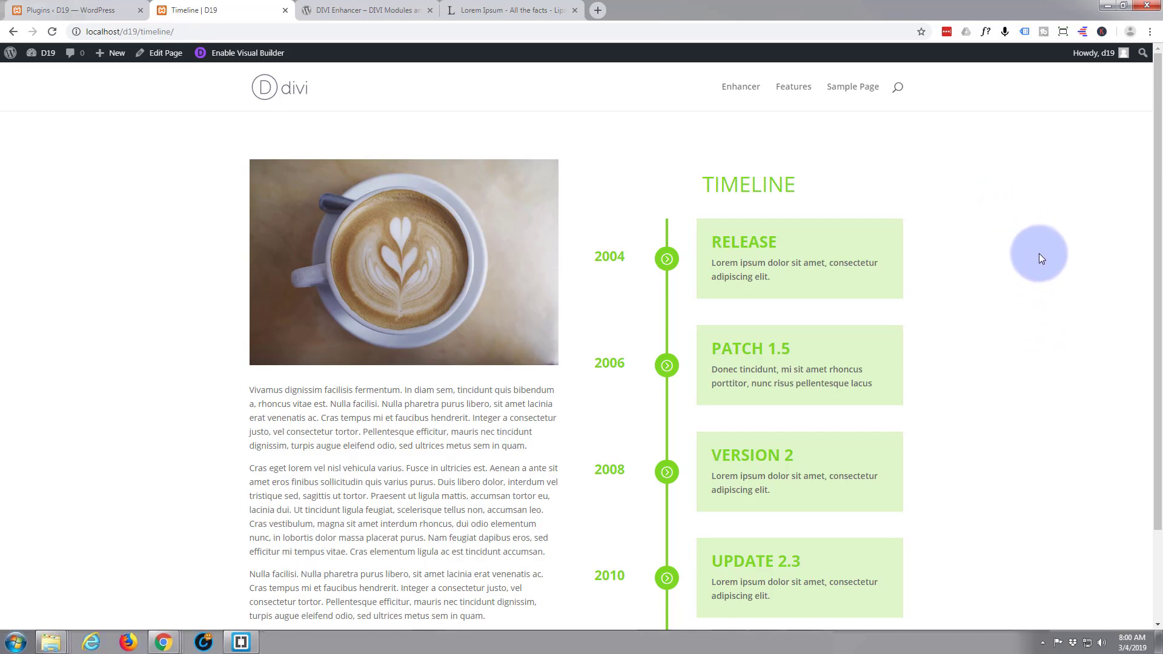
{"action": "scroll", "coordinate": [1039, 252], "scroll_direction": "down", "scroll_amount": 2}
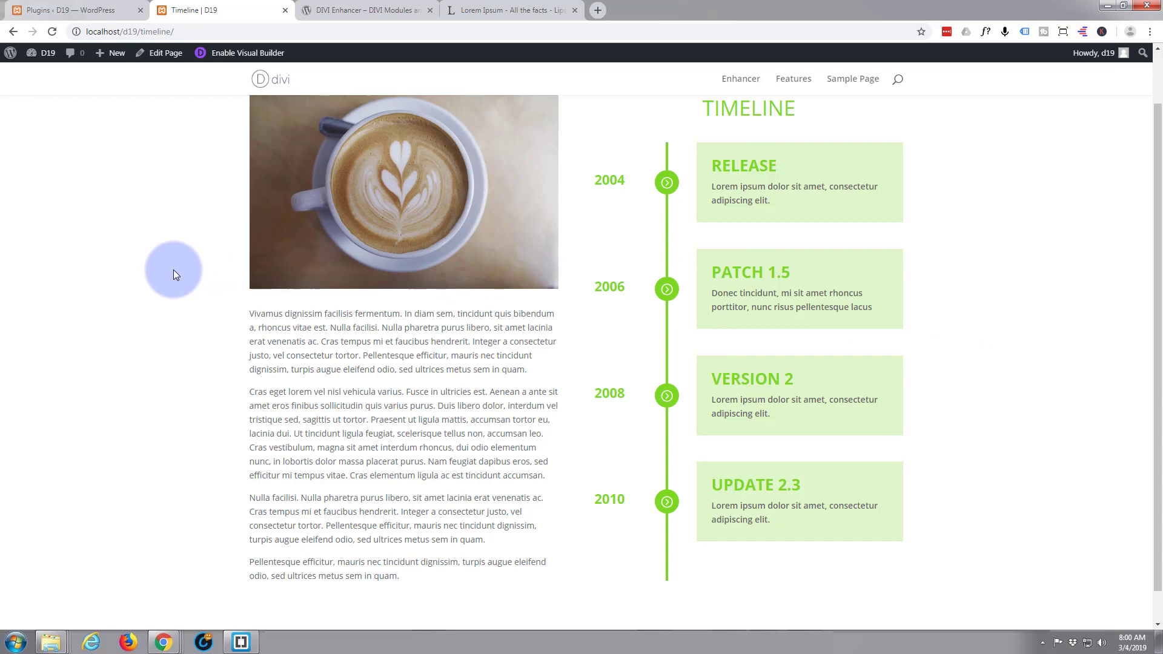
{"action": "scroll", "coordinate": [170, 270], "scroll_direction": "up", "scroll_amount": 2}
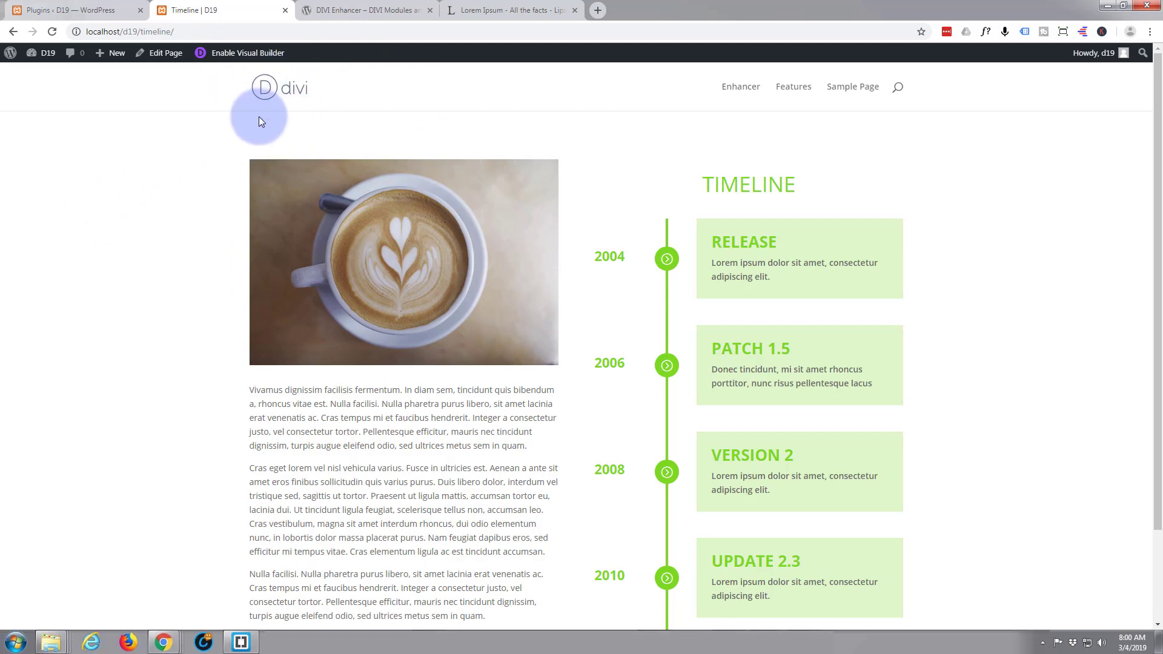
{"action": "scroll", "coordinate": [183, 191], "scroll_direction": "down", "scroll_amount": 2}
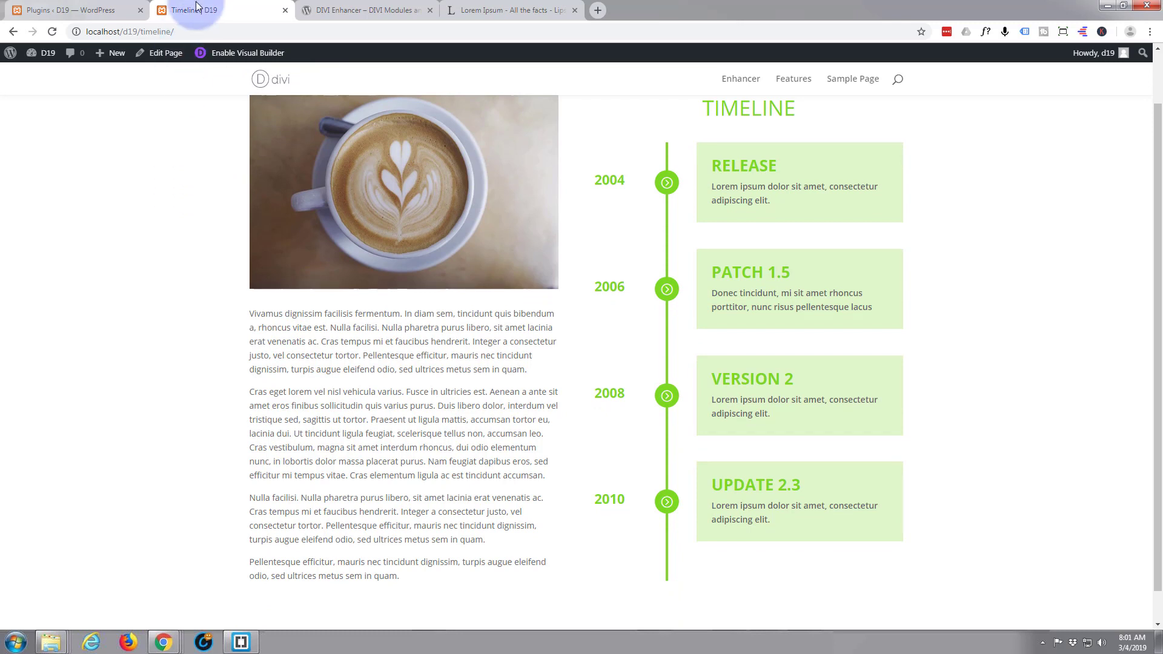
{"action": "left_click", "coordinate": [243, 53]}
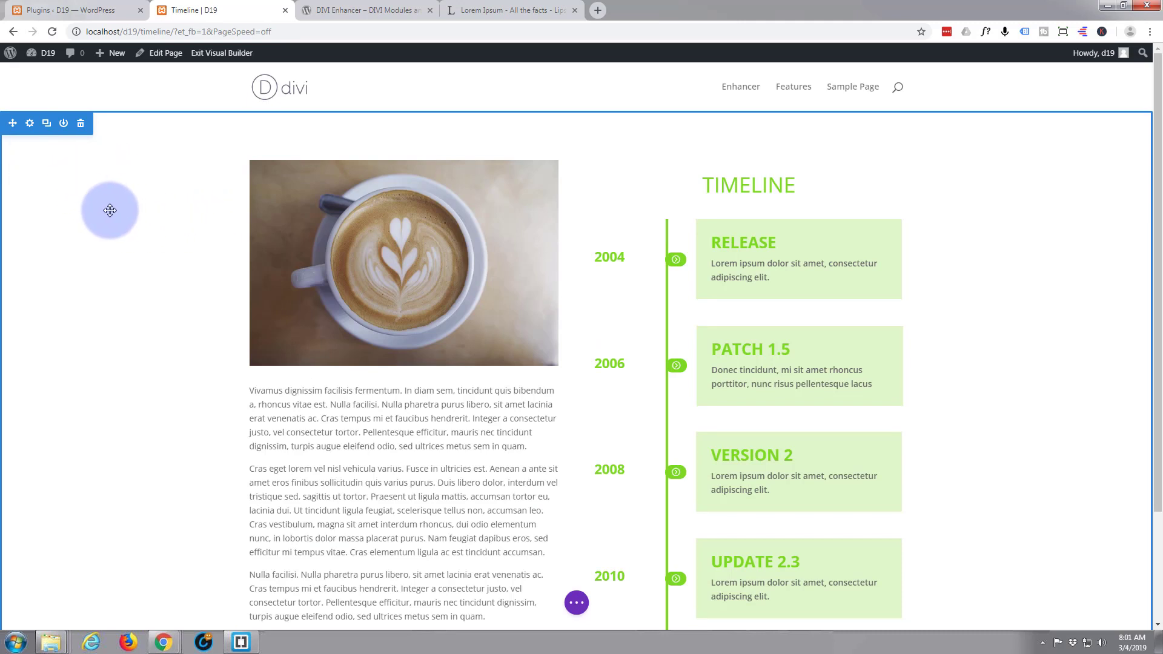
- Duplicate the Timeline section and delete the copy's timeline module, keeping its TIMELINE heading
{"action": "left_click", "coordinate": [48, 124]}
{"action": "scroll", "coordinate": [105, 209], "scroll_direction": "down", "scroll_amount": 3}
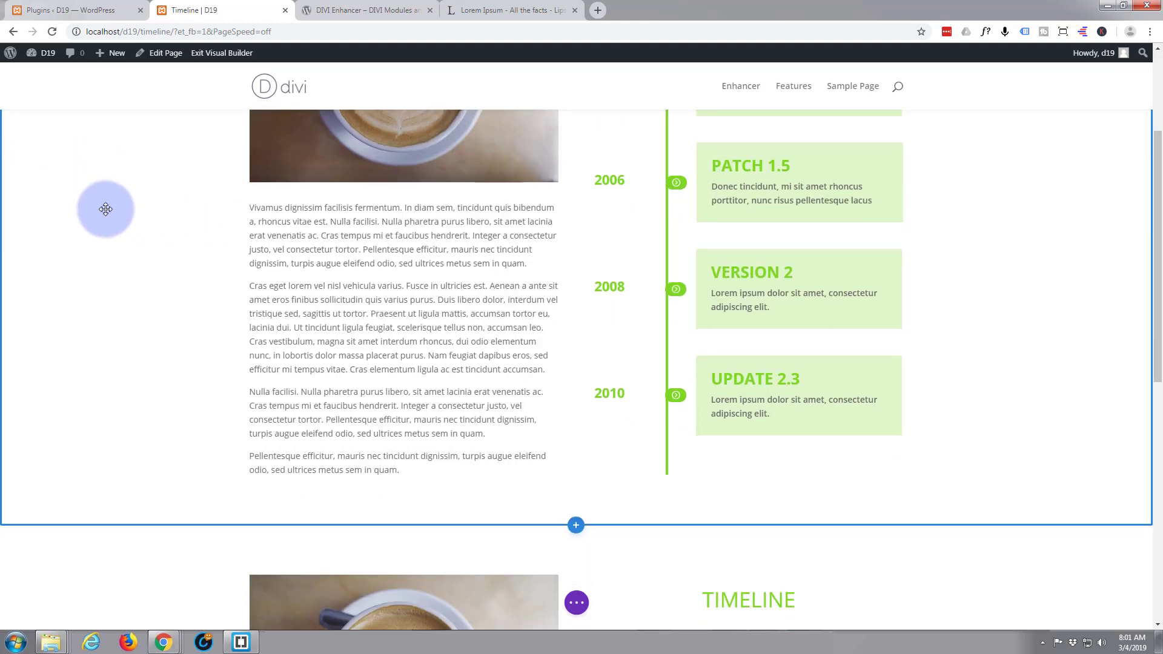
{"action": "scroll", "coordinate": [106, 209], "scroll_direction": "down", "scroll_amount": 8}
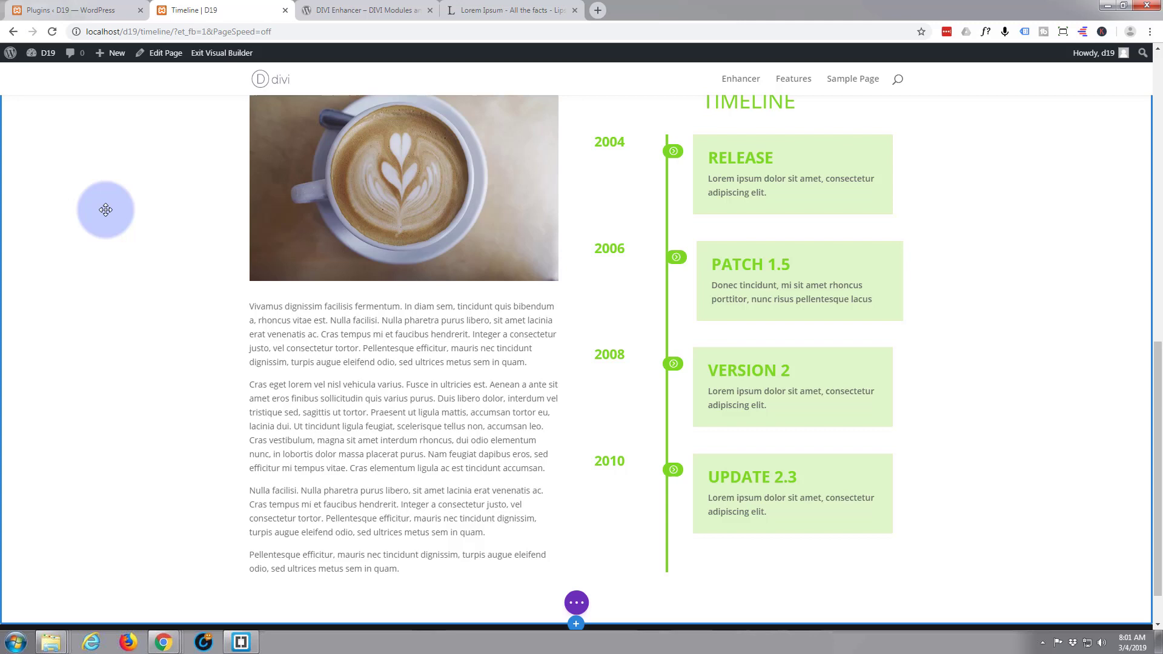
{"action": "mouse_move", "coordinate": [781, 173]}
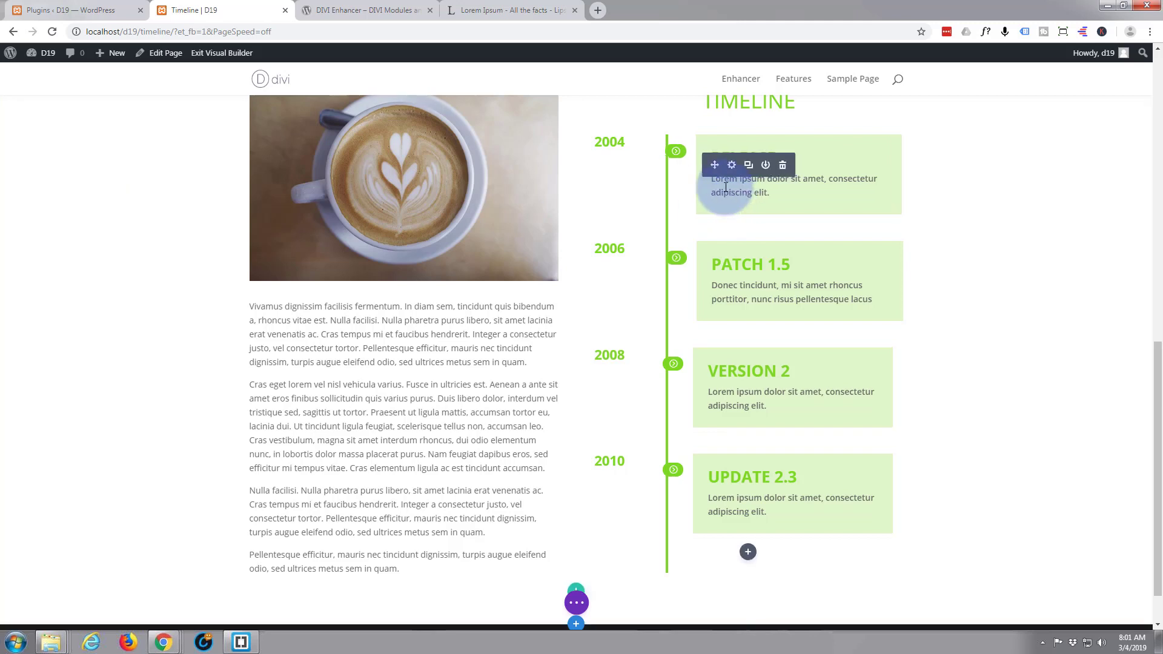
{"action": "left_click", "coordinate": [784, 166]}
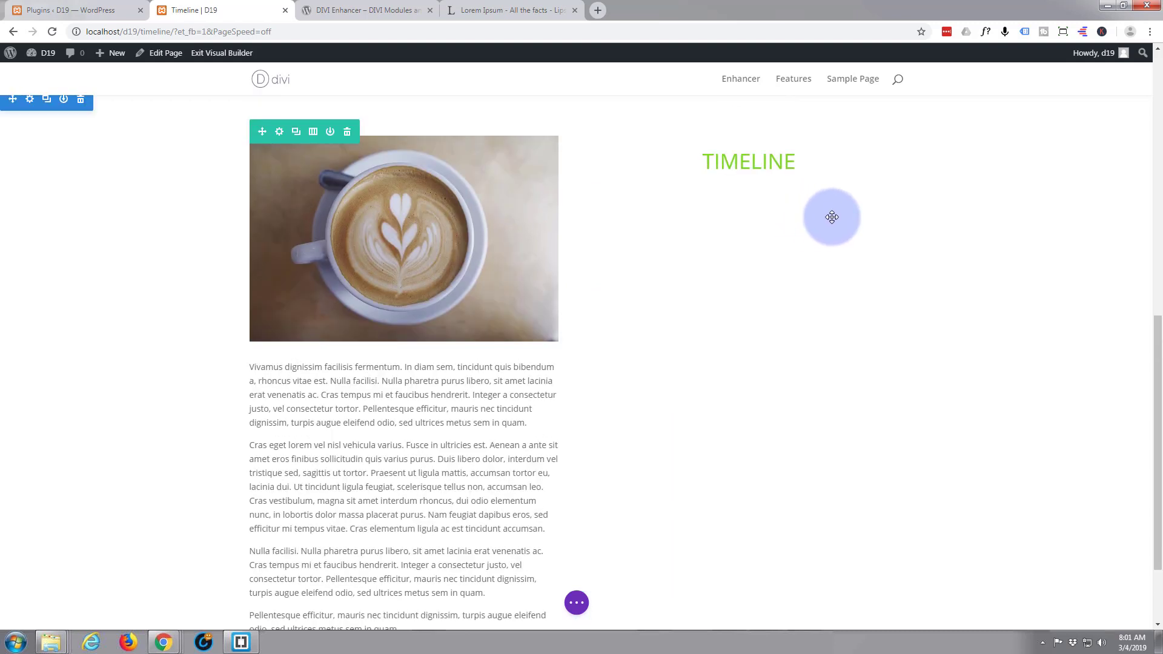
{"action": "left_click", "coordinate": [354, 12]}
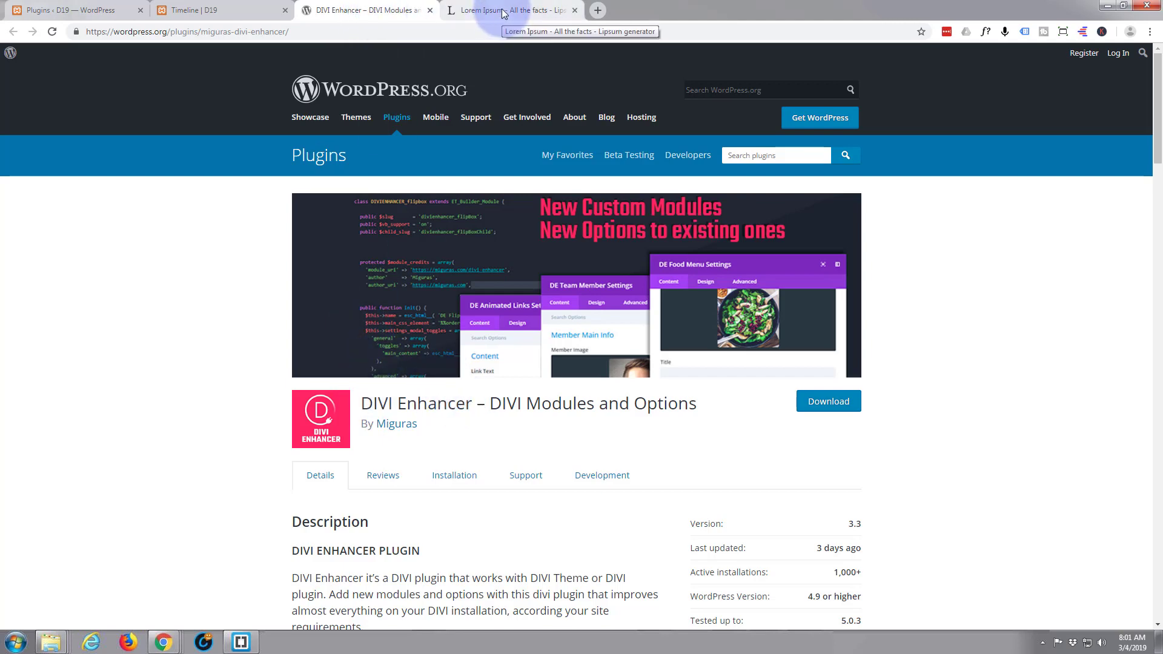
{"action": "left_click", "coordinate": [249, 10]}
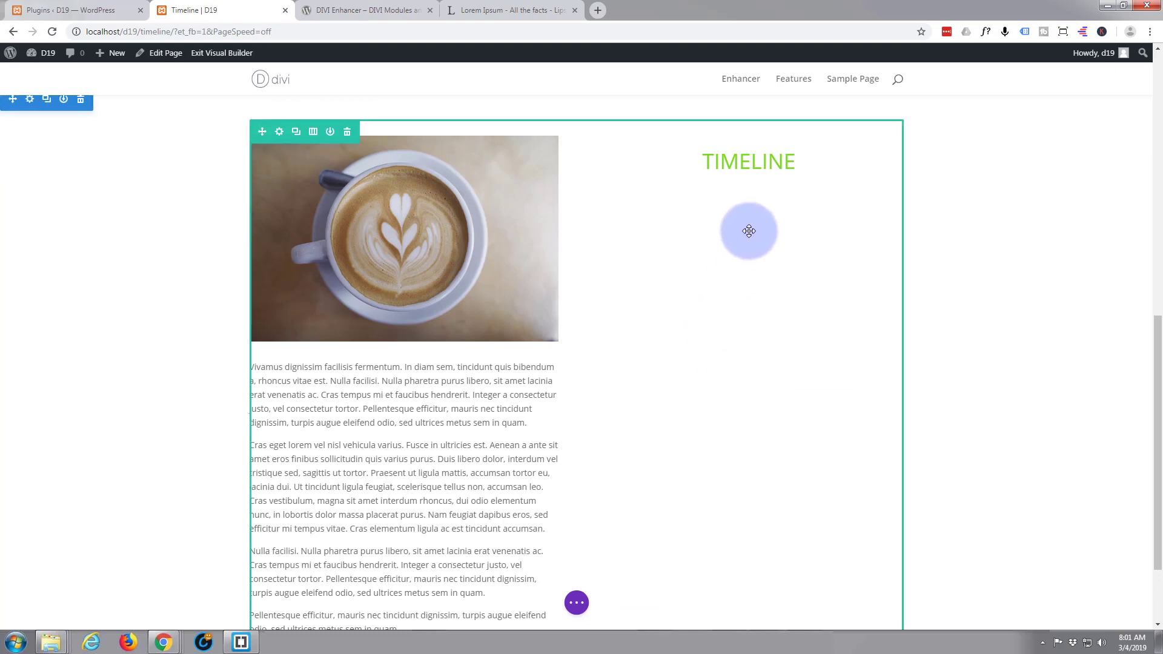
- Insert an empty DE Timeline module under the TIMELINE heading in the right column
{"action": "mouse_move", "coordinate": [749, 172]}
{"action": "mouse_move", "coordinate": [748, 172]}
{"action": "left_mouse_down"}
{"action": "mouse_move", "coordinate": [751, 195]}
{"action": "mouse_move", "coordinate": [510, 207]}
{"action": "mouse_move", "coordinate": [360, 194]}
{"action": "mouse_move", "coordinate": [115, 142]}
{"action": "mouse_move", "coordinate": [270, 143]}
{"action": "mouse_move", "coordinate": [222, 252]}
{"action": "mouse_move", "coordinate": [1000, 337]}
{"action": "mouse_move", "coordinate": [753, 161]}
{"action": "mouse_move", "coordinate": [757, 211]}
{"action": "mouse_move", "coordinate": [748, 182]}
{"action": "left_mouse_up"}
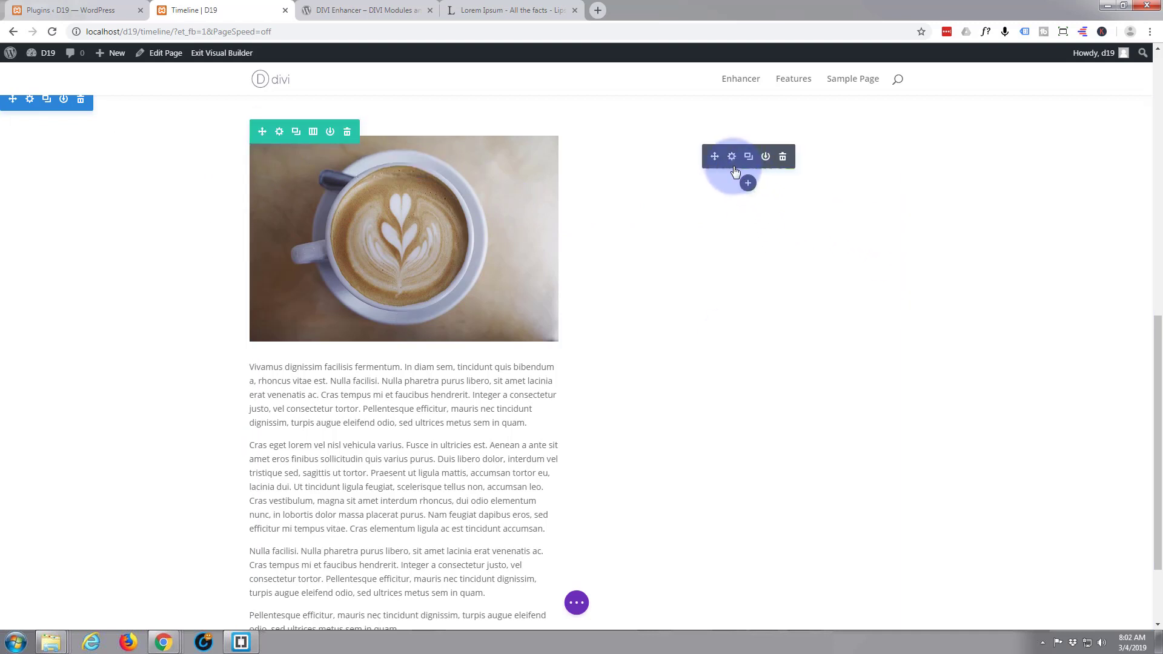
{"action": "left_click", "coordinate": [749, 186]}
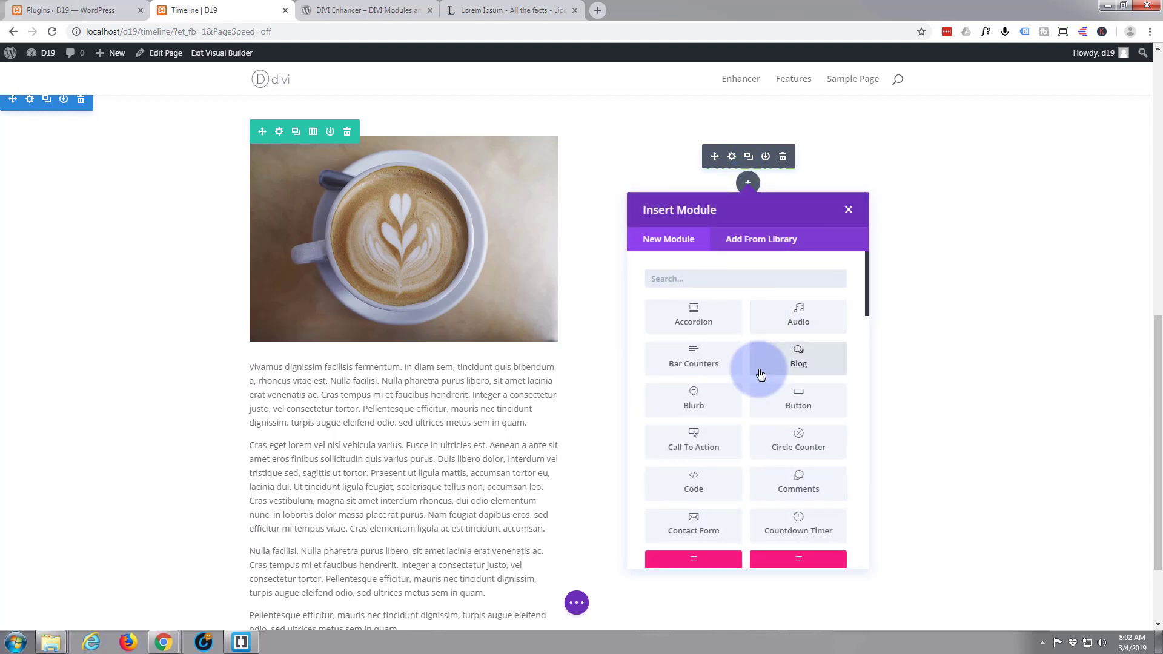
{"action": "scroll", "coordinate": [760, 373], "scroll_direction": "down", "scroll_amount": 3}
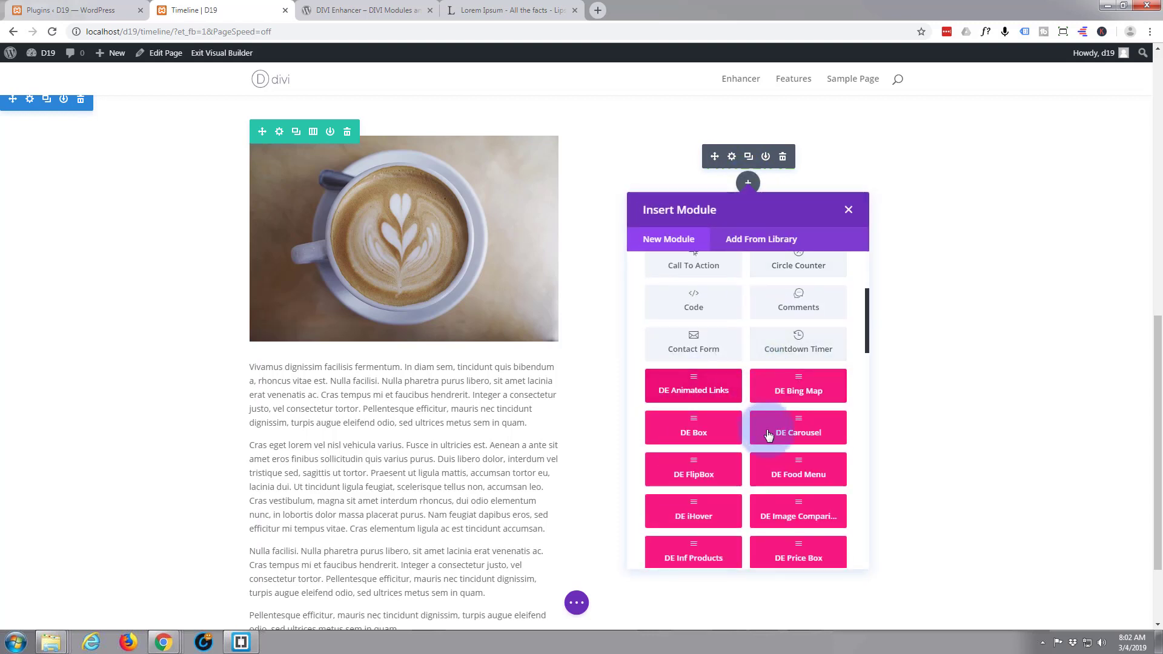
{"action": "scroll", "coordinate": [724, 450], "scroll_direction": "down", "scroll_amount": 1}
{"action": "scroll", "coordinate": [718, 428], "scroll_direction": "down", "scroll_amount": 1}
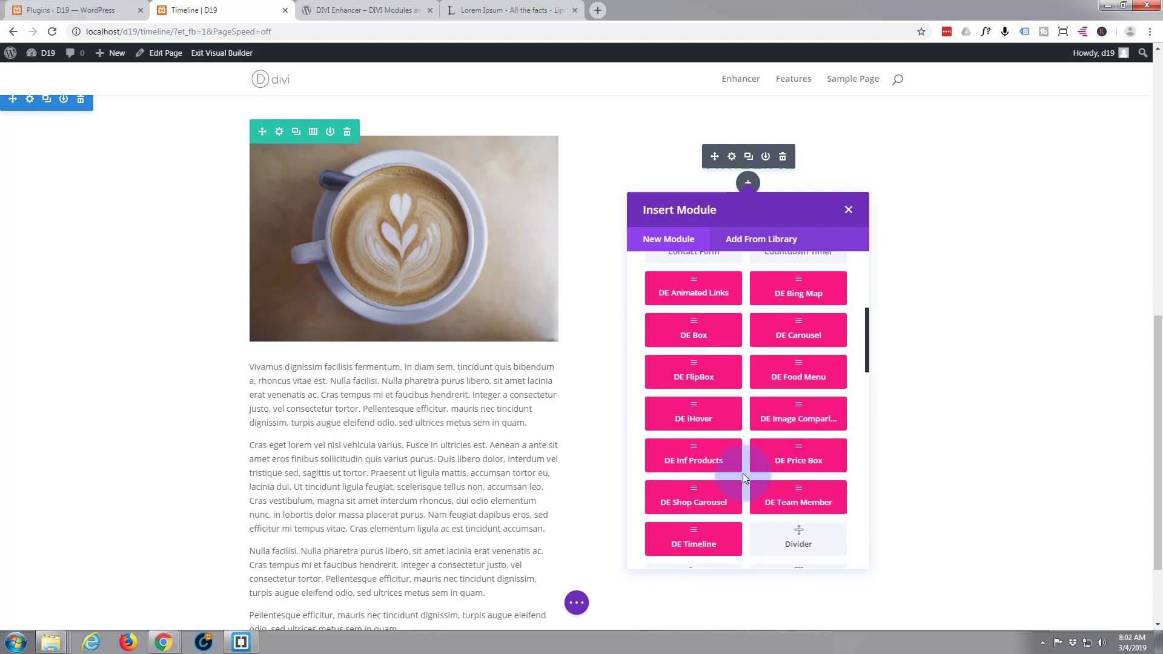
{"action": "scroll", "coordinate": [675, 466], "scroll_direction": "down", "scroll_amount": 1}
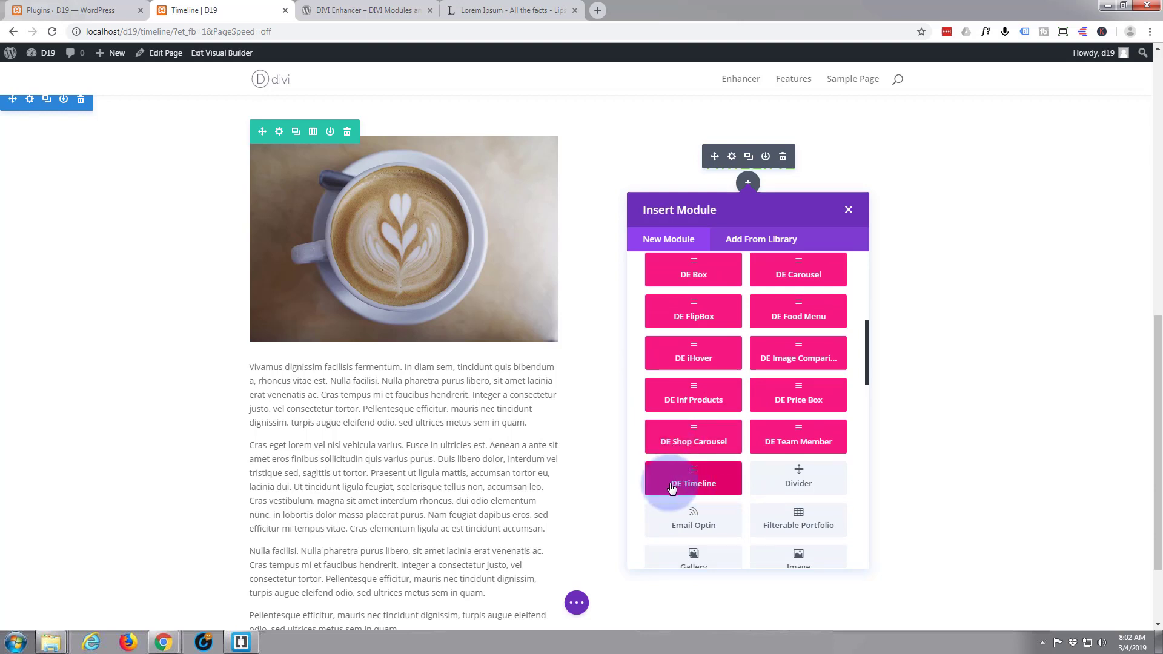
{"action": "left_click", "coordinate": [697, 481]}
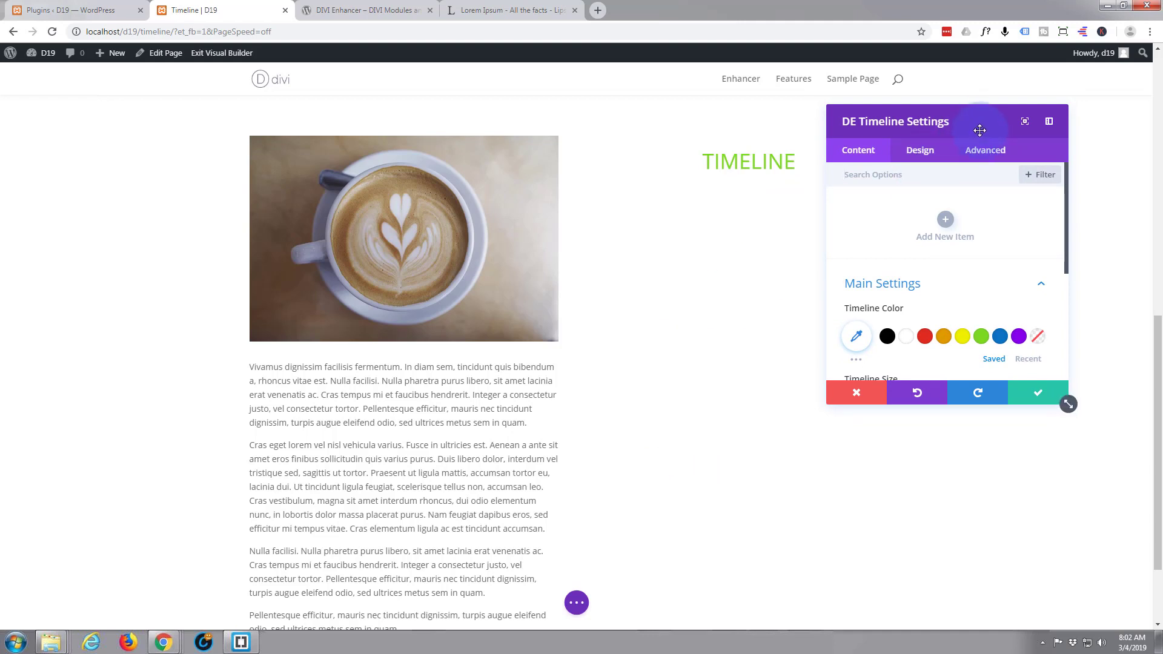
- Add the first timeline item with Identifier 1, Title 'Release' and Date 2004
{"action": "left_click_drag", "start_coordinate": [971, 129], "coordinate": [450, 168]}
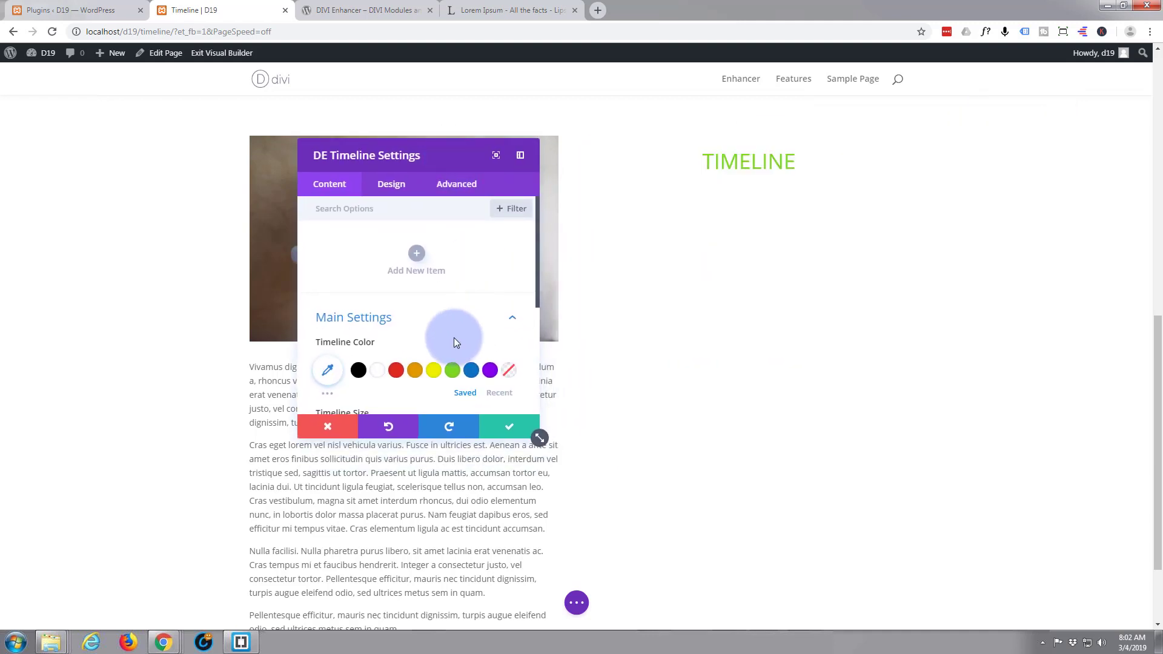
{"action": "left_click", "coordinate": [420, 254]}
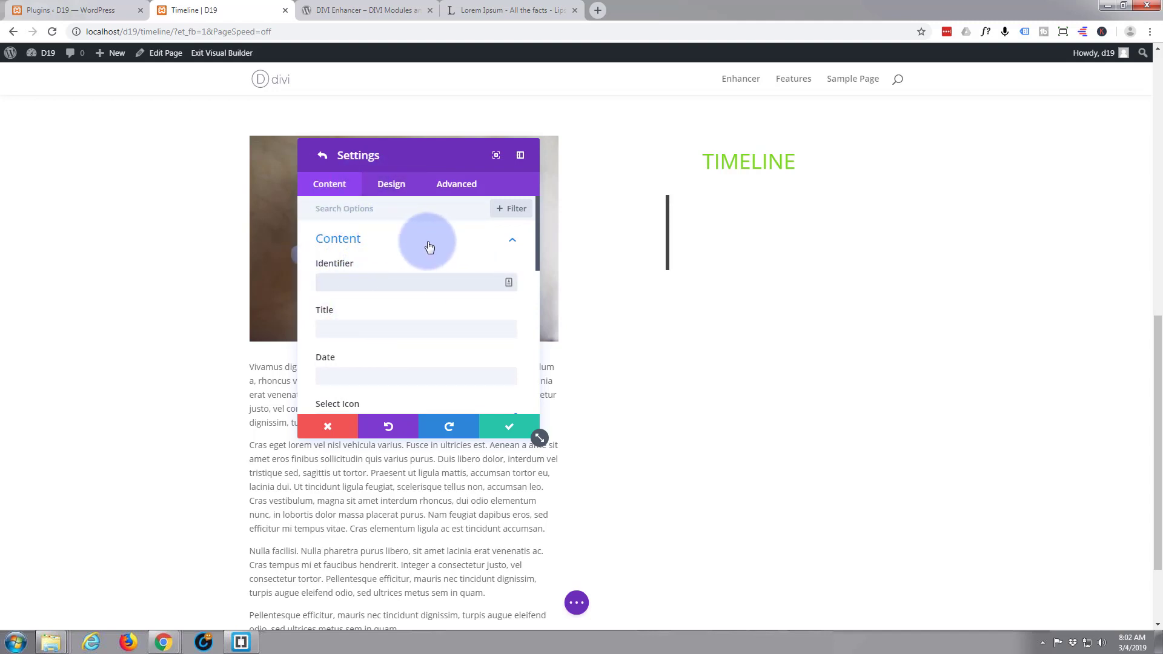
{"action": "type", "text": "1"}
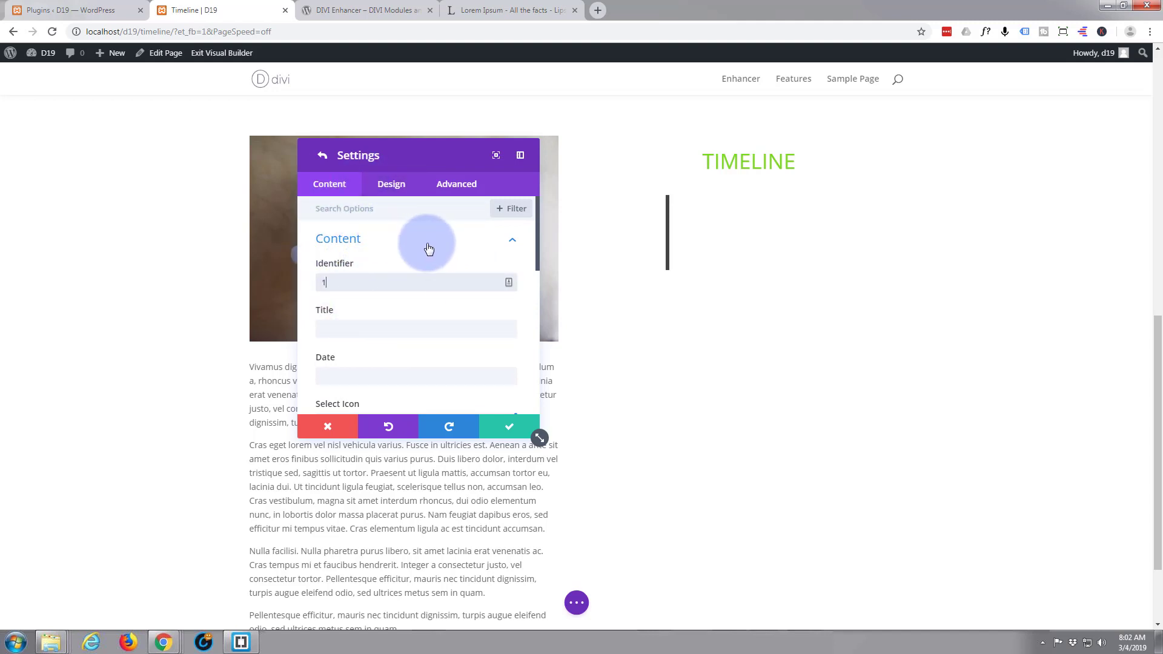
{"action": "left_click", "coordinate": [352, 332]}
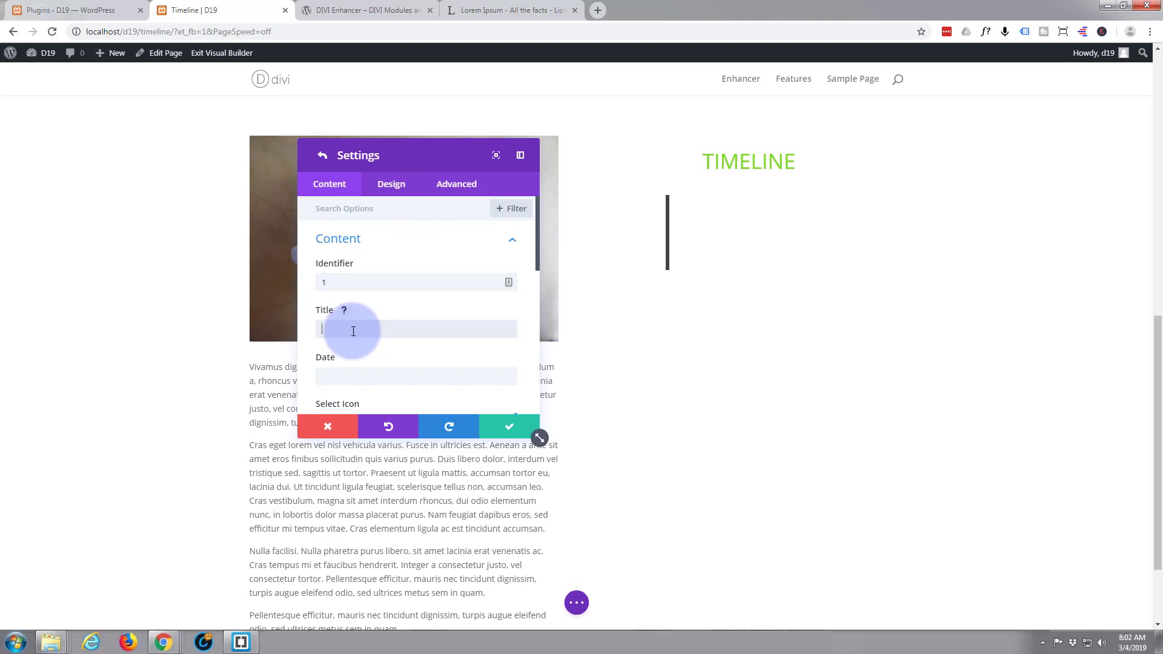
{"action": "type", "text": "Release"}
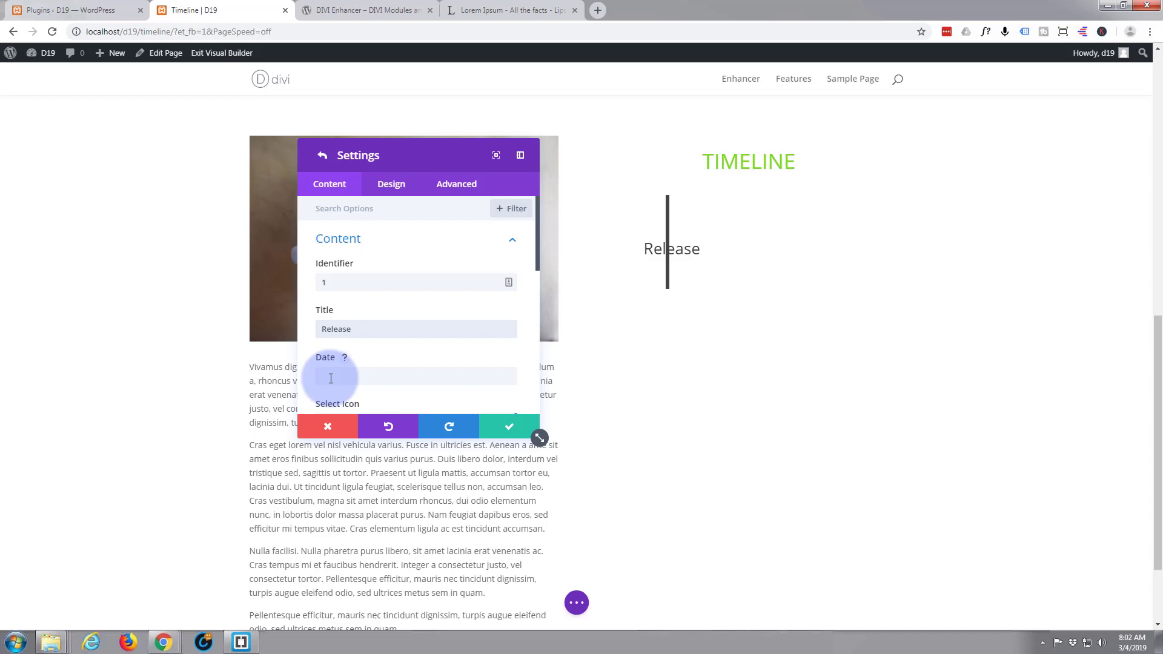
{"action": "type", "text": "2004"}
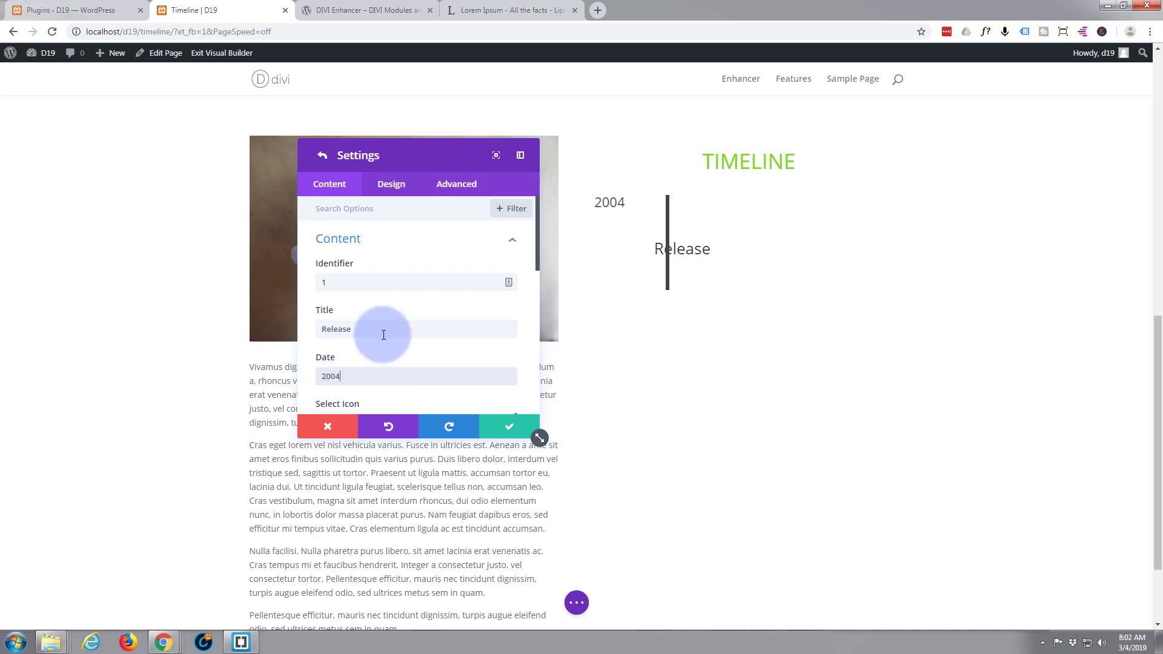
{"action": "scroll", "coordinate": [383, 335], "scroll_direction": "down", "scroll_amount": 3}
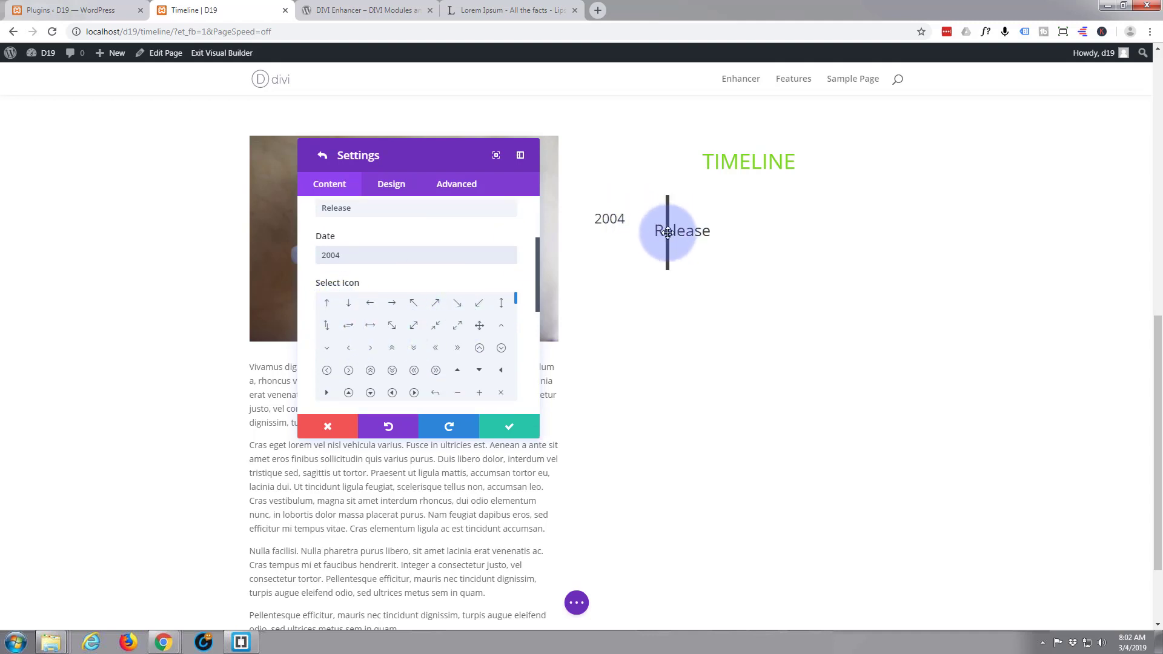
- Choose the circled-arrow icon for the Release item
{"action": "left_click", "coordinate": [349, 372]}
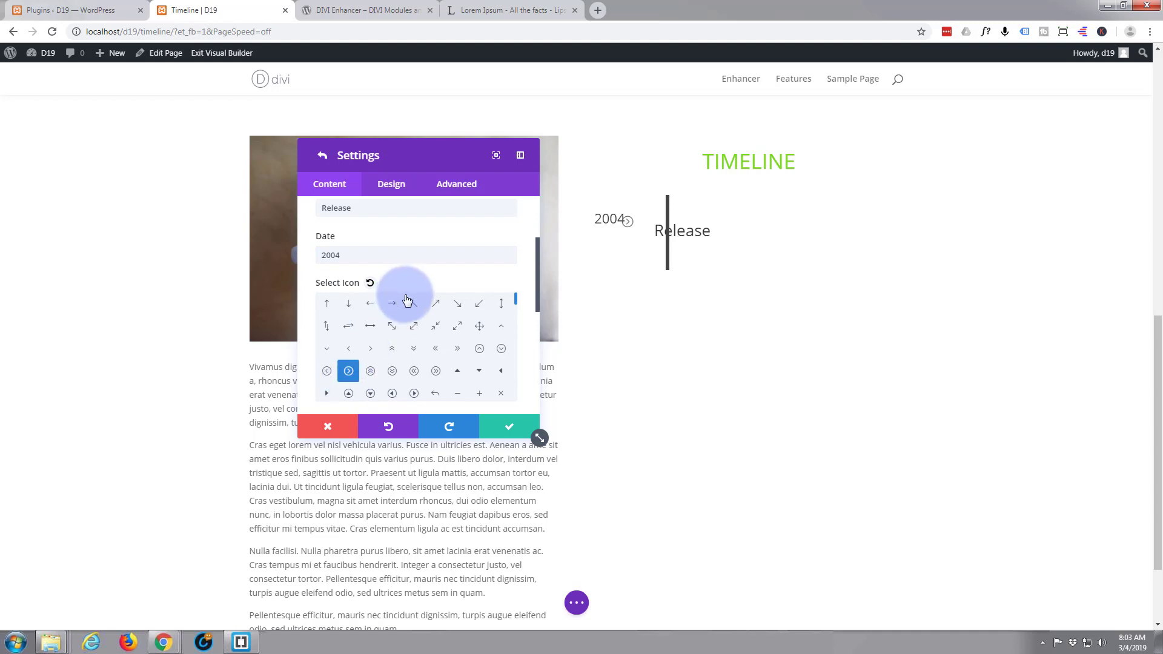
{"action": "scroll", "coordinate": [405, 301], "scroll_direction": "down", "scroll_amount": 3}
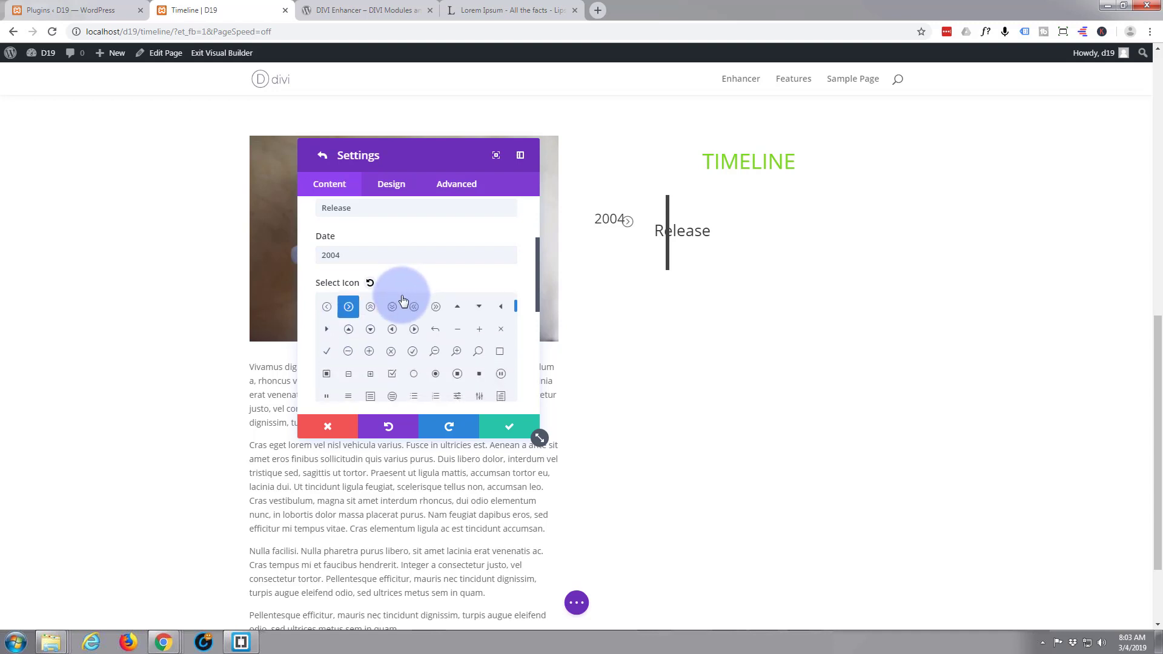
{"action": "scroll", "coordinate": [404, 301], "scroll_direction": "down", "scroll_amount": 5}
{"action": "scroll", "coordinate": [523, 301], "scroll_direction": "down", "scroll_amount": 1}
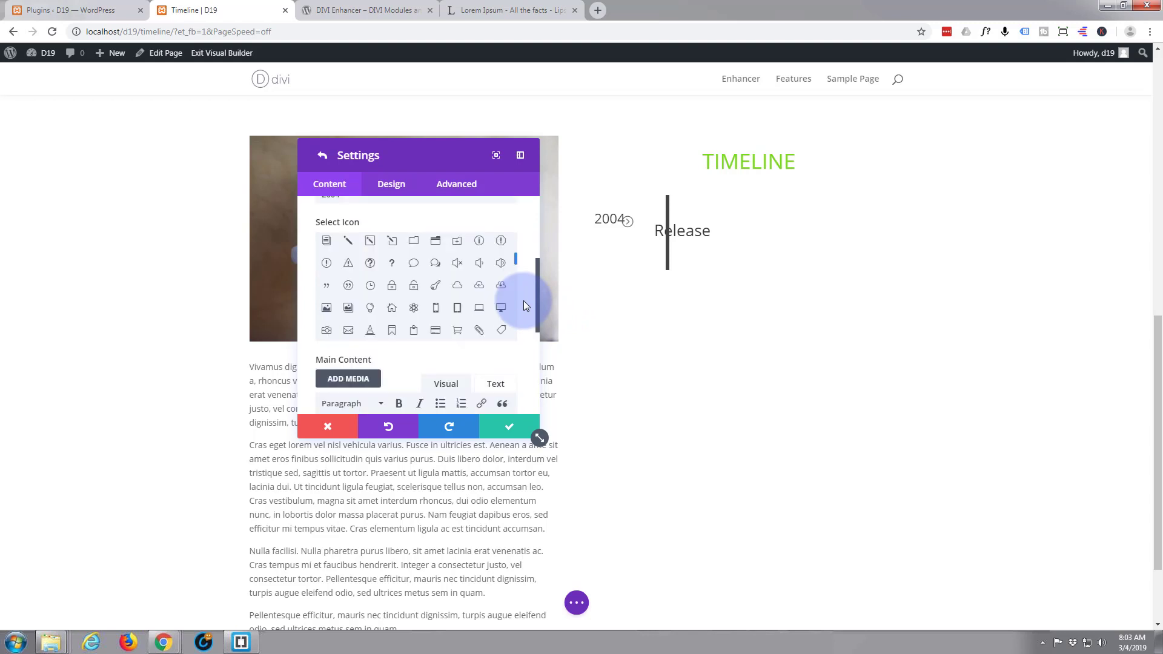
{"action": "scroll", "coordinate": [523, 300], "scroll_direction": "down", "scroll_amount": 3}
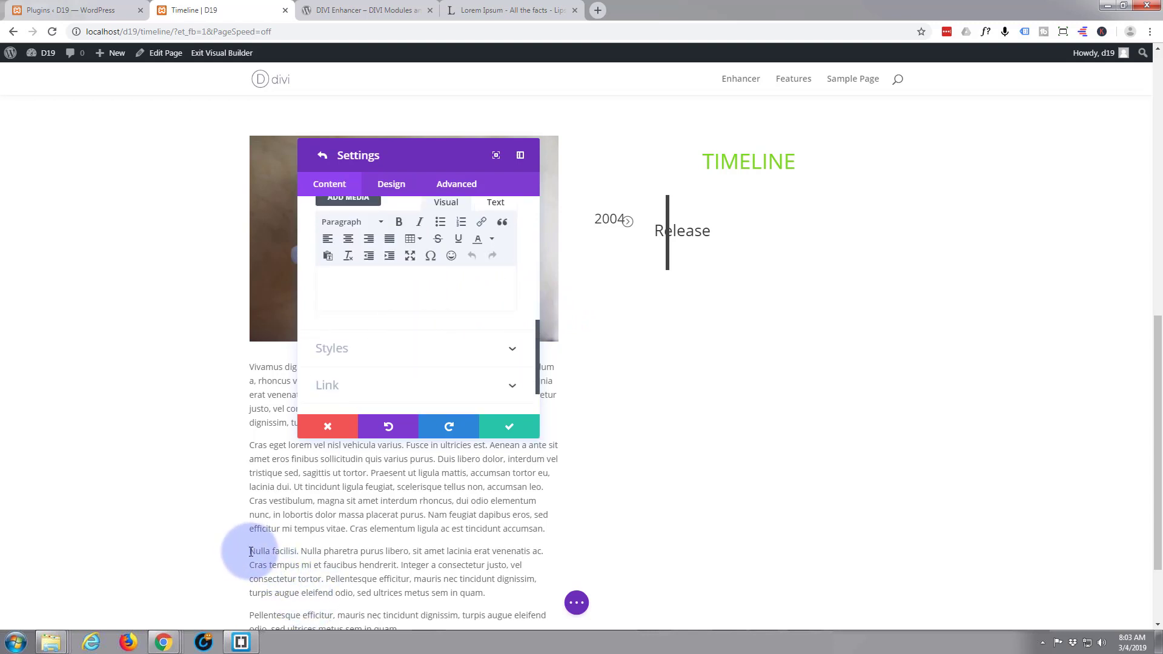
- Copy the 'Nulla facilisi…hendrerit.' sentences and paste them as the item's main content
{"action": "left_click_drag", "start_coordinate": [250, 551], "coordinate": [395, 566]}
{"action": "key", "text": "ctrl+c"}
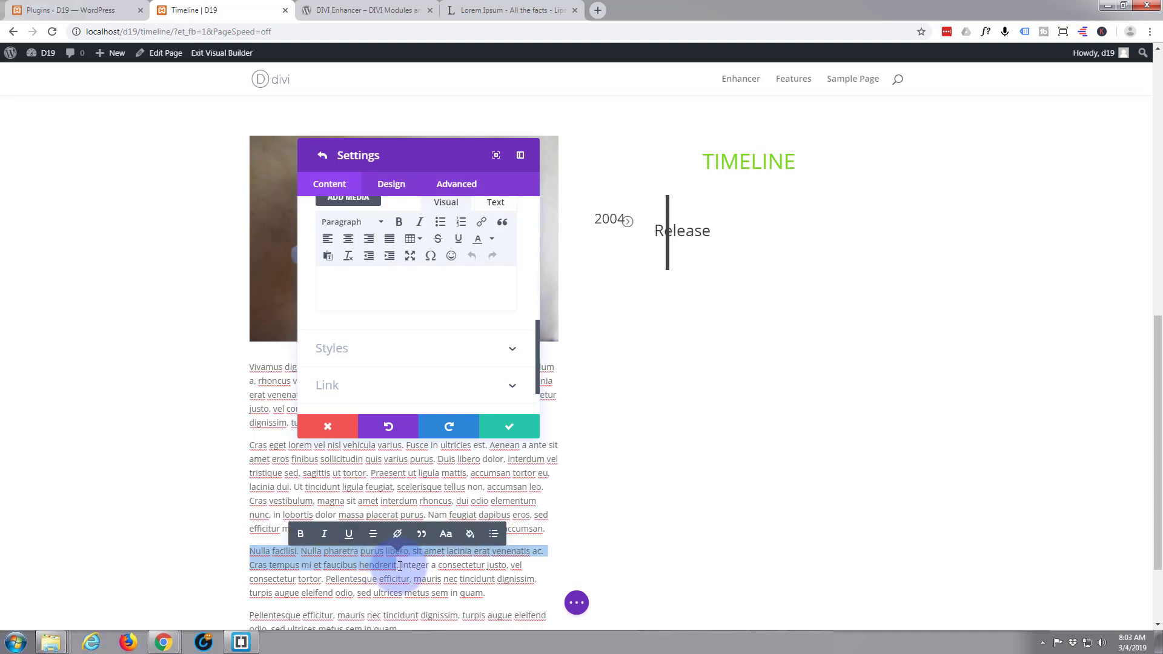
{"action": "left_click_drag", "start_coordinate": [398, 565], "coordinate": [250, 548]}
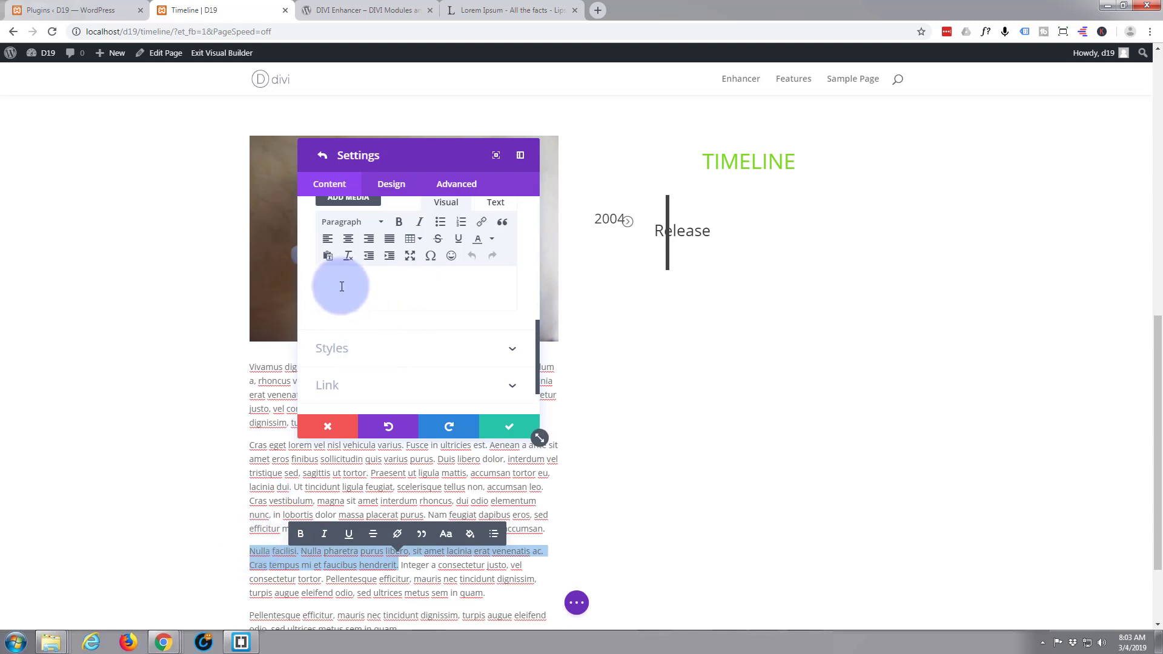
{"action": "key", "text": "ctrl+v"}
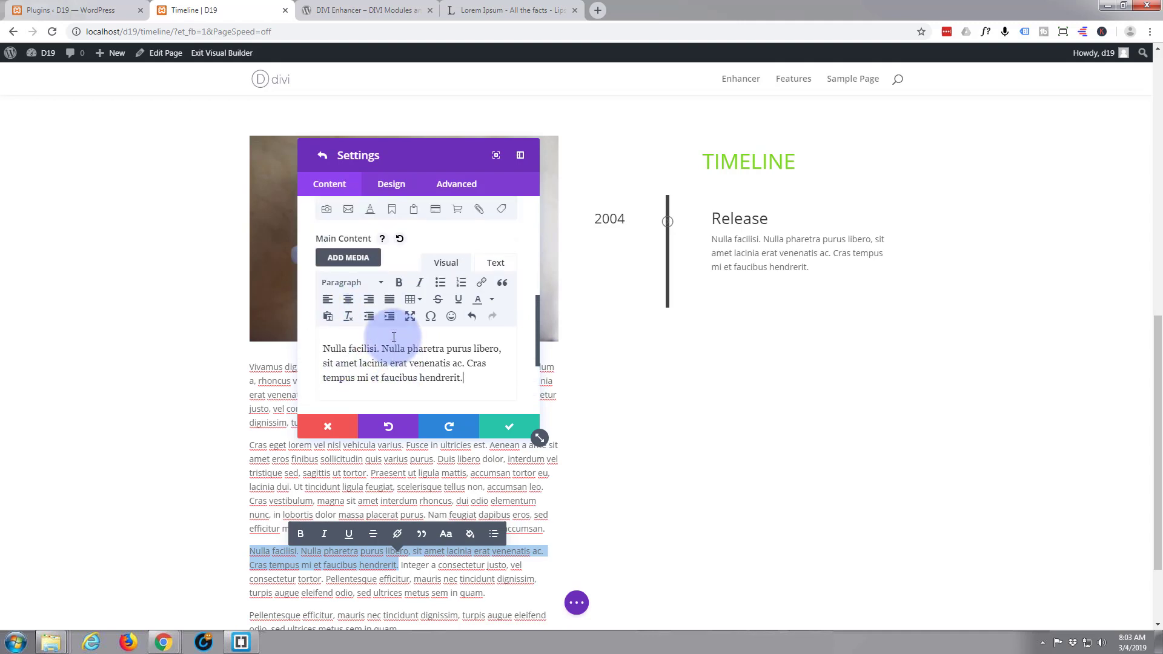
{"action": "scroll", "coordinate": [394, 337], "scroll_direction": "up", "scroll_amount": 2}
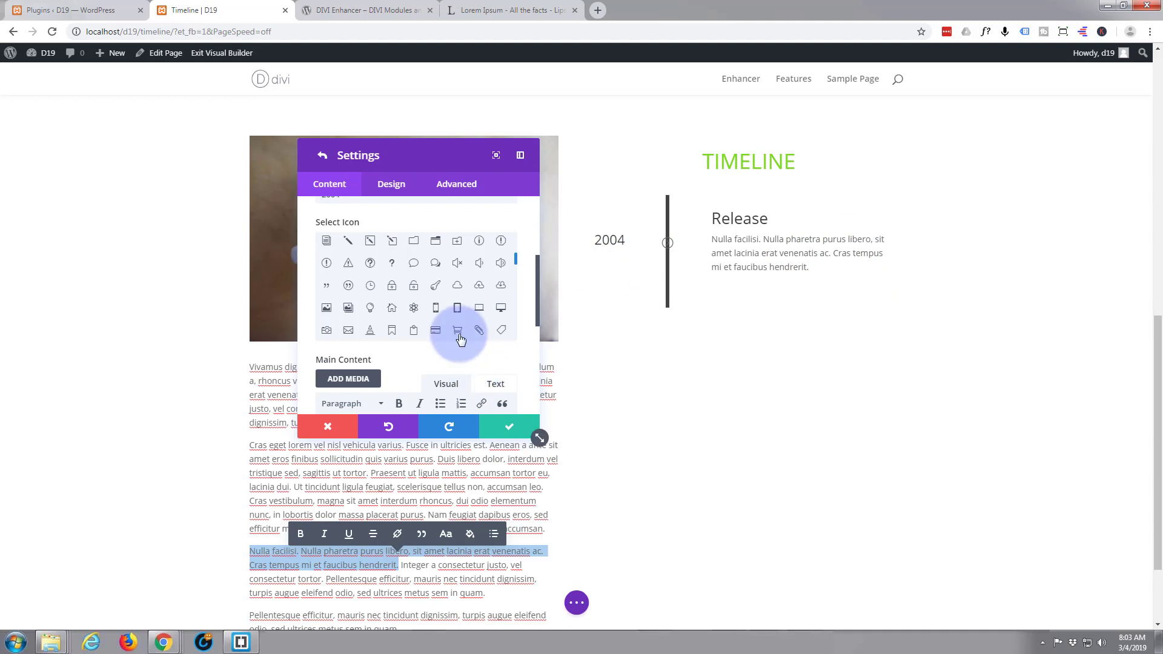
- Give the Release item a green background at 0.23 opacity, rgba(124,218,36,0.23)
{"action": "scroll", "coordinate": [465, 343], "scroll_direction": "down", "scroll_amount": 2}
{"action": "scroll", "coordinate": [466, 343], "scroll_direction": "down", "scroll_amount": 2}
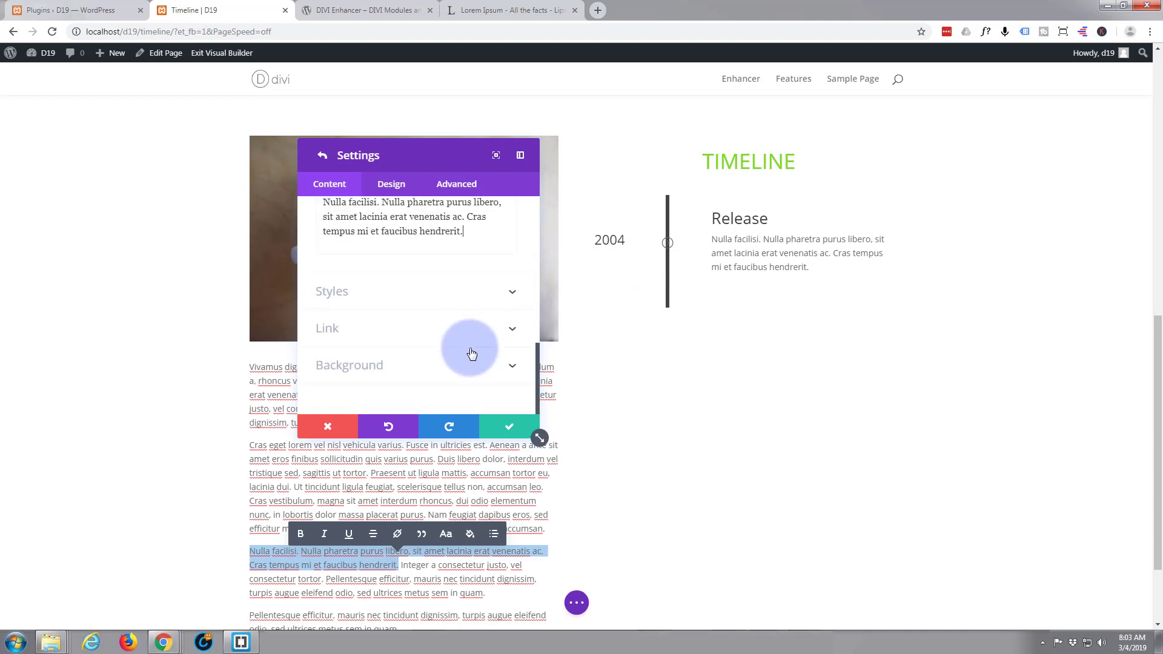
{"action": "left_click", "coordinate": [419, 366]}
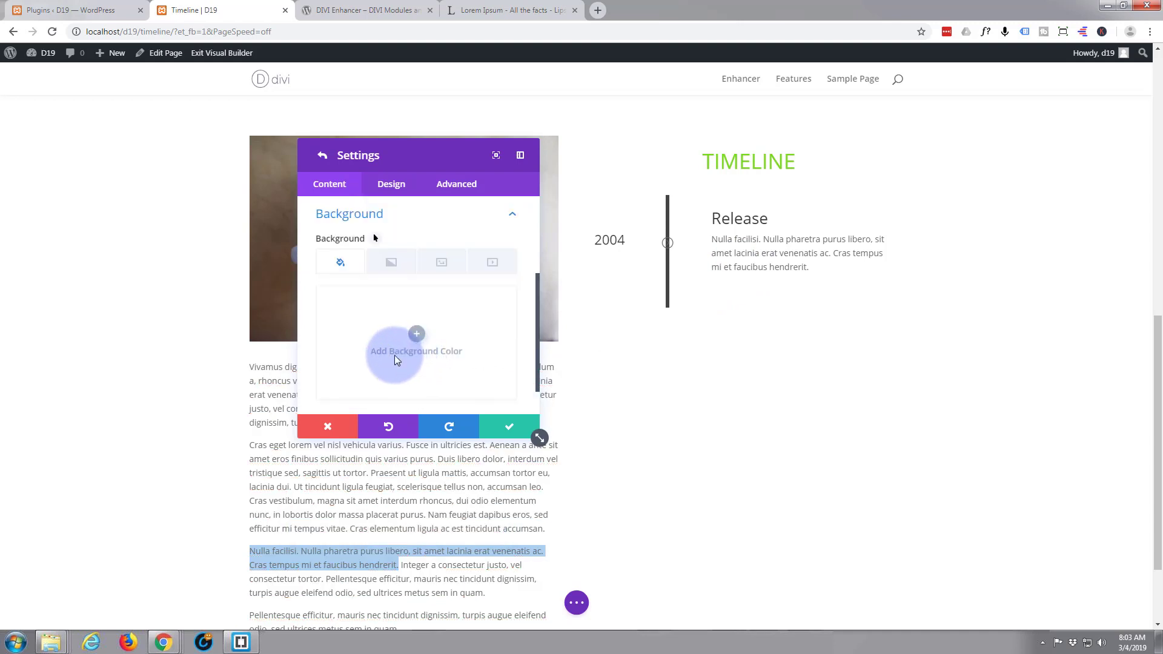
{"action": "scroll", "coordinate": [371, 309], "scroll_direction": "down", "scroll_amount": 1}
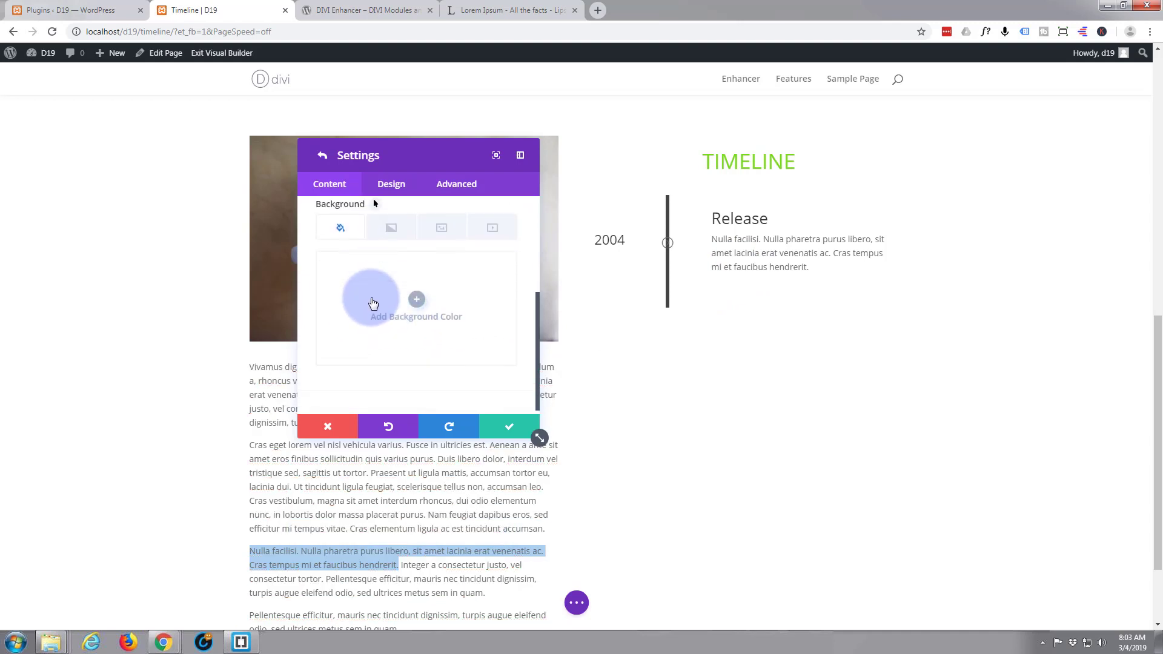
{"action": "left_click", "coordinate": [417, 293]}
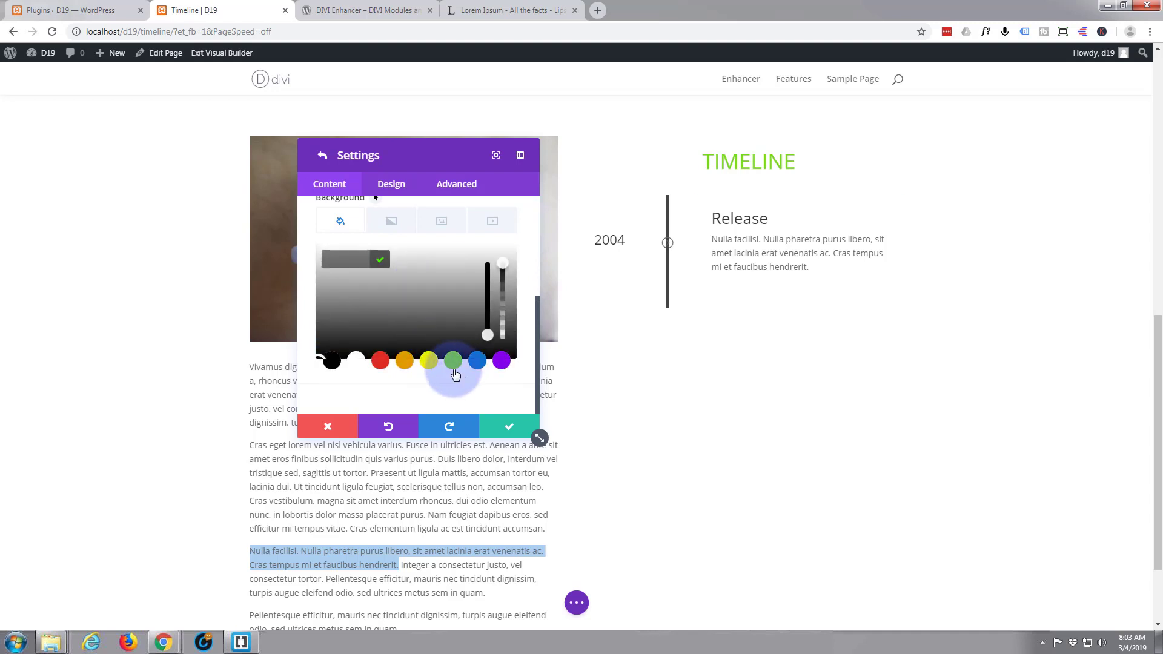
{"action": "left_click", "coordinate": [455, 371]}
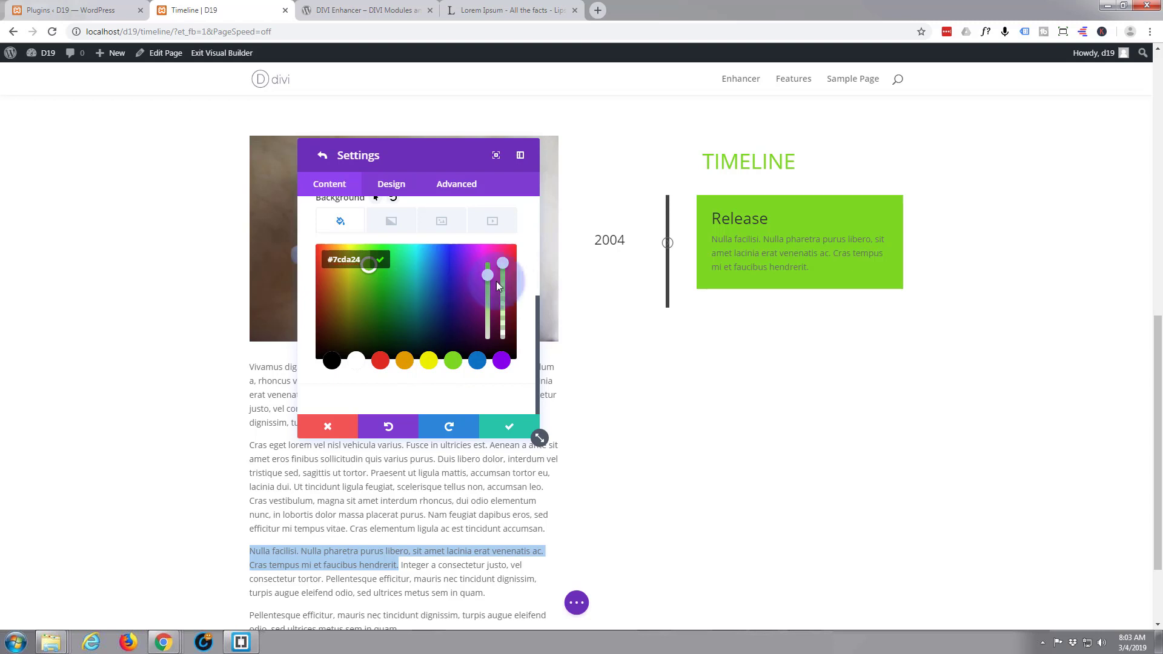
{"action": "left_click_drag", "start_coordinate": [505, 285], "coordinate": [497, 326]}
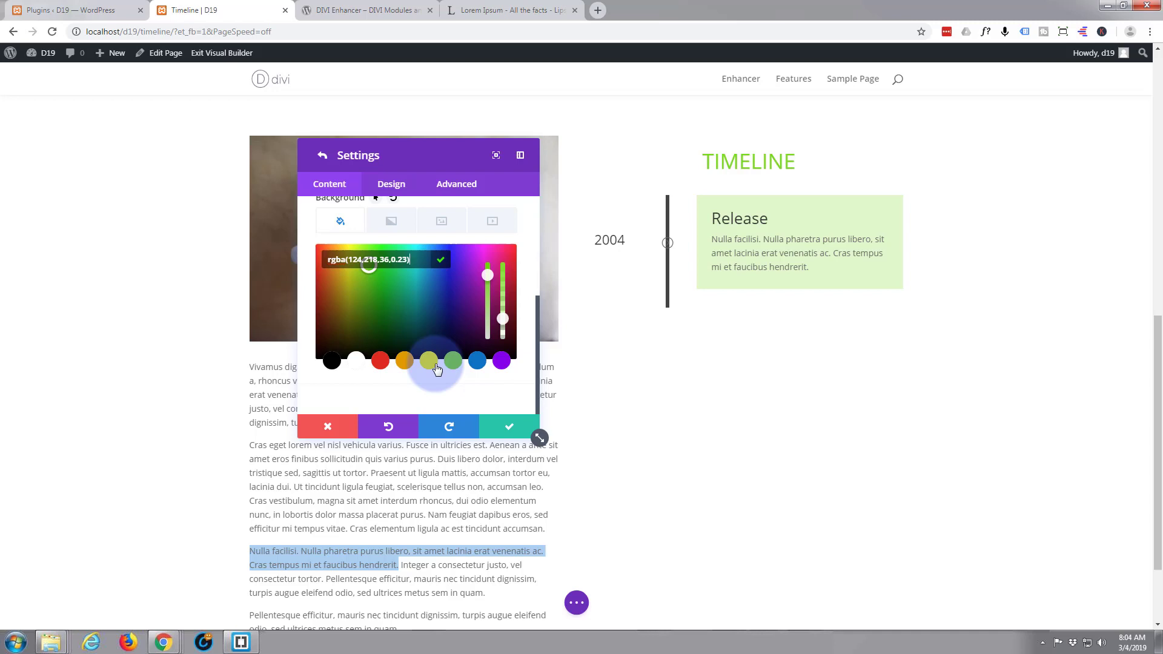
{"action": "scroll", "coordinate": [436, 370], "scroll_direction": "up", "scroll_amount": 1}
- Show the Release item's Design settings with the Text styling options expanded
{"action": "scroll", "coordinate": [437, 370], "scroll_direction": "up", "scroll_amount": 2}
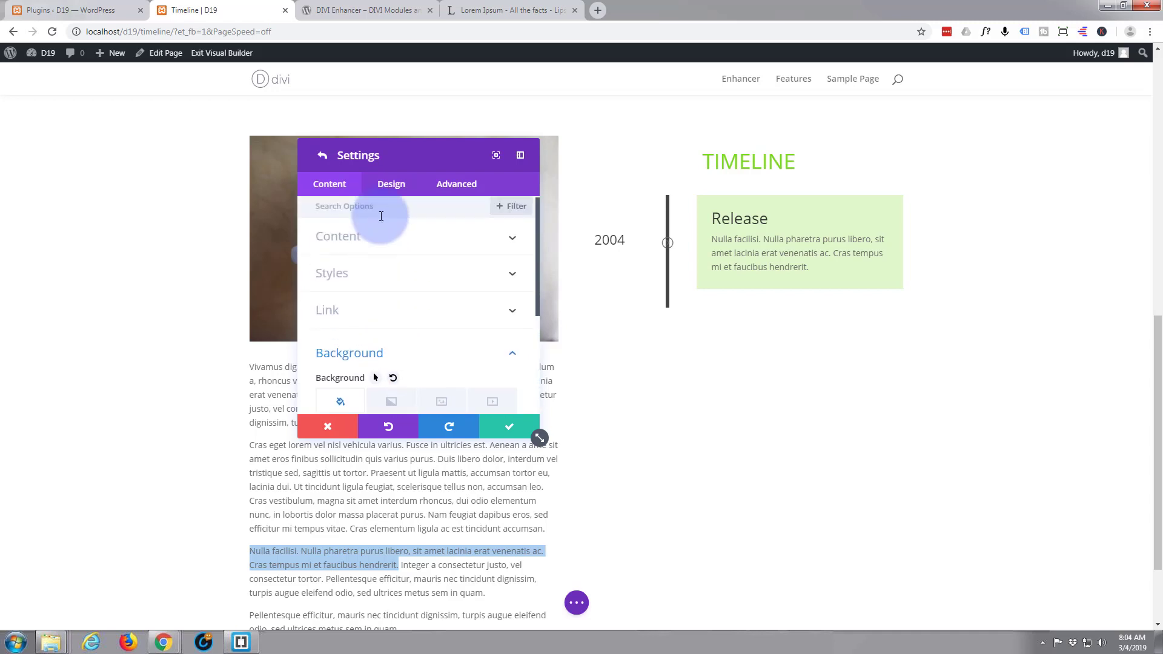
{"action": "left_click", "coordinate": [398, 191]}
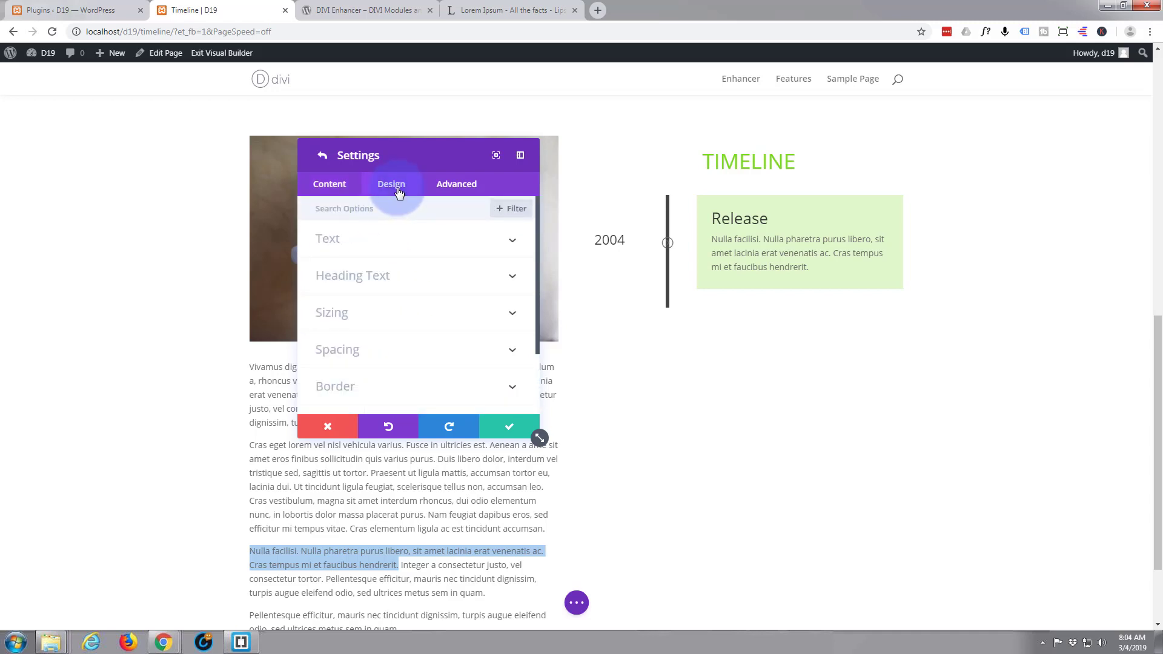
{"action": "left_click", "coordinate": [424, 248]}
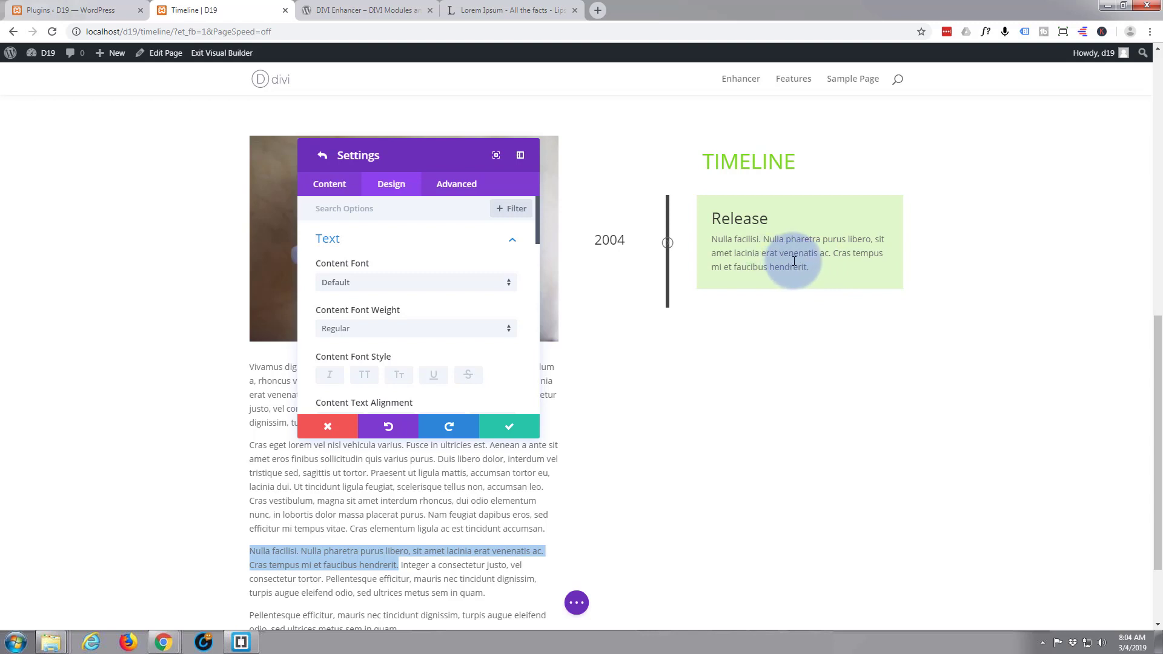
{"action": "scroll", "coordinate": [392, 279], "scroll_direction": "down", "scroll_amount": 3}
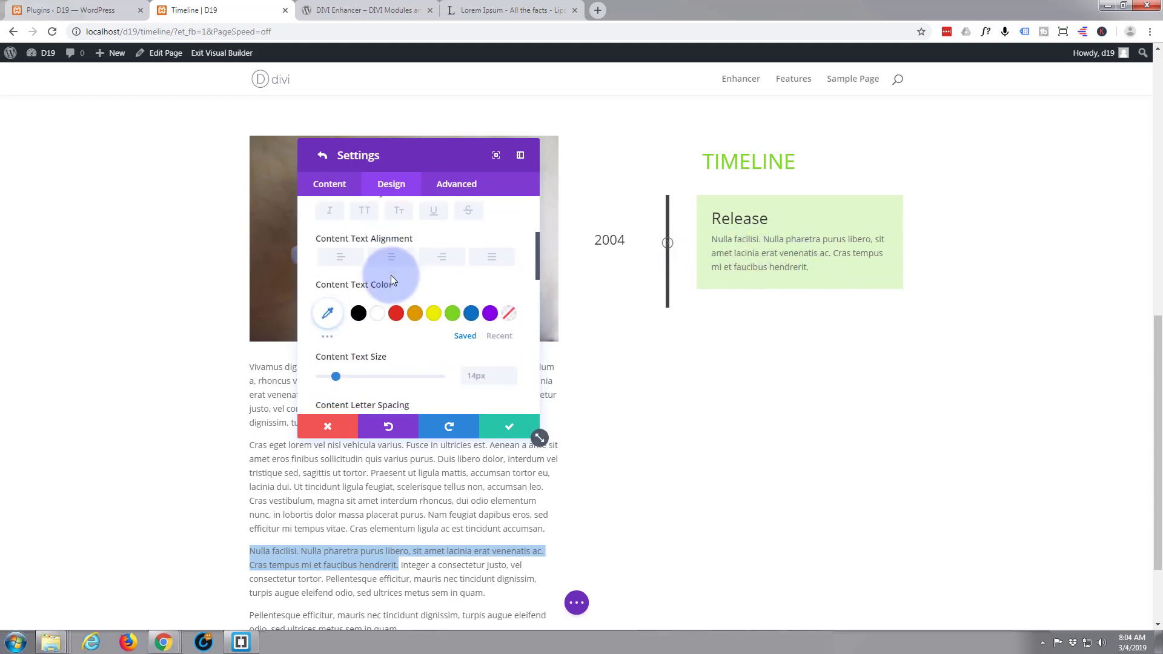
{"action": "scroll", "coordinate": [341, 275], "scroll_direction": "down", "scroll_amount": 5}
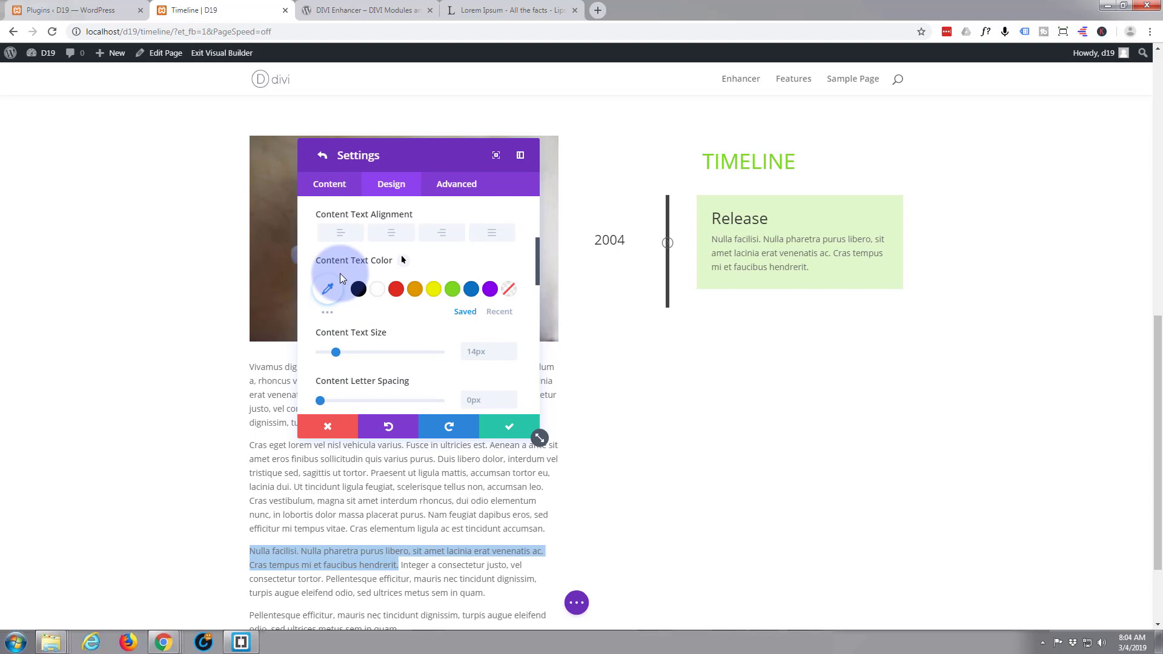
{"action": "scroll", "coordinate": [342, 278], "scroll_direction": "down", "scroll_amount": 1}
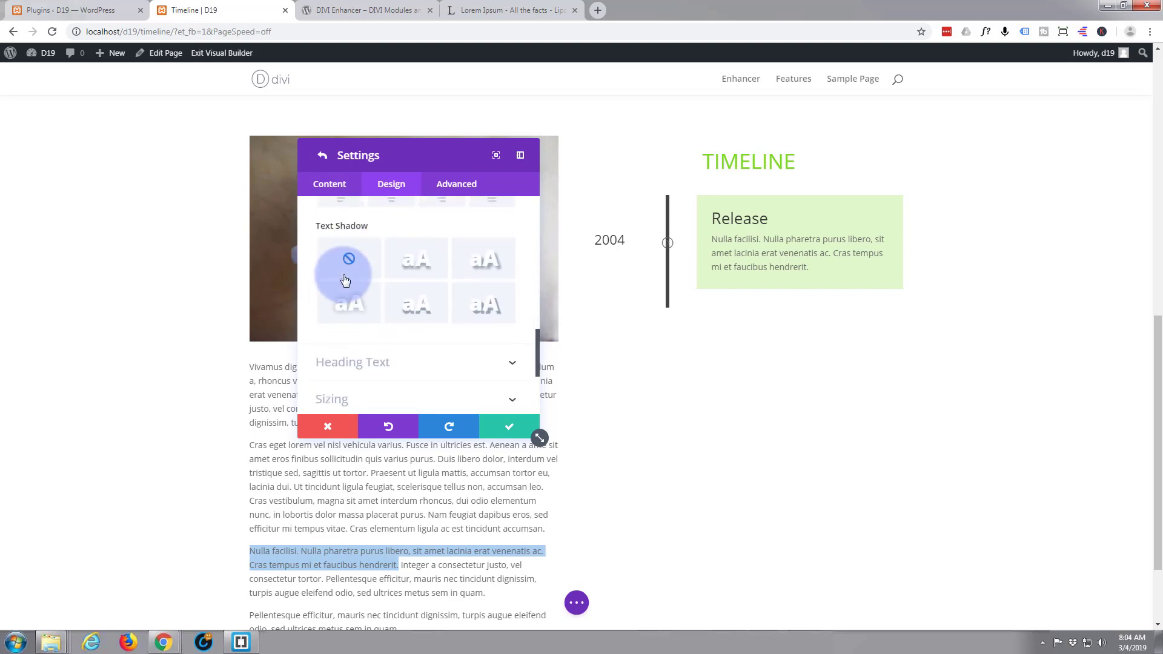
- Set the Release Heading 2 to Bold weight, uppercase style and green colour #7cda24
{"action": "left_click", "coordinate": [403, 361]}
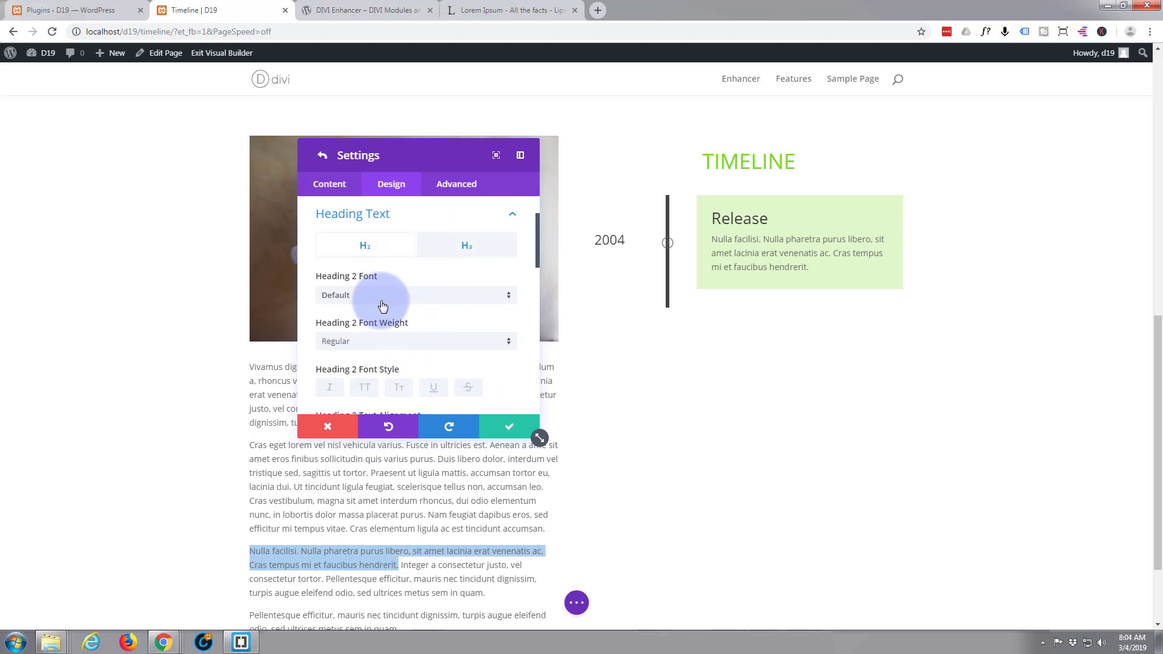
{"action": "left_click", "coordinate": [510, 341]}
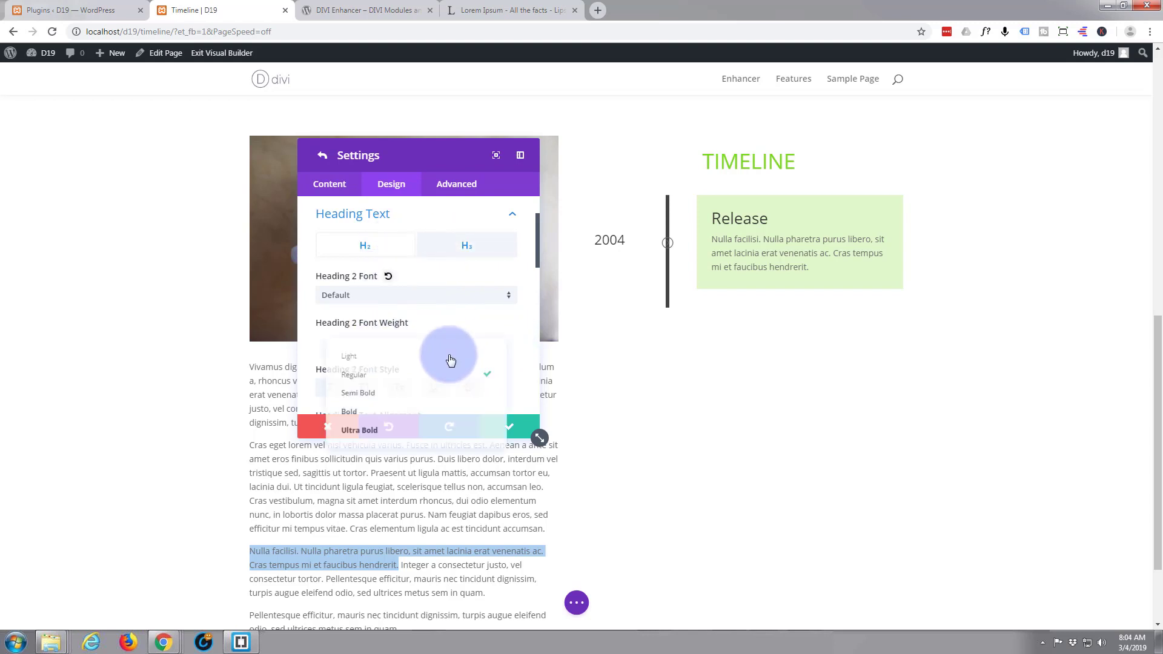
{"action": "left_click", "coordinate": [370, 417]}
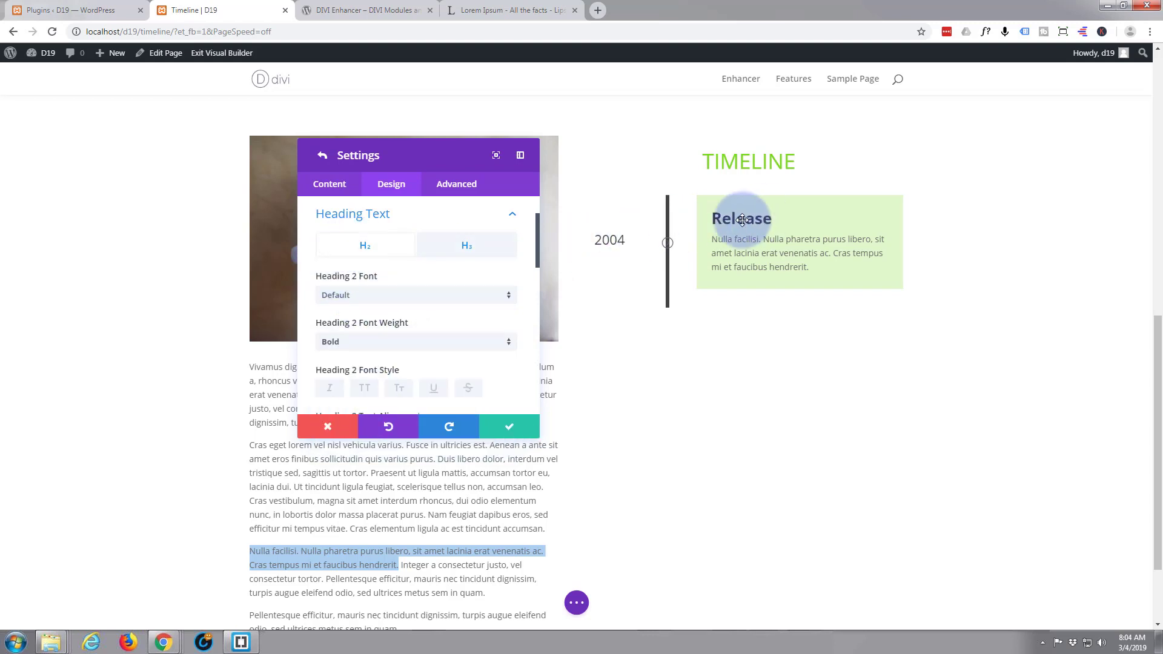
{"action": "left_click", "coordinate": [369, 390]}
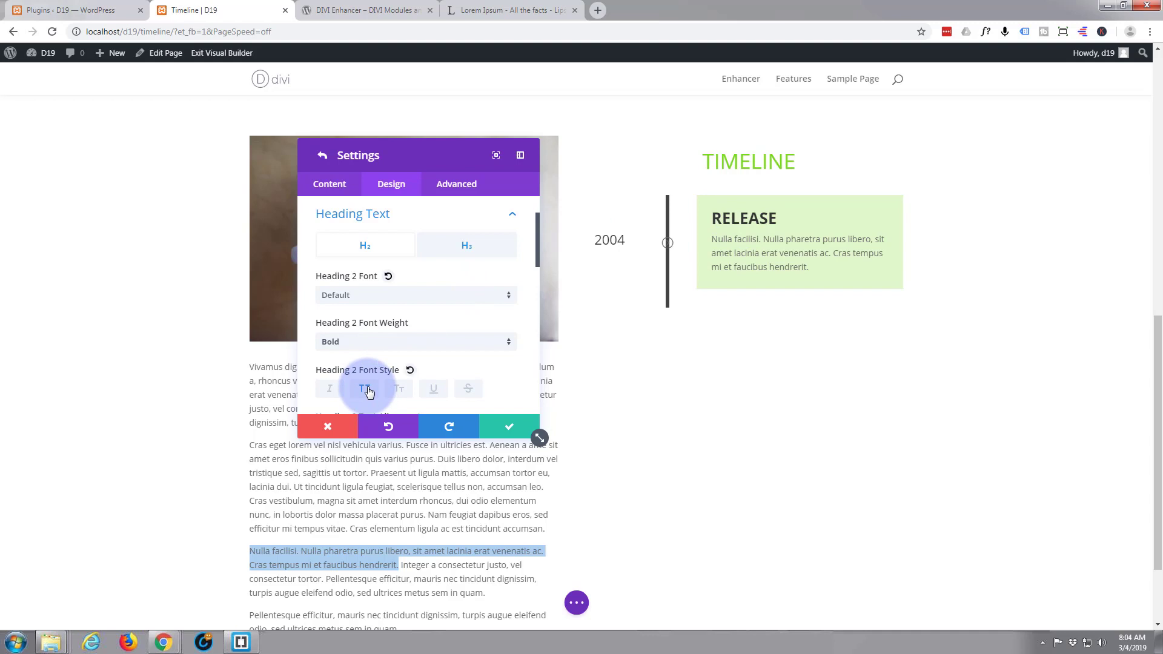
{"action": "scroll", "coordinate": [407, 338], "scroll_direction": "down", "scroll_amount": 2}
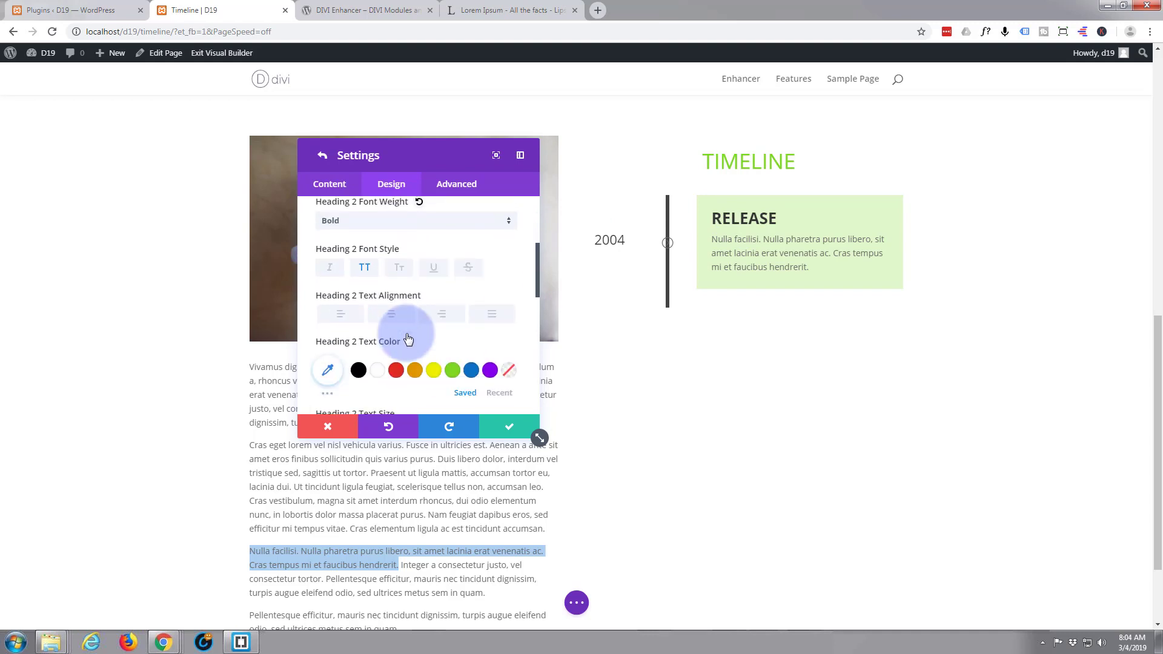
{"action": "left_click", "coordinate": [453, 374]}
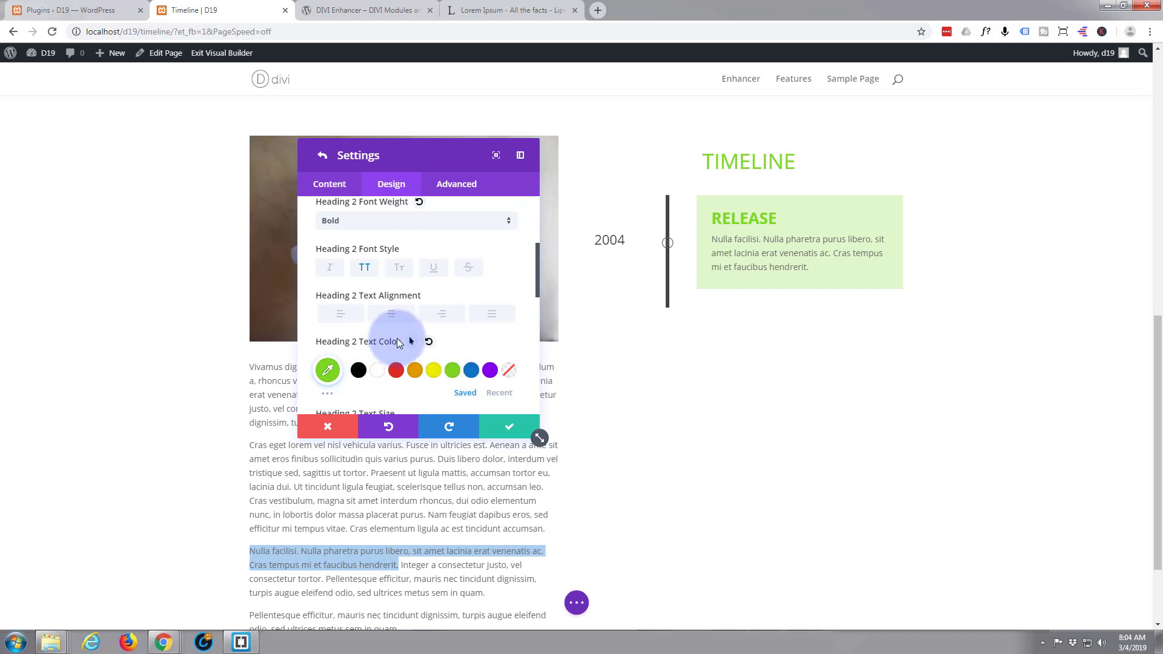
{"action": "scroll", "coordinate": [398, 338], "scroll_direction": "down", "scroll_amount": 2}
{"action": "scroll", "coordinate": [397, 338], "scroll_direction": "down", "scroll_amount": 2}
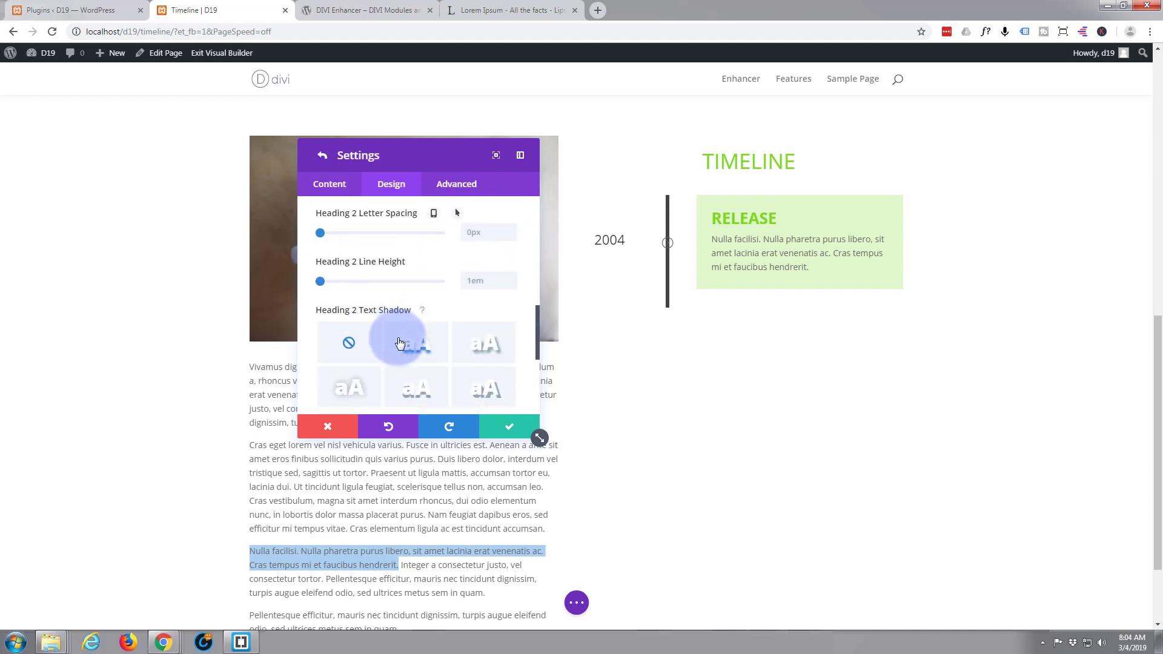
{"action": "scroll", "coordinate": [399, 343], "scroll_direction": "down", "scroll_amount": 5}
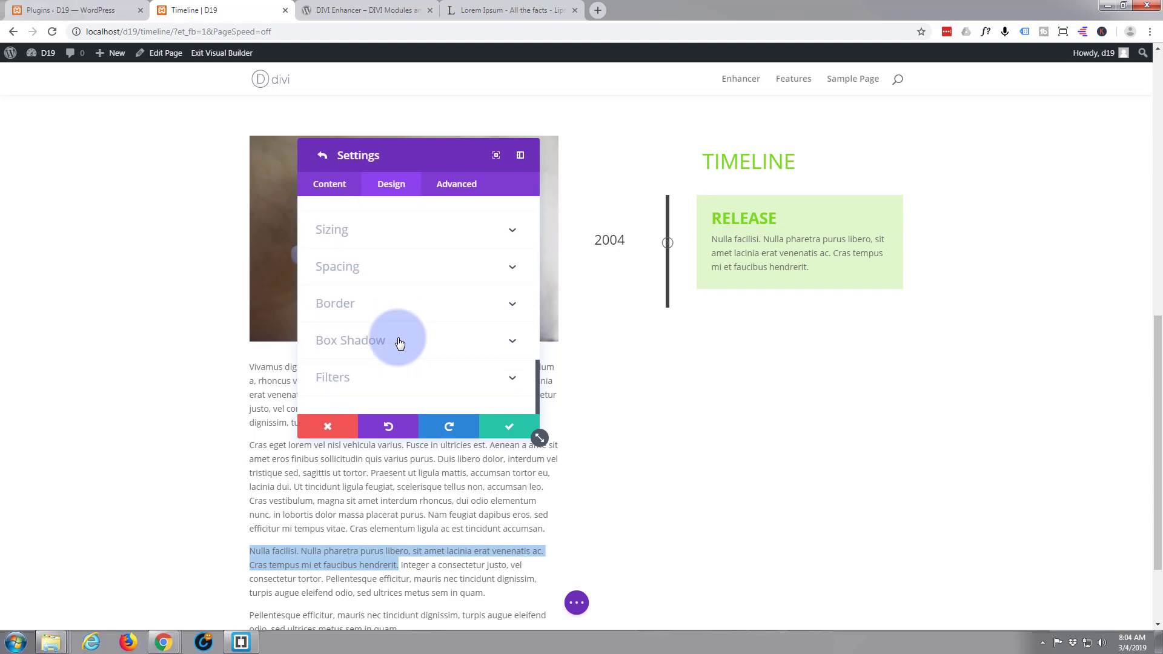
- Save the Release item and set the Timeline Color to green
{"action": "left_click", "coordinate": [511, 433]}
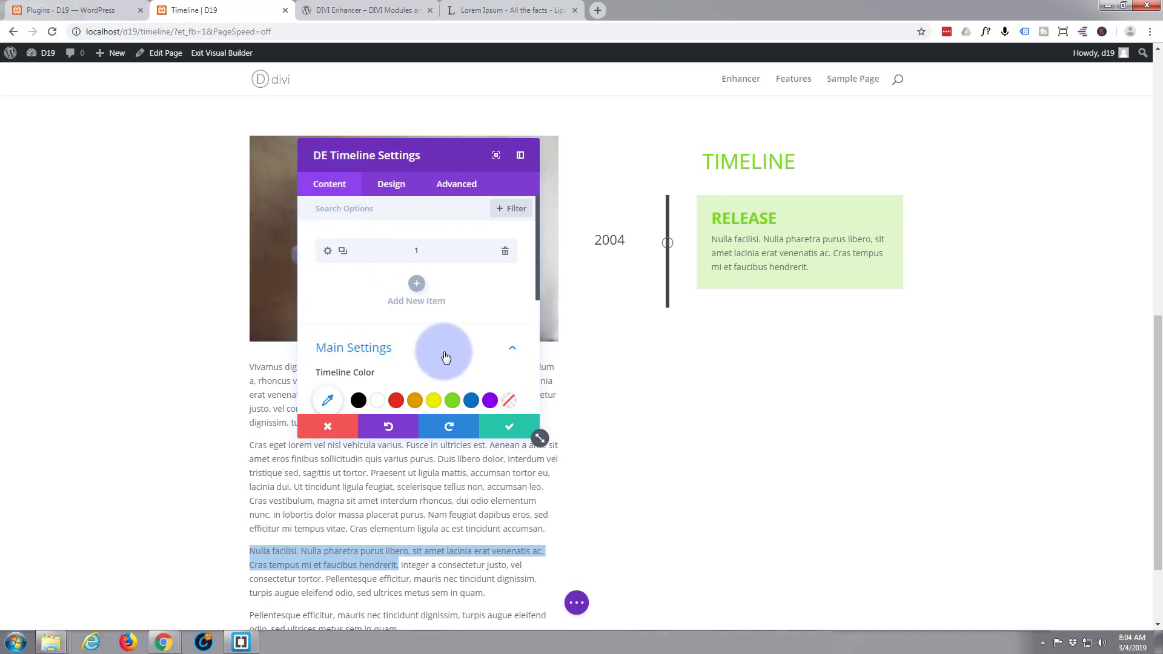
{"action": "scroll", "coordinate": [411, 246], "scroll_direction": "down", "scroll_amount": 2}
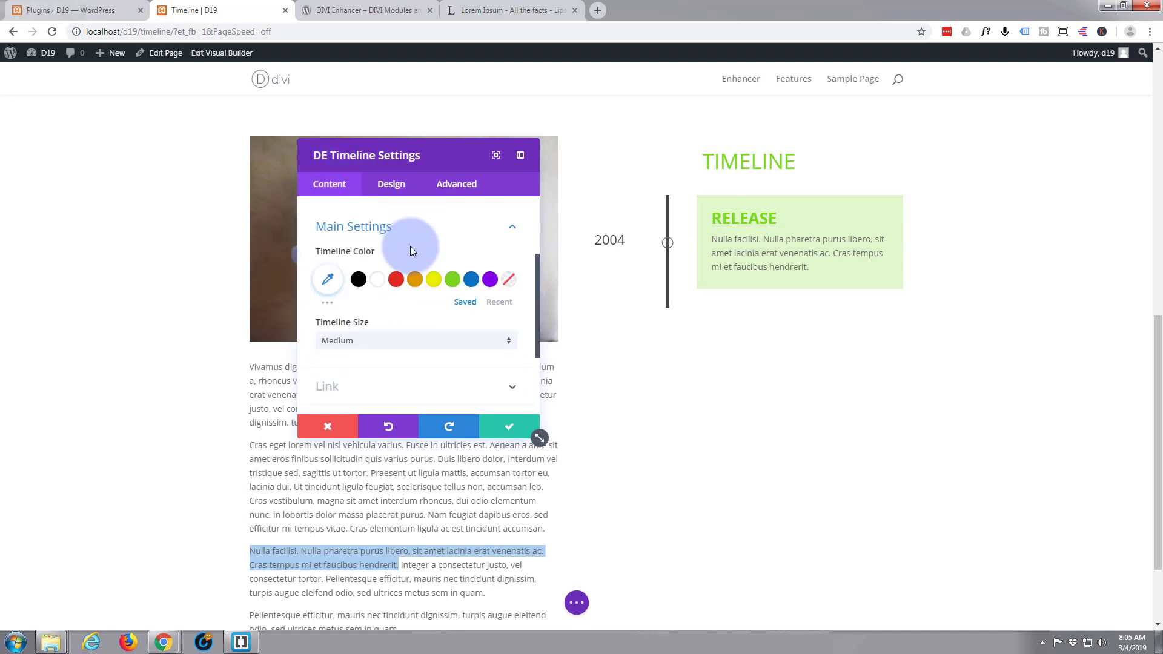
{"action": "left_click", "coordinate": [457, 285]}
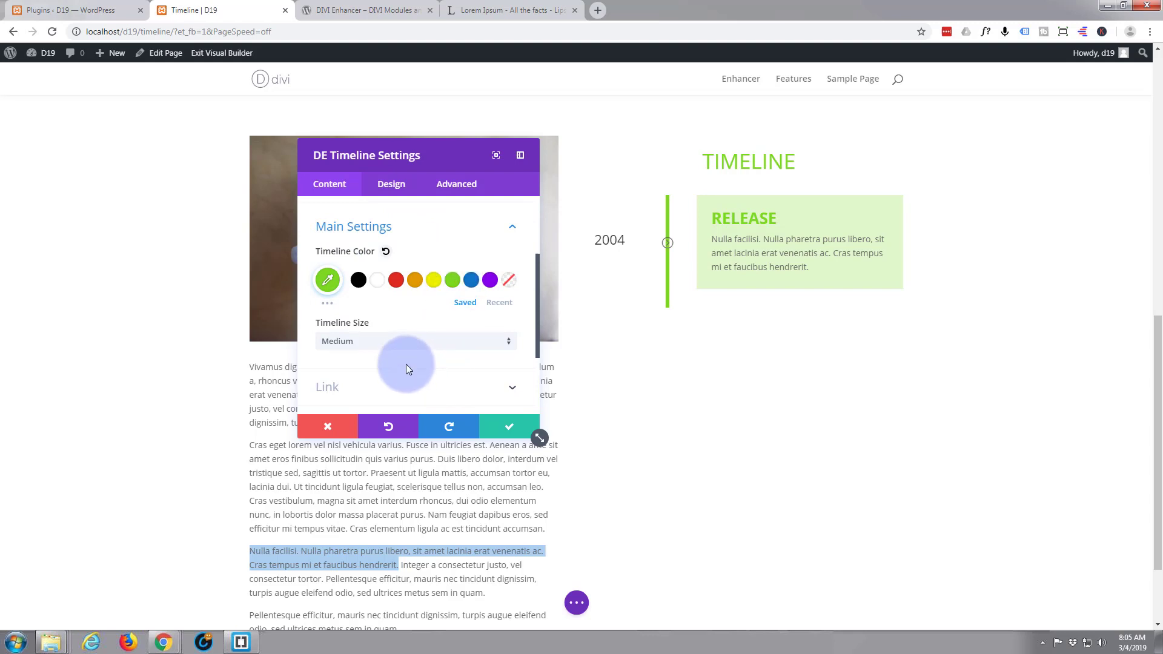
- Try Thin and Bold for Timeline Size, then settle on Medium
{"action": "left_click", "coordinate": [509, 347]}
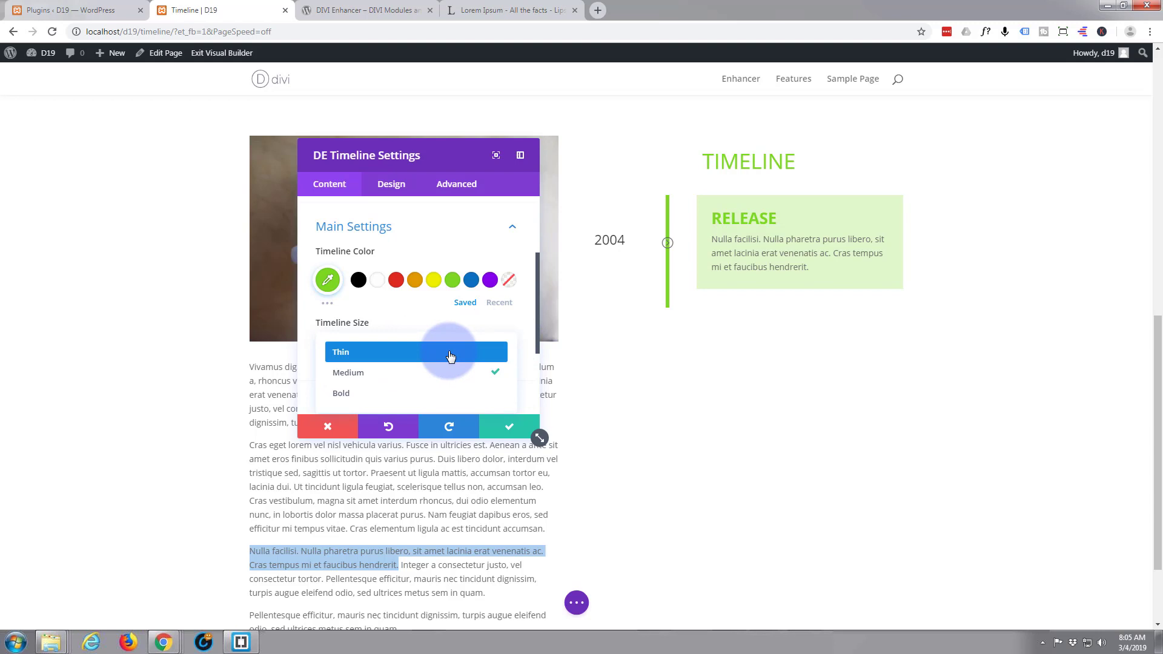
{"action": "left_click", "coordinate": [450, 355]}
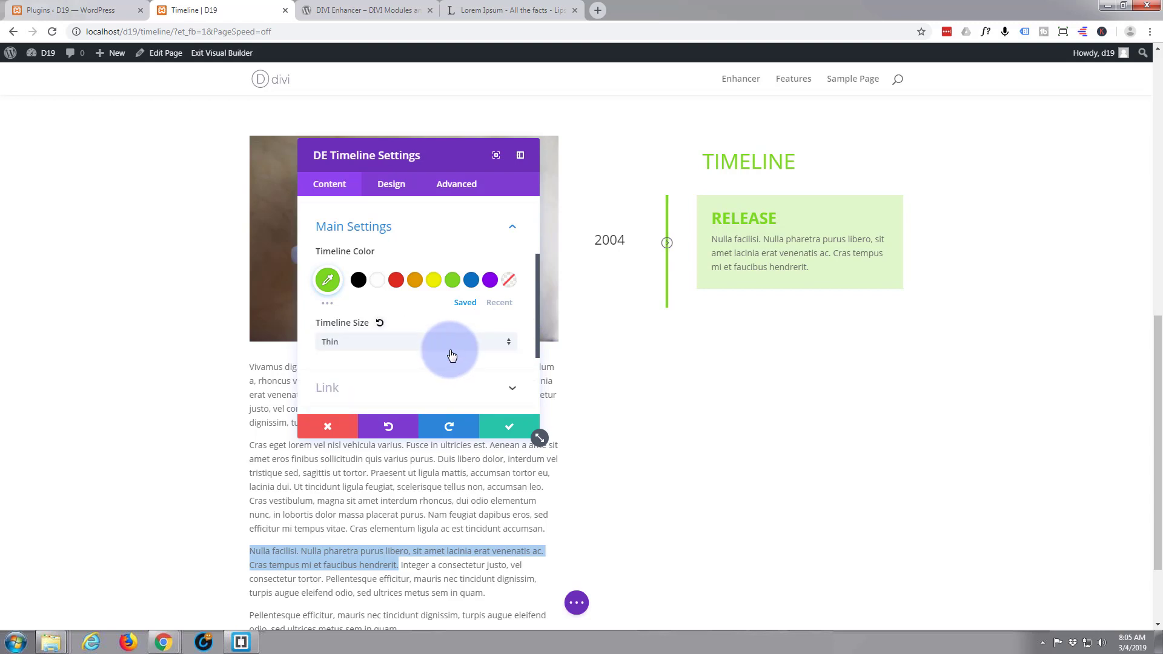
{"action": "scroll", "coordinate": [450, 353], "scroll_direction": "down", "scroll_amount": 1}
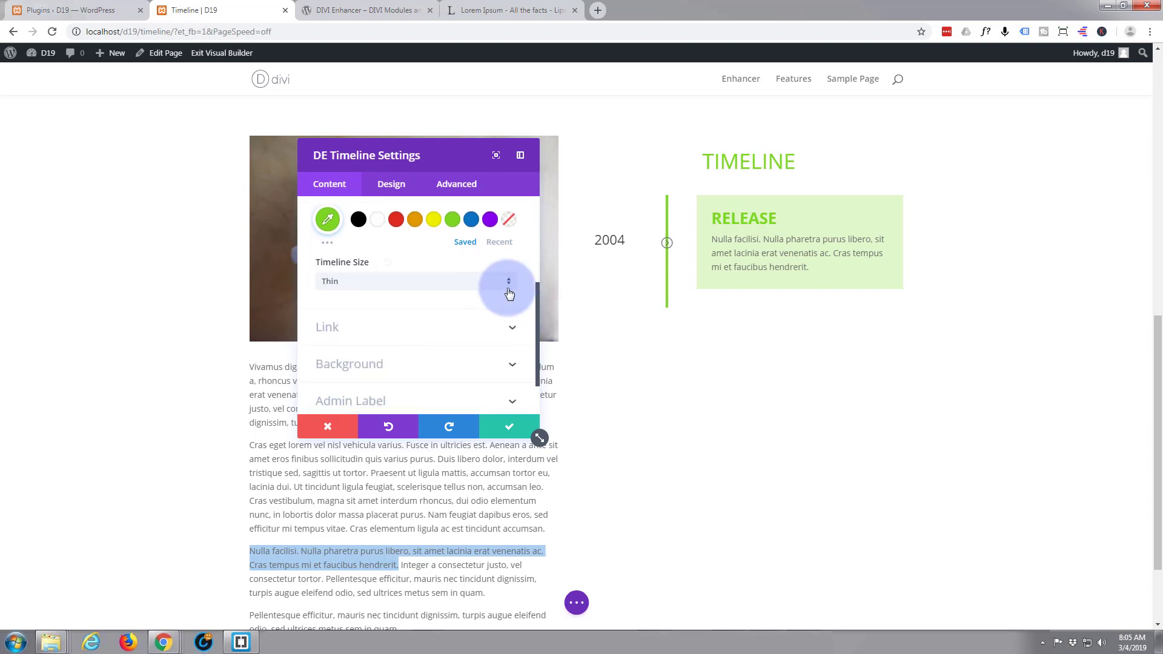
{"action": "left_click", "coordinate": [509, 282]}
{"action": "left_click", "coordinate": [442, 335]}
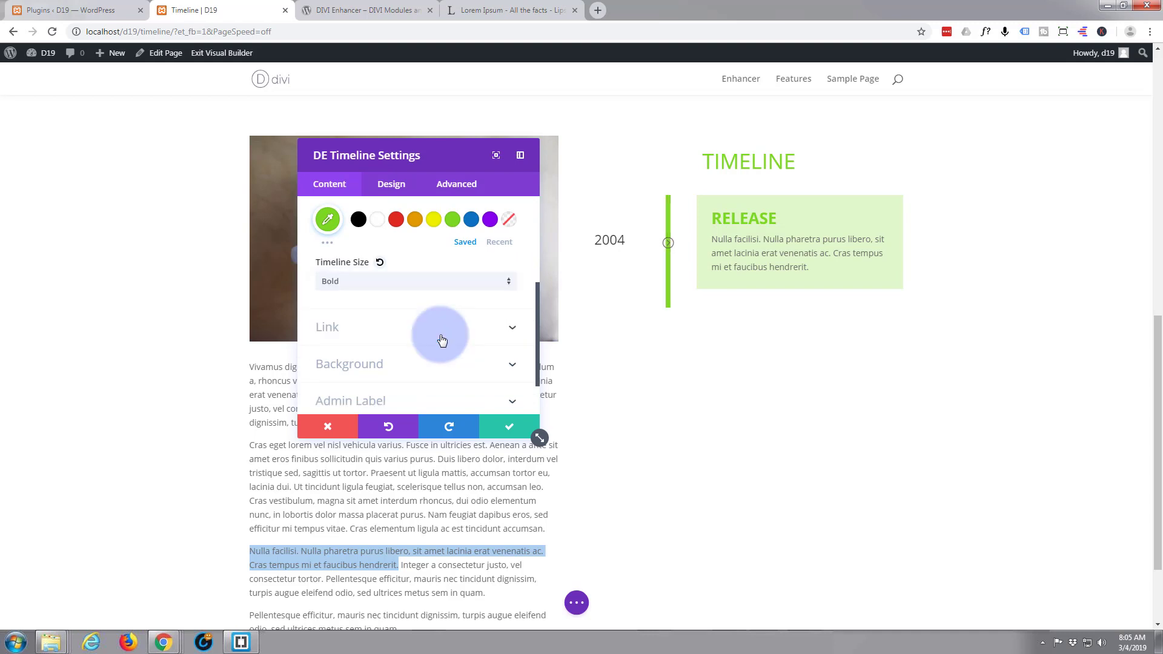
{"action": "left_click", "coordinate": [512, 328]}
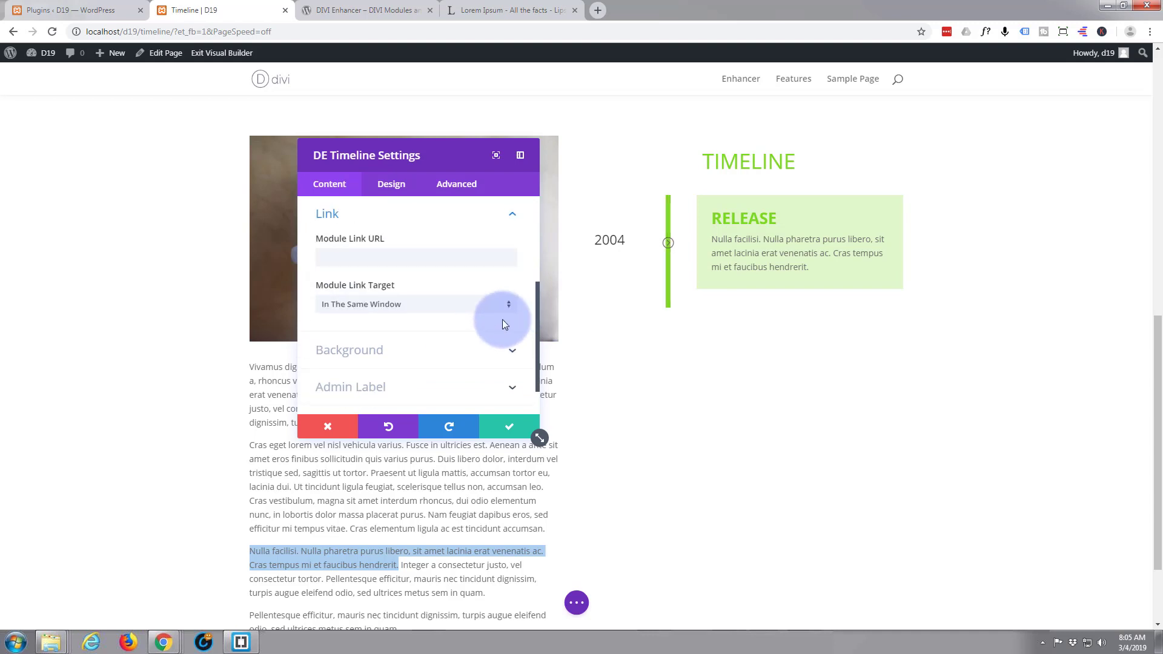
{"action": "scroll", "coordinate": [427, 325], "scroll_direction": "up", "scroll_amount": 3}
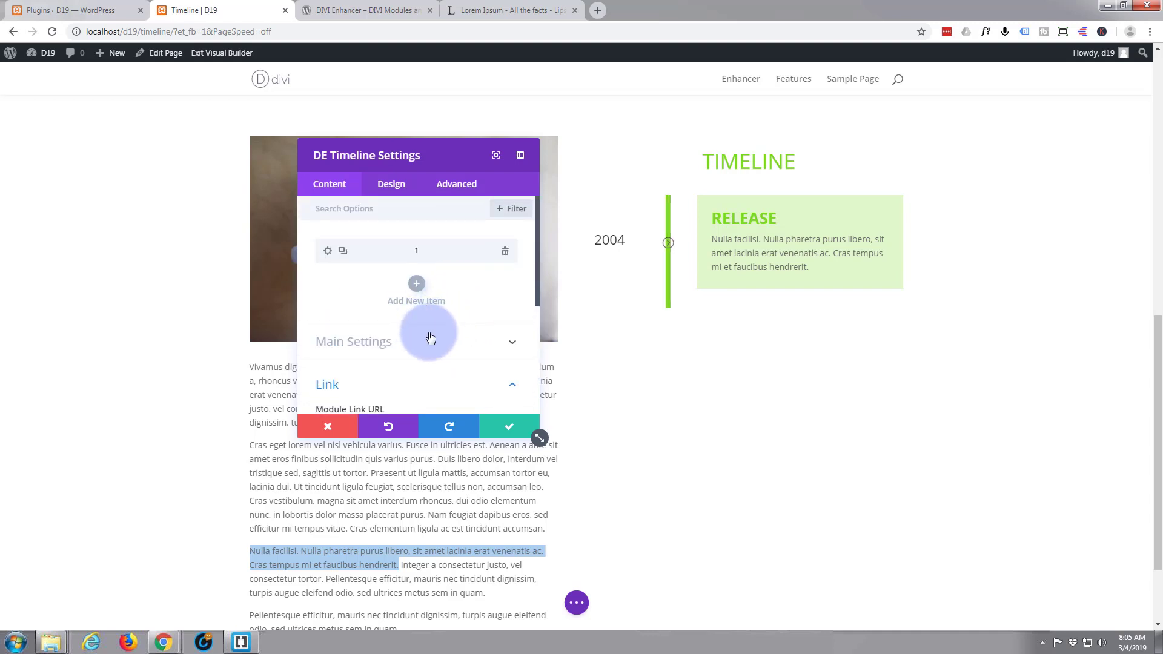
{"action": "left_click", "coordinate": [459, 344]}
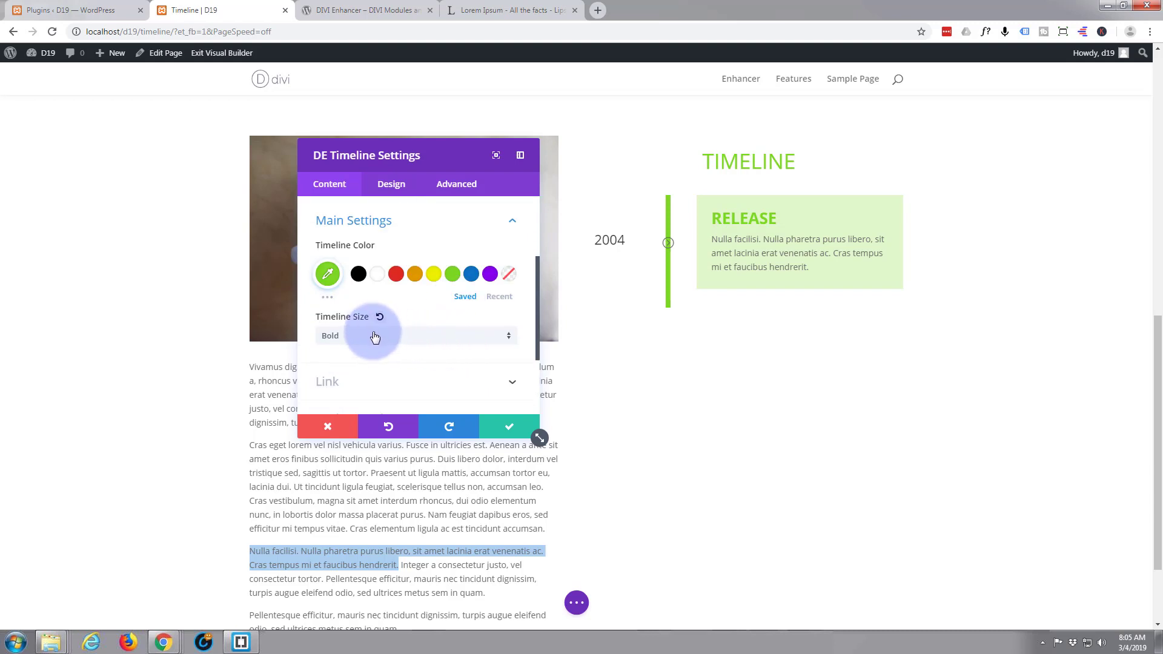
{"action": "scroll", "coordinate": [397, 333], "scroll_direction": "down", "scroll_amount": 1}
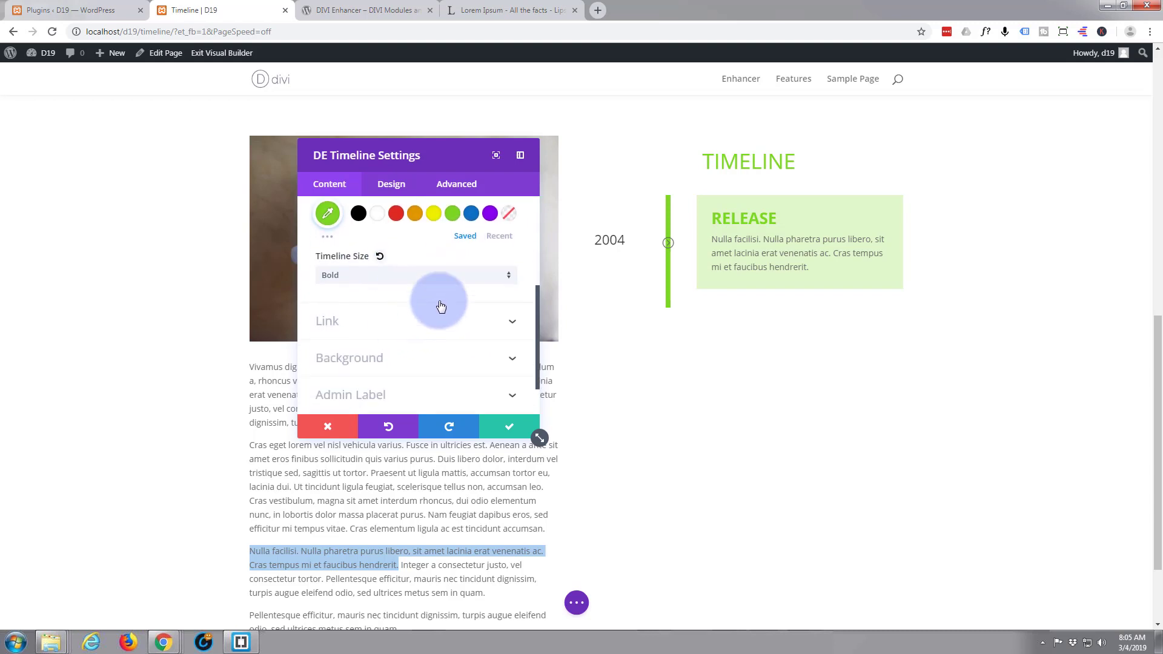
{"action": "left_click", "coordinate": [503, 275]}
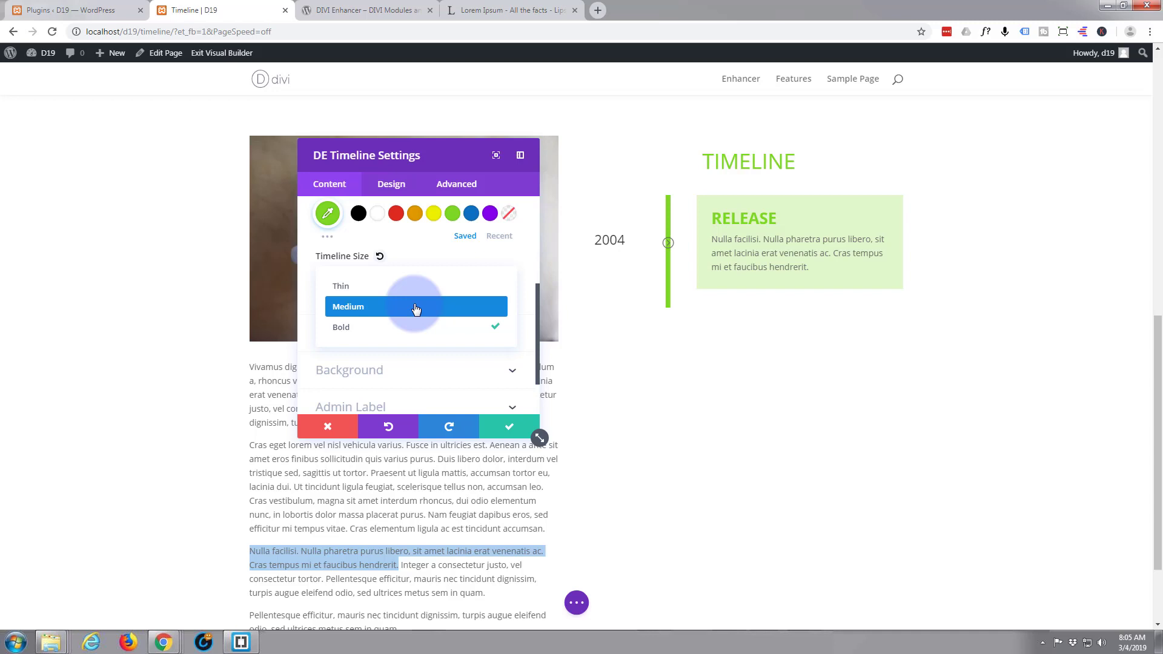
{"action": "left_click", "coordinate": [415, 310]}
{"action": "scroll", "coordinate": [428, 298], "scroll_direction": "down", "scroll_amount": 1}
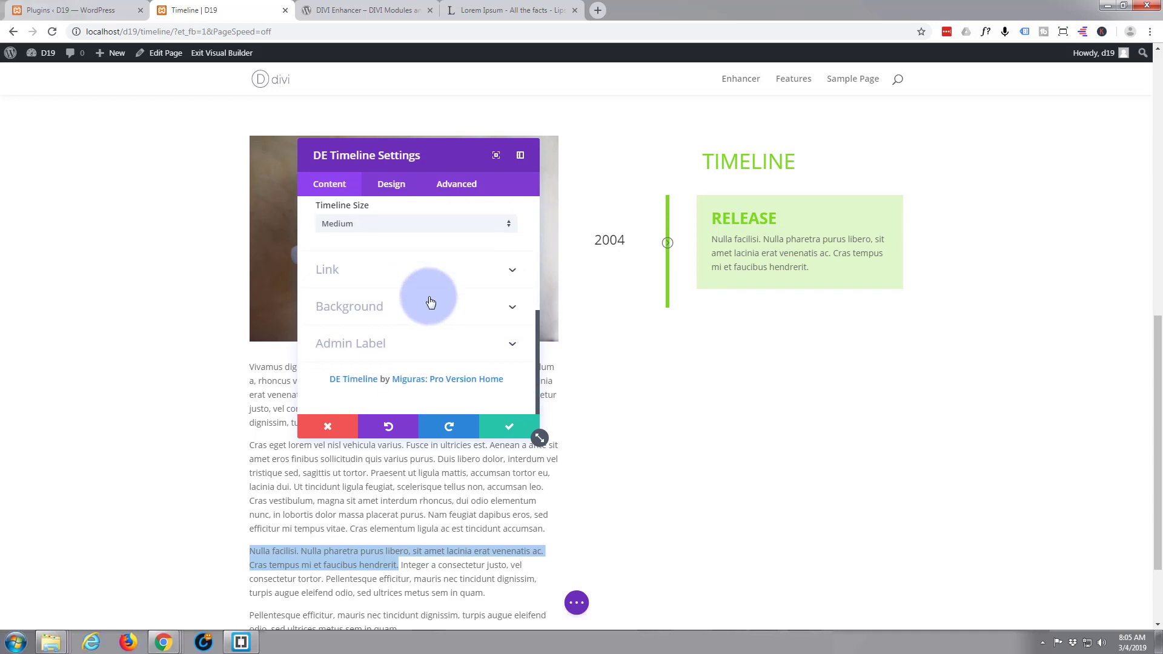
{"action": "scroll", "coordinate": [430, 301], "scroll_direction": "up", "scroll_amount": 2}
{"action": "scroll", "coordinate": [429, 301], "scroll_direction": "down", "scroll_amount": 2}
{"action": "scroll", "coordinate": [430, 302], "scroll_direction": "up", "scroll_amount": 4}
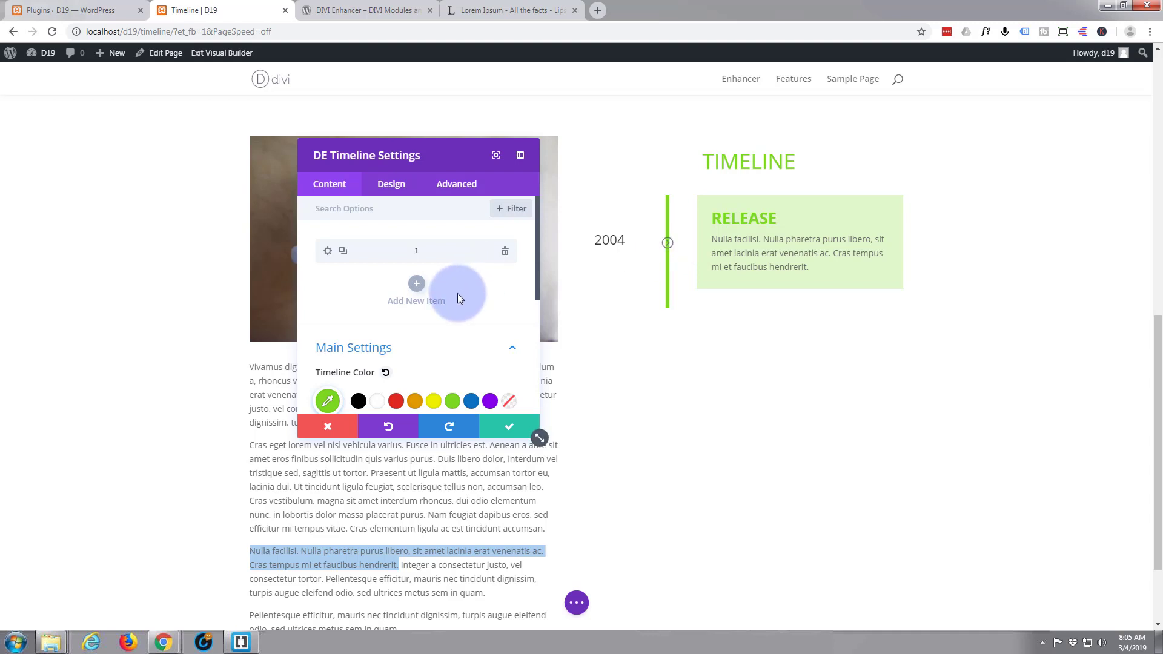
- Style the 2004 date Heading 3 as Bold, green, with 32px text size
{"action": "left_click", "coordinate": [391, 188]}
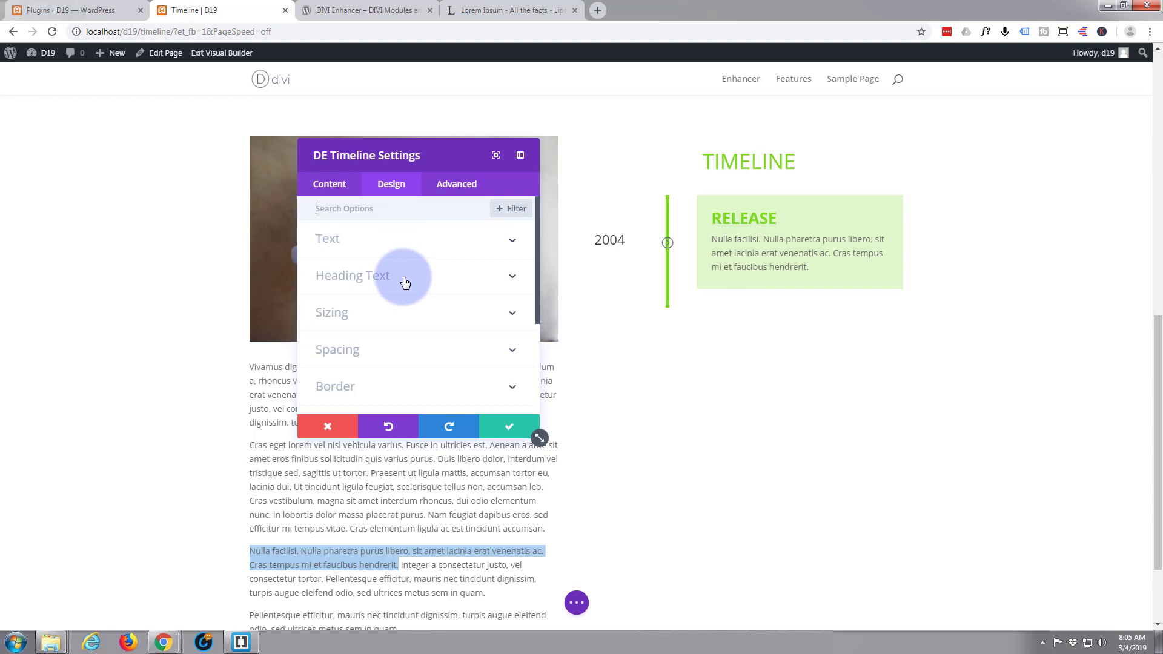
{"action": "left_click", "coordinate": [388, 280]}
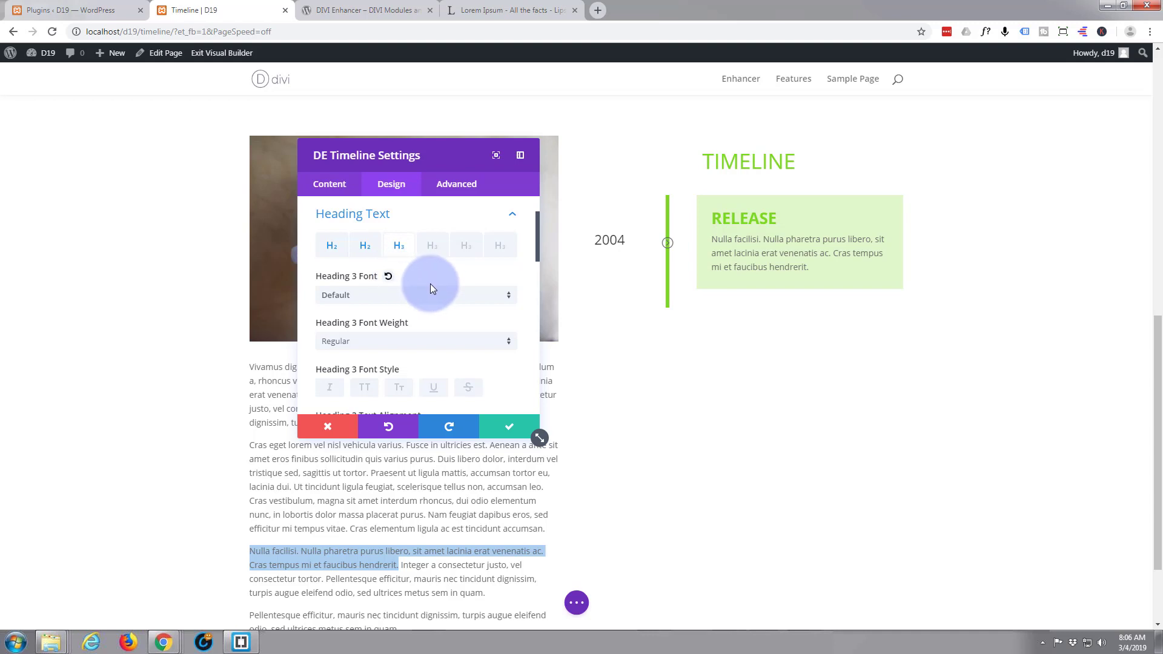
{"action": "left_click", "coordinate": [509, 300]}
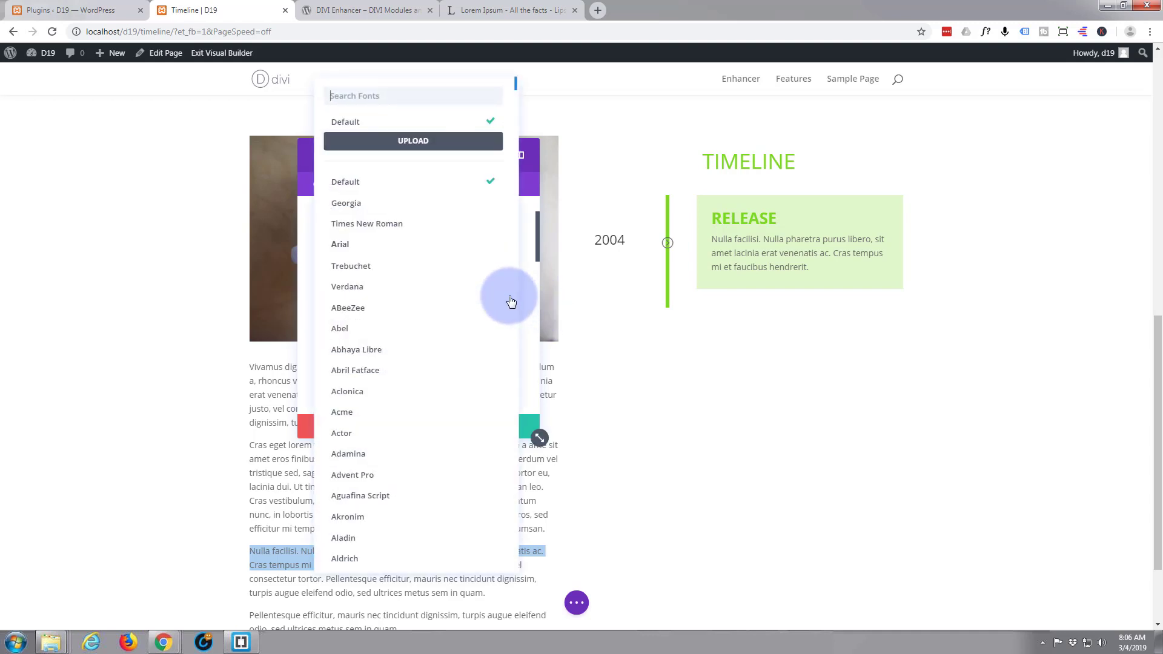
{"action": "left_click", "coordinate": [525, 297]}
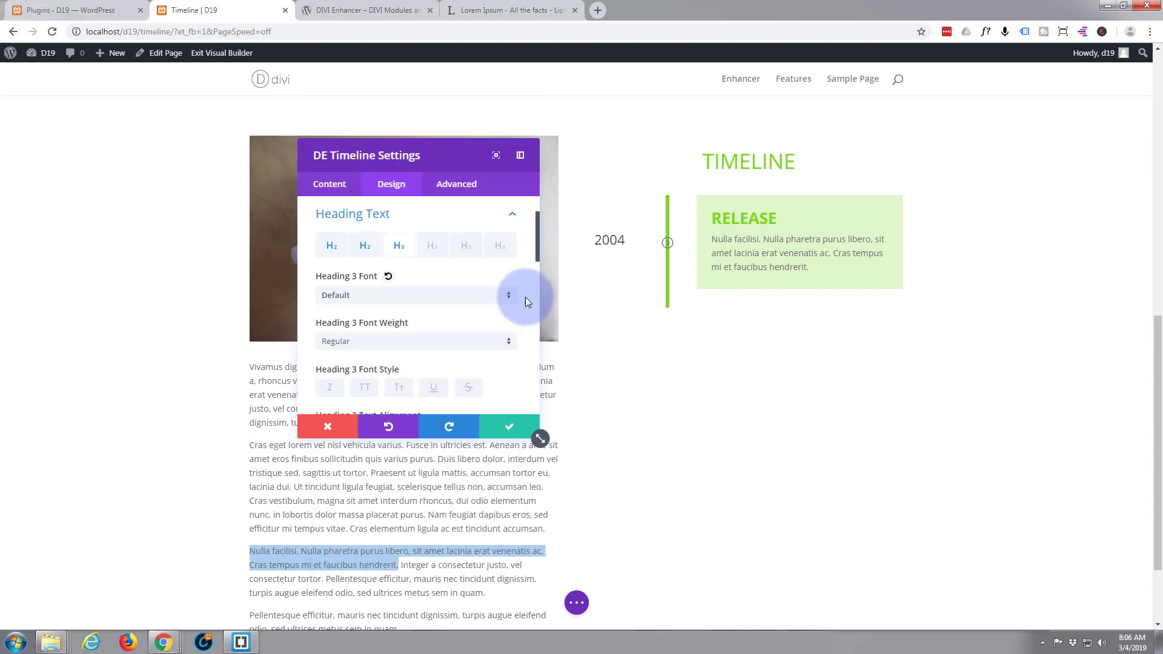
{"action": "left_click", "coordinate": [507, 344]}
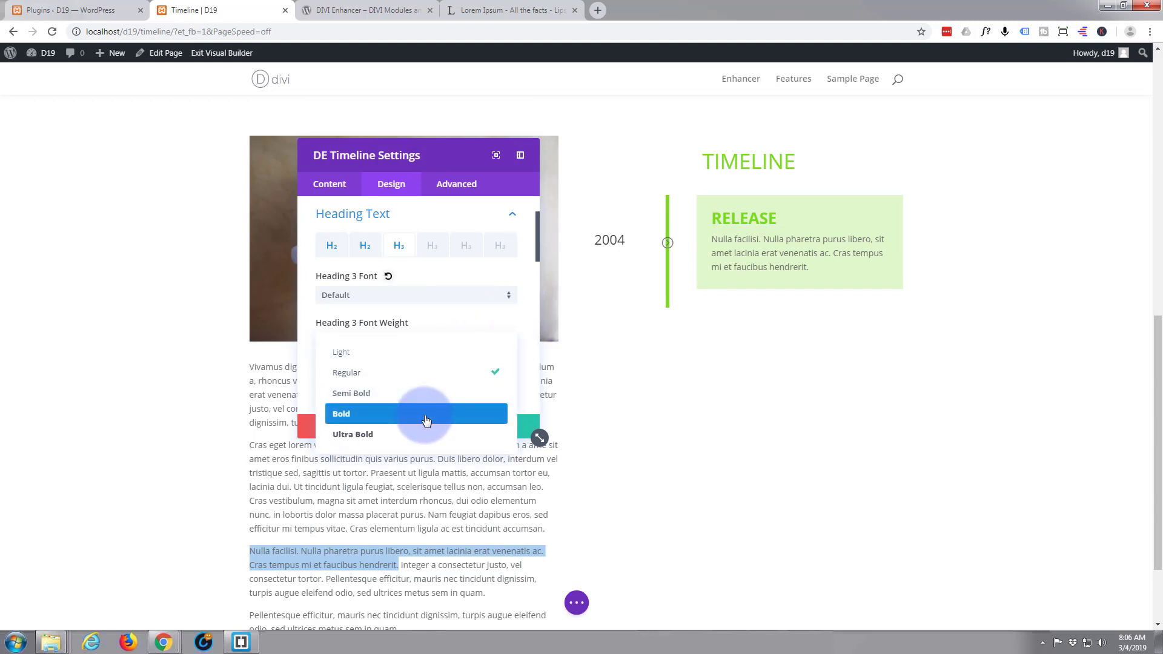
{"action": "left_click", "coordinate": [426, 415]}
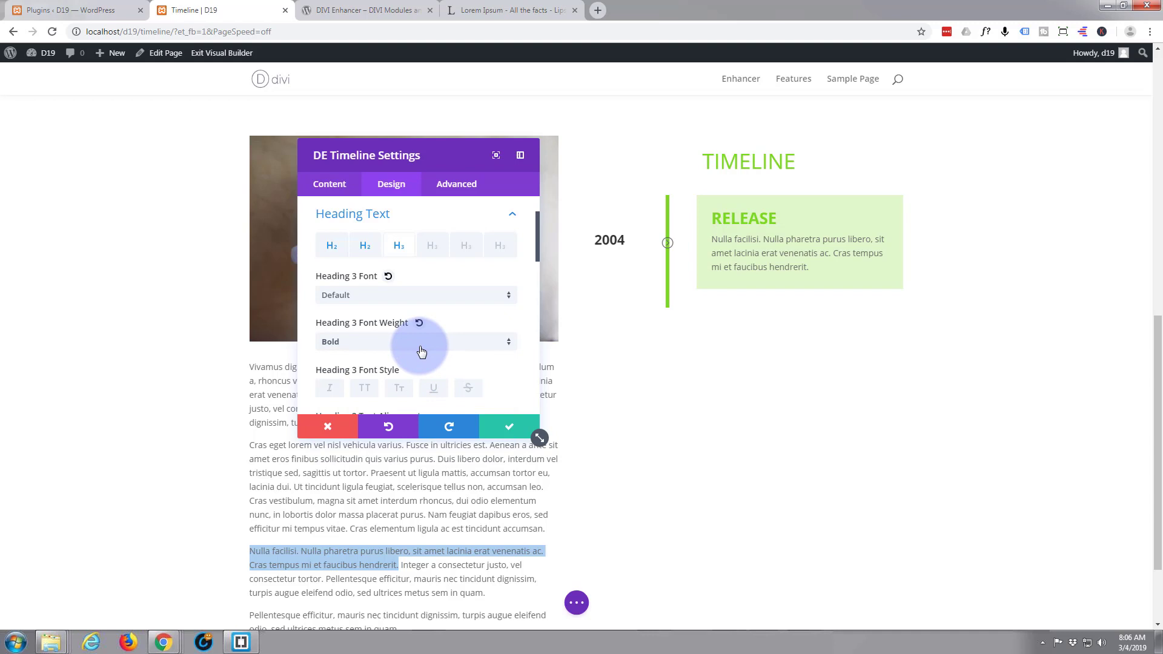
{"action": "scroll", "coordinate": [420, 343], "scroll_direction": "down", "scroll_amount": 2}
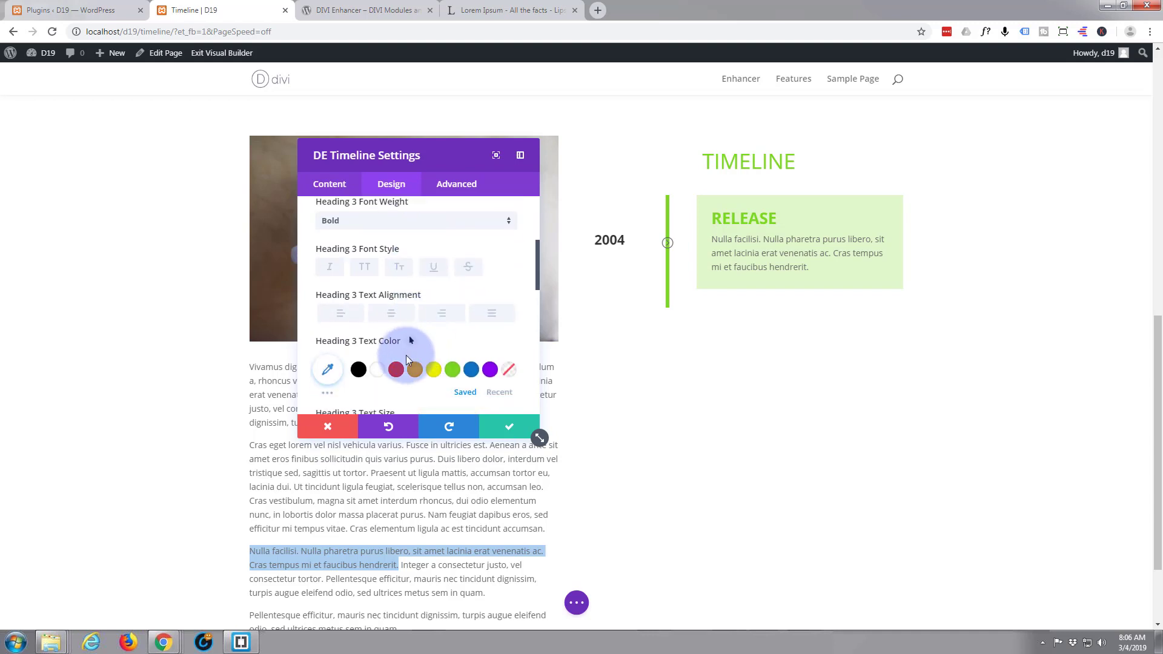
{"action": "scroll", "coordinate": [412, 357], "scroll_direction": "down", "scroll_amount": 2}
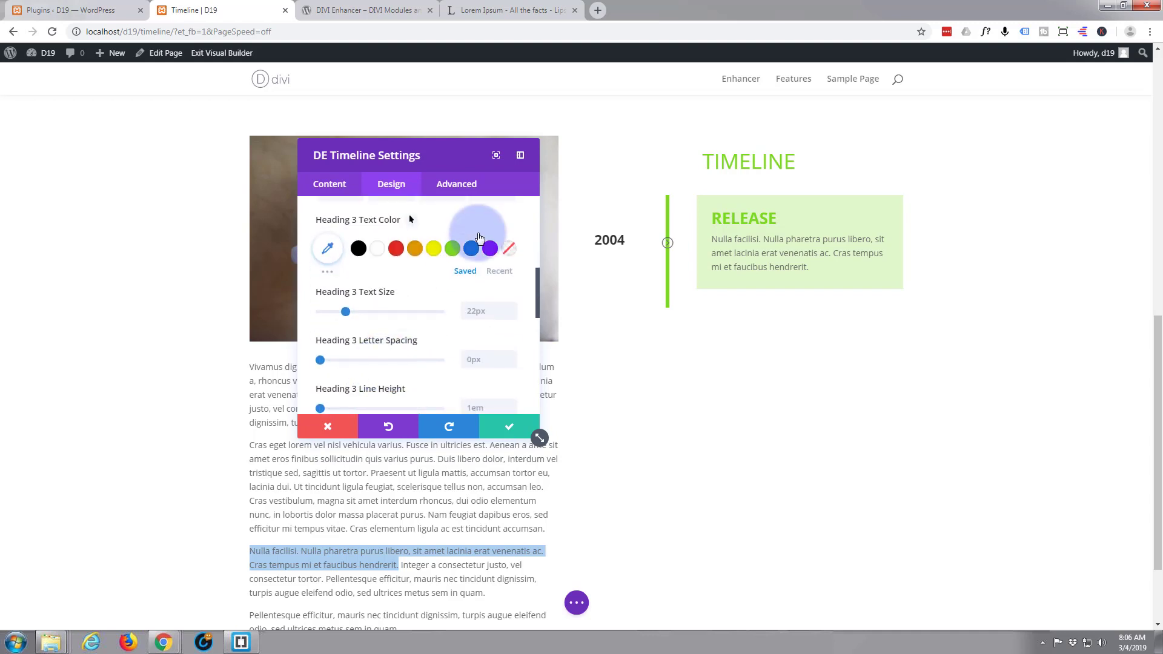
{"action": "left_click", "coordinate": [452, 248]}
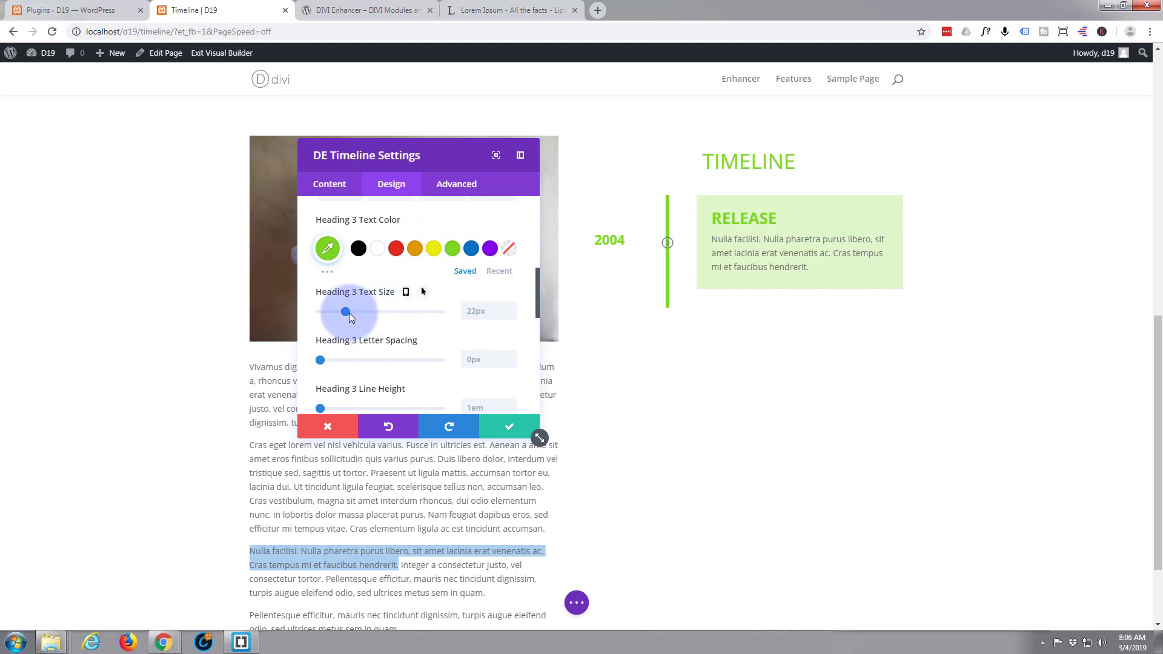
{"action": "left_click_drag", "start_coordinate": [346, 312], "coordinate": [360, 312]}
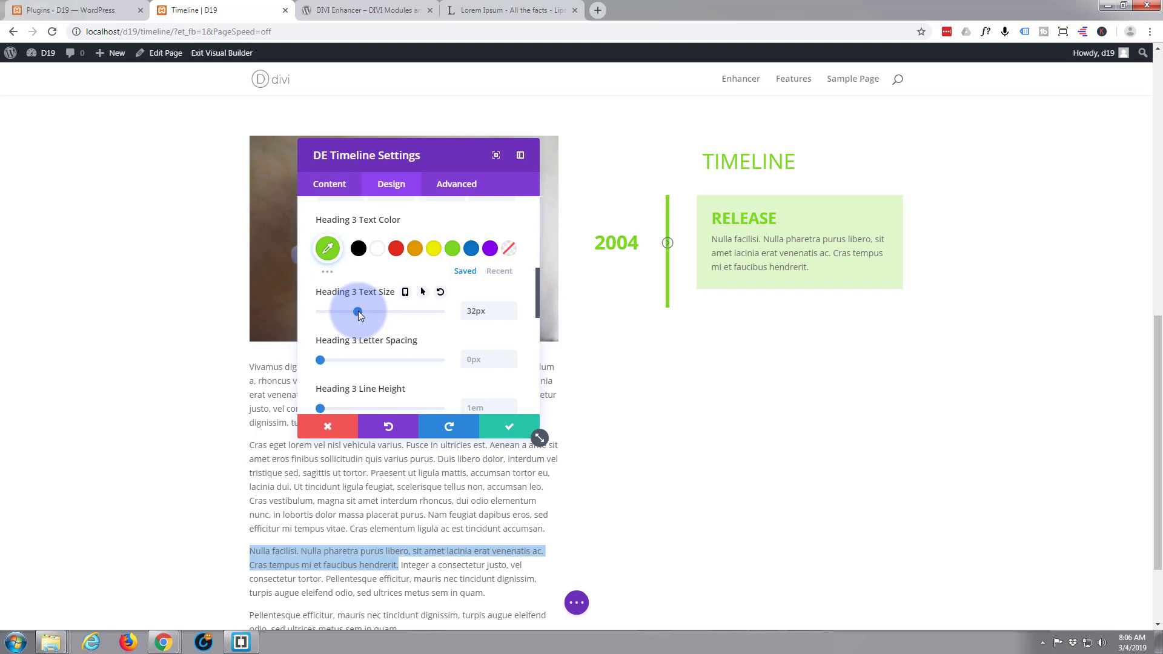
{"action": "left_click", "coordinate": [501, 411]}
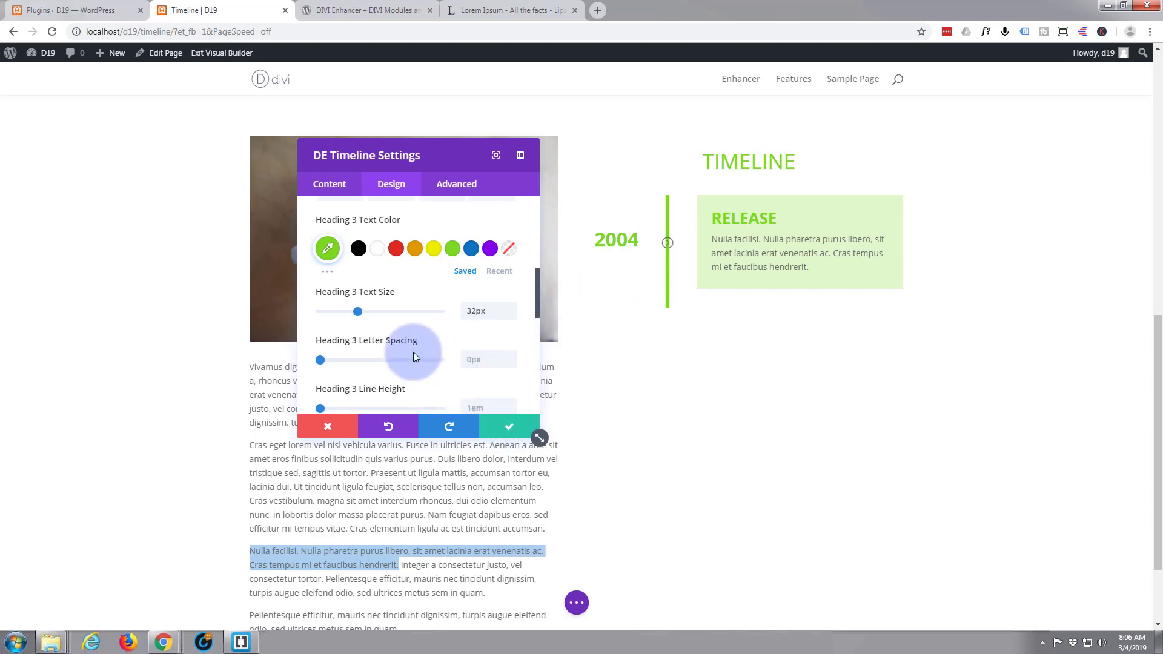
{"action": "scroll", "coordinate": [412, 351], "scroll_direction": "up", "scroll_amount": 5}
- Set the first item's Icon Color to white and Icon Background Color to green
{"action": "left_click", "coordinate": [347, 192]}
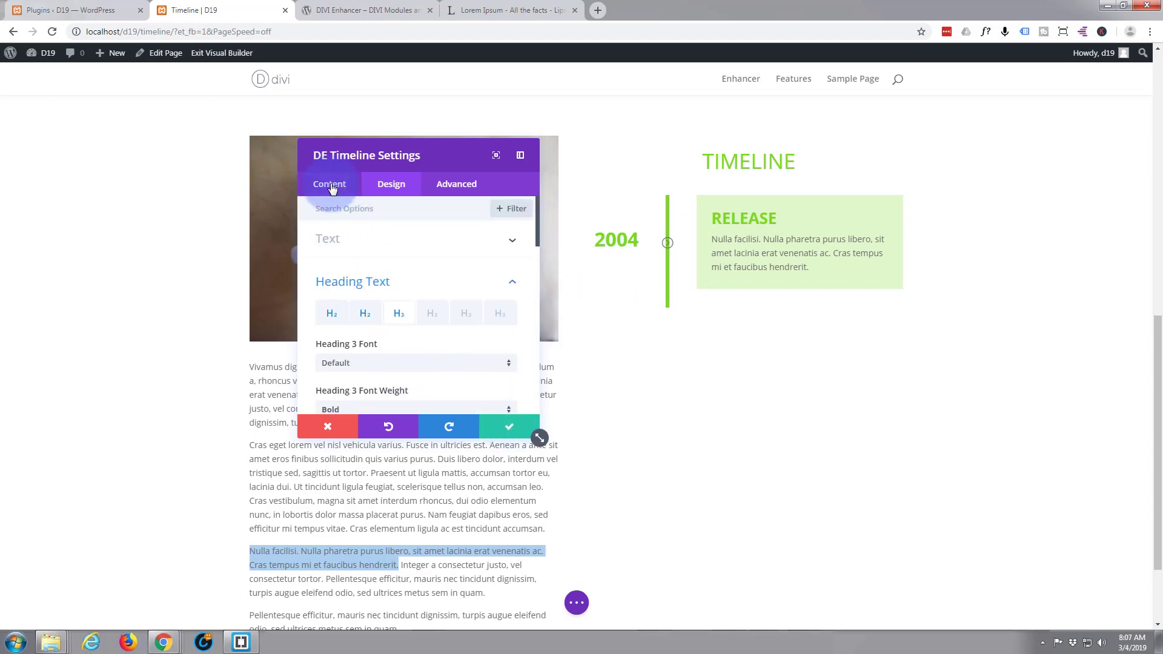
{"action": "left_click", "coordinate": [327, 252]}
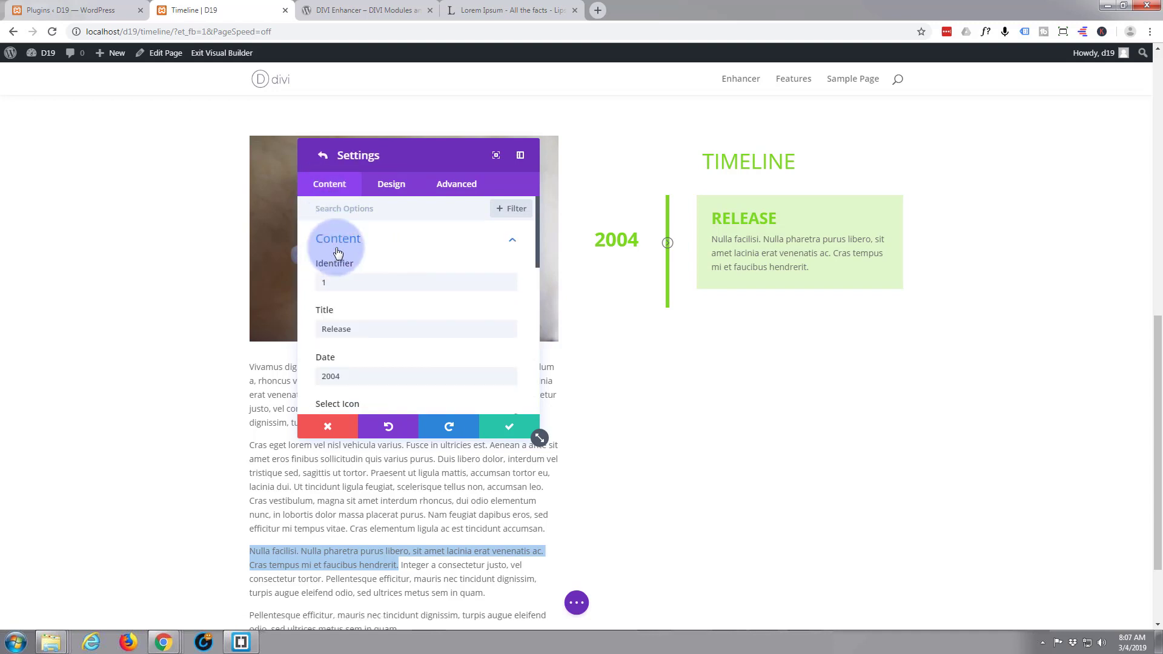
{"action": "left_click", "coordinate": [409, 256]}
{"action": "scroll", "coordinate": [411, 255], "scroll_direction": "down", "scroll_amount": 5}
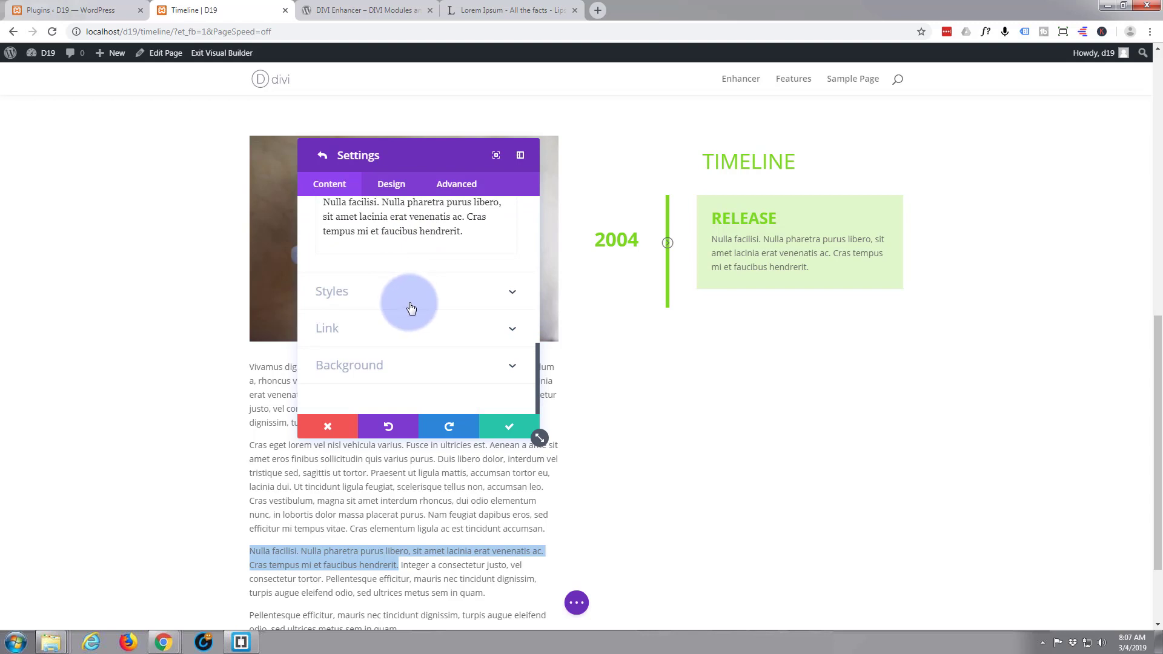
{"action": "left_click", "coordinate": [410, 309]}
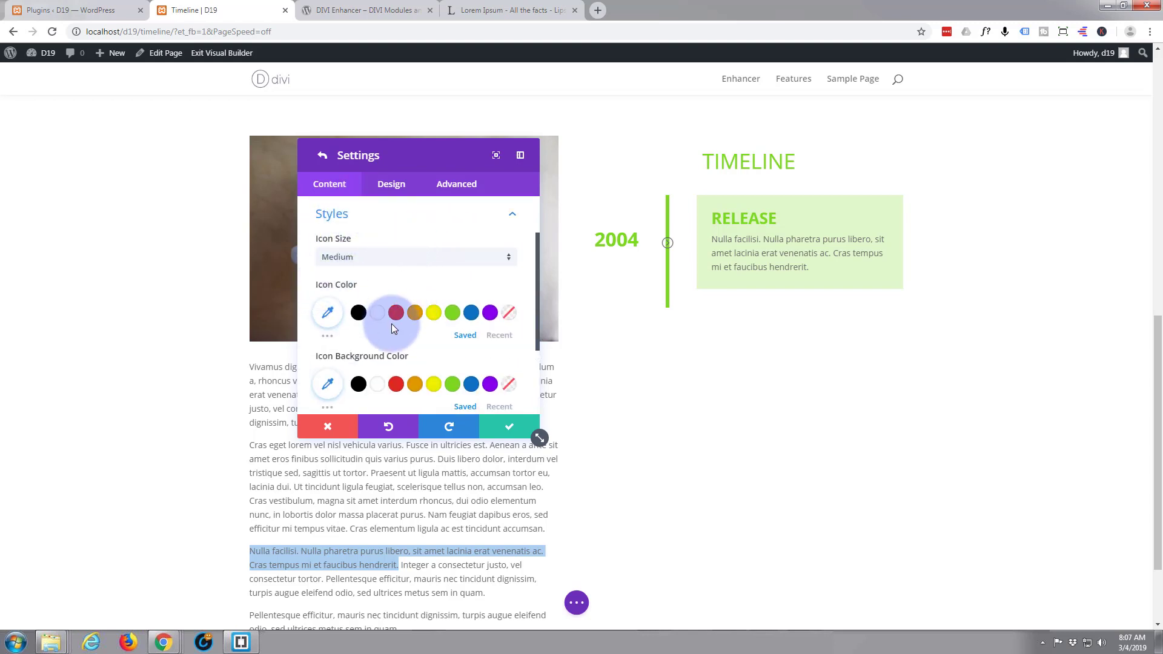
{"action": "left_click", "coordinate": [378, 313]}
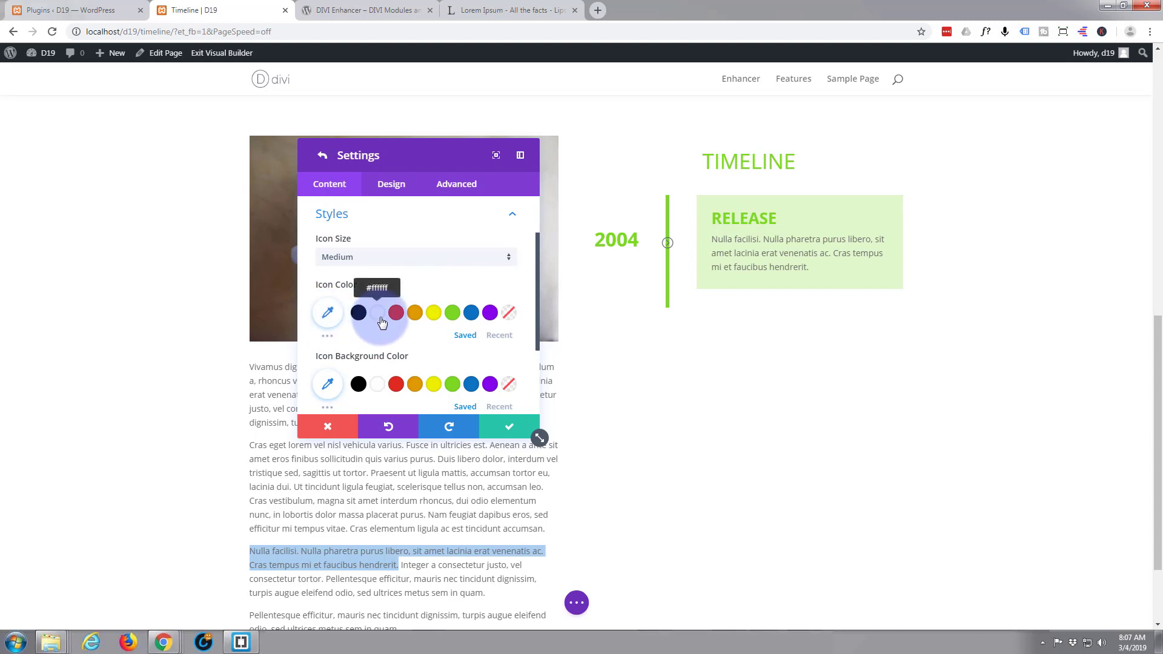
{"action": "left_click", "coordinate": [453, 385]}
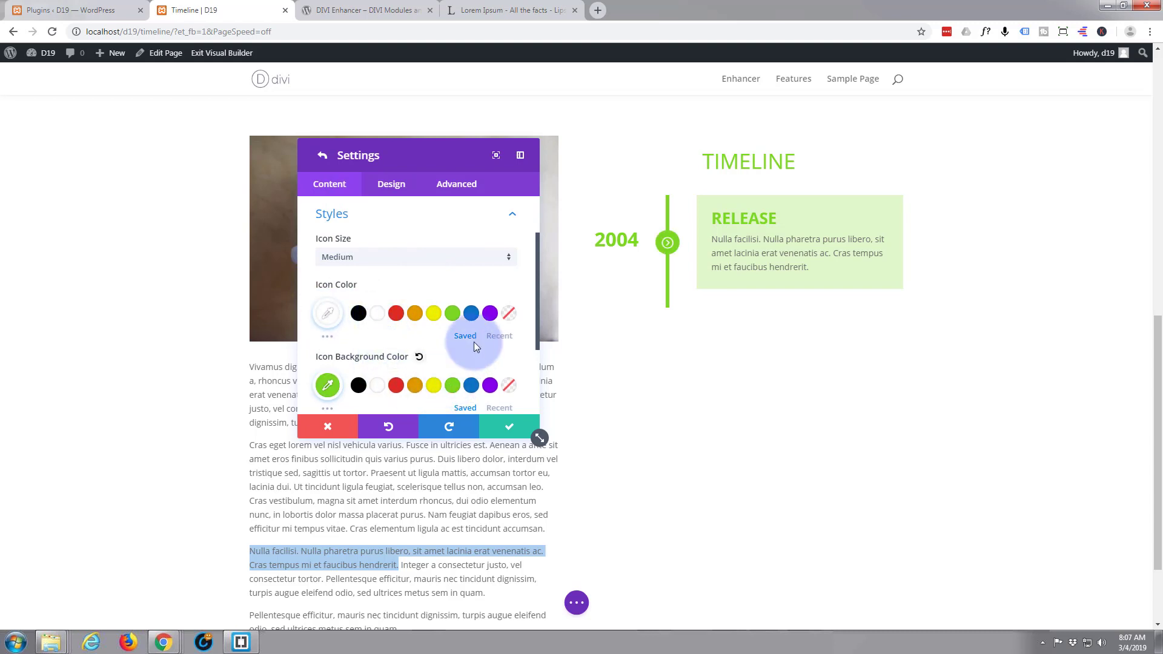
- Try Small and Large Icon Size, then set it to Medium
{"action": "left_click", "coordinate": [508, 258]}
{"action": "left_click", "coordinate": [468, 270]}
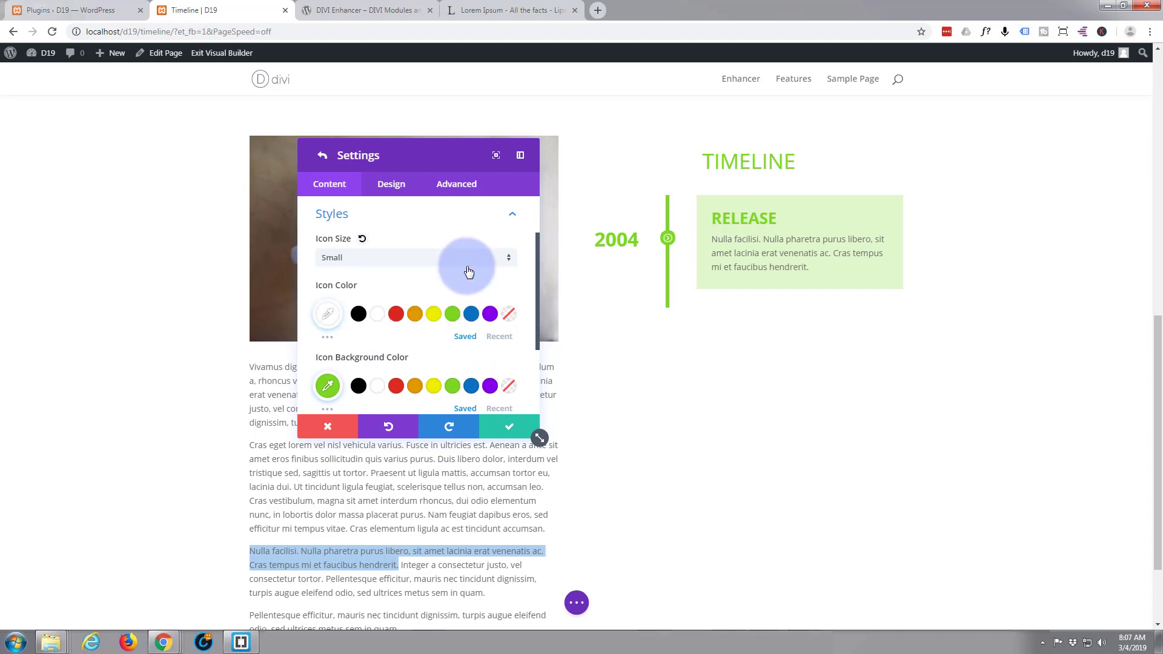
{"action": "left_click", "coordinate": [511, 261]}
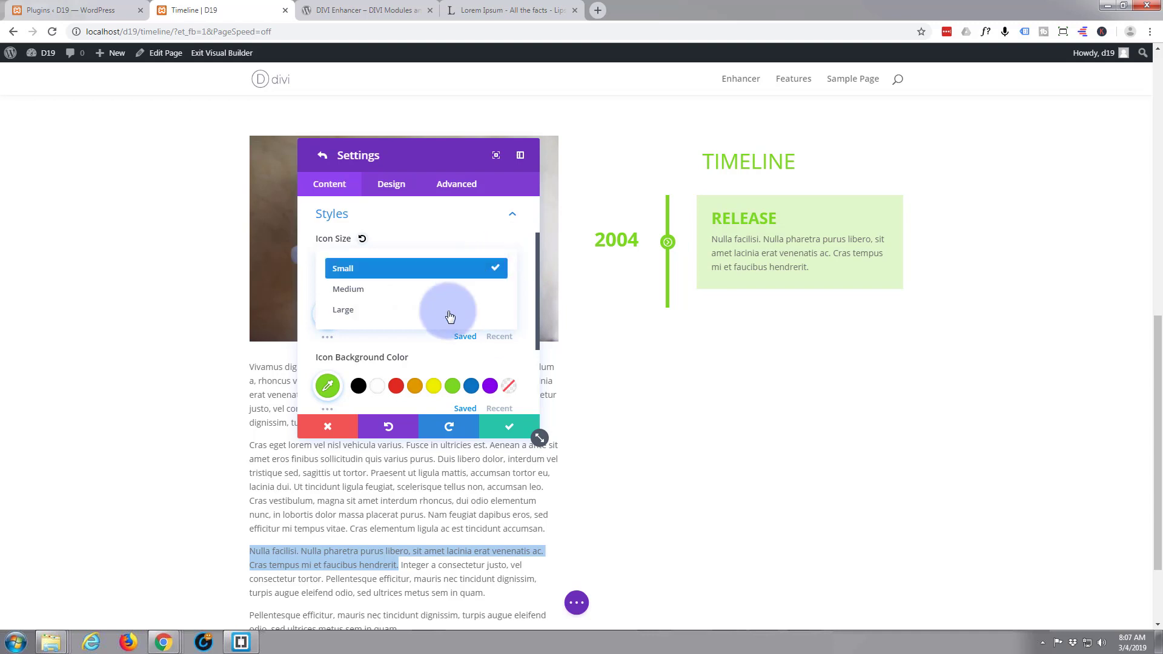
{"action": "left_click", "coordinate": [448, 311]}
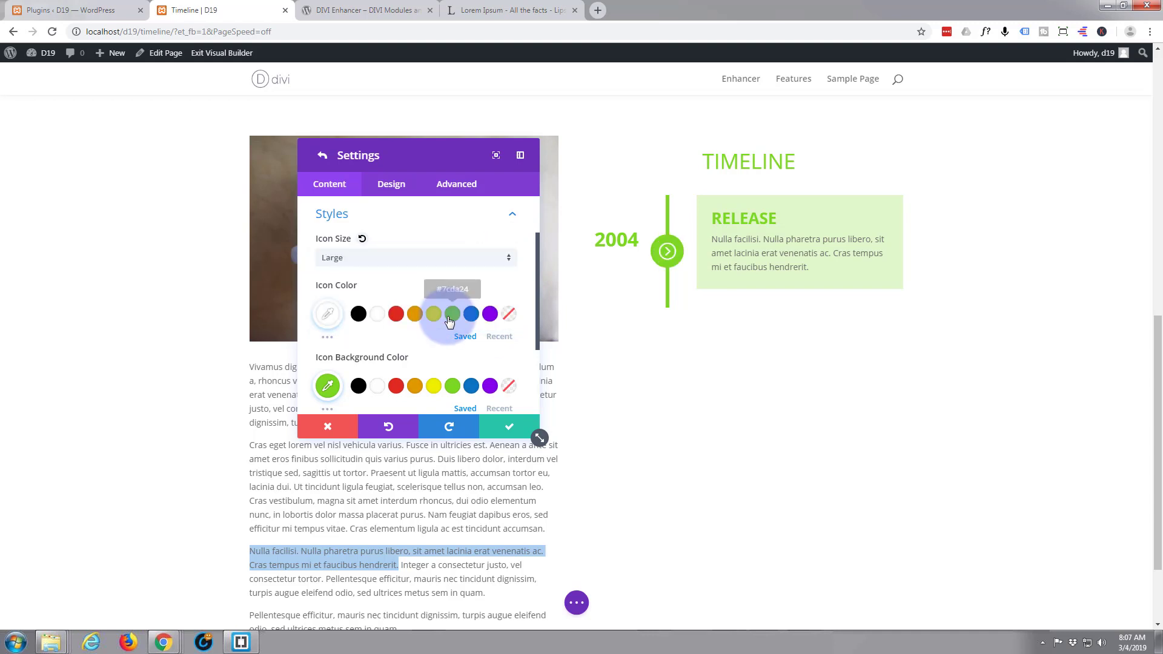
{"action": "left_click", "coordinate": [509, 260]}
{"action": "left_click", "coordinate": [436, 291]}
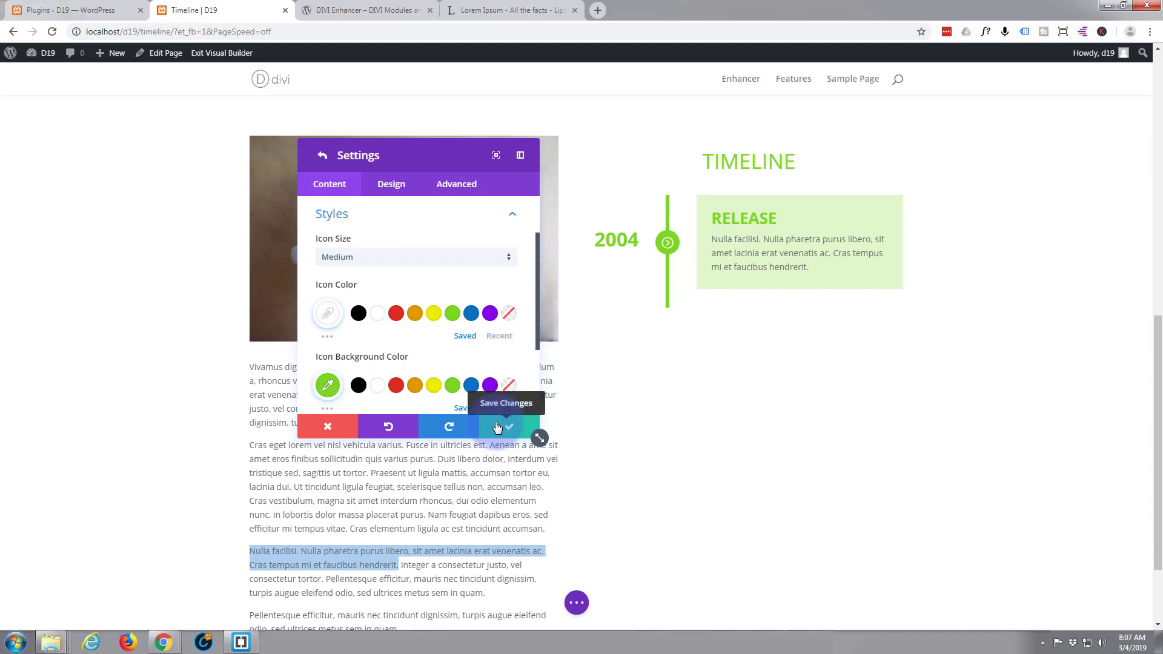
- Save the first timeline item's styling and return to the item list
{"action": "left_click", "coordinate": [509, 429]}
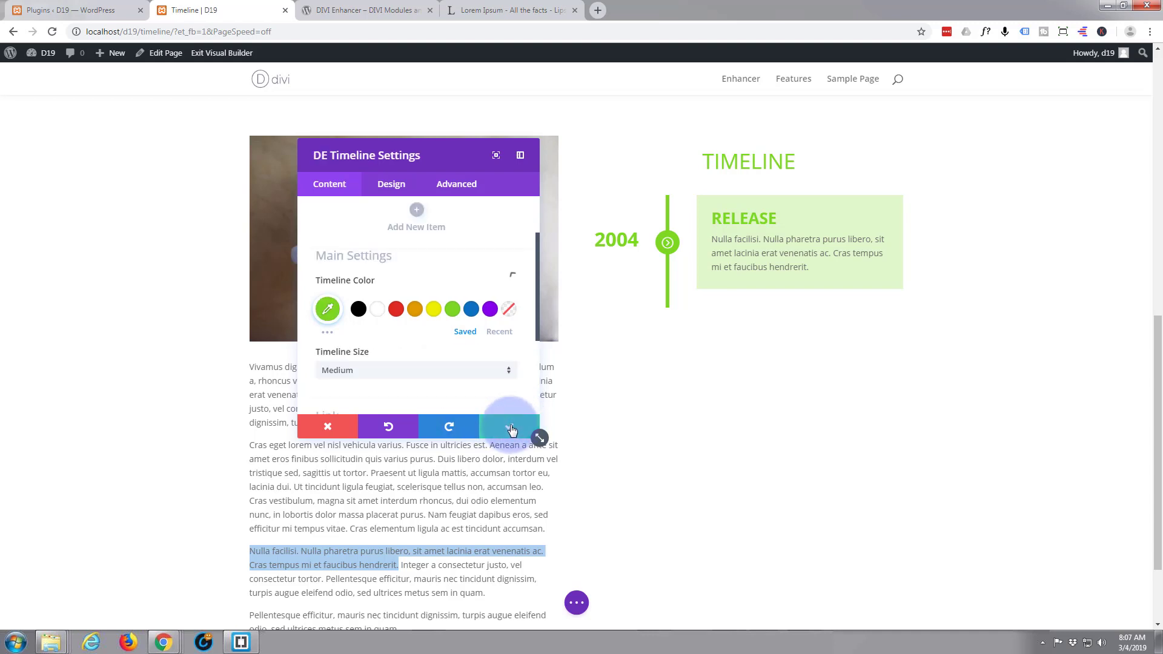
{"action": "left_click", "coordinate": [416, 369]}
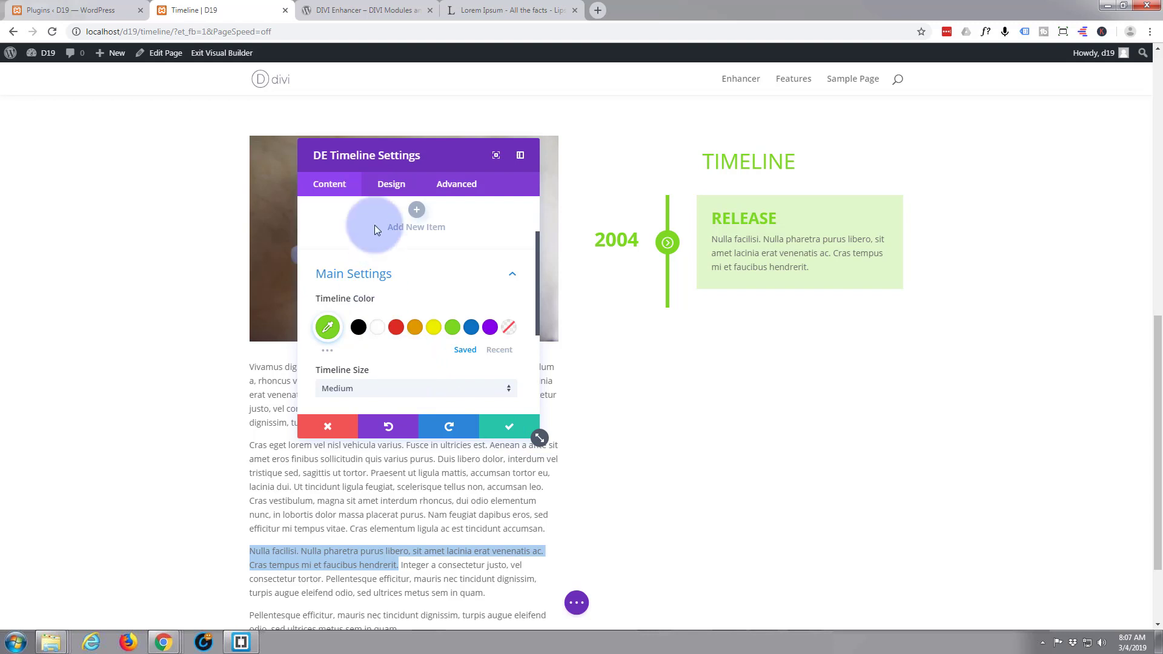
{"action": "scroll", "coordinate": [343, 245], "scroll_direction": "up", "scroll_amount": 1}
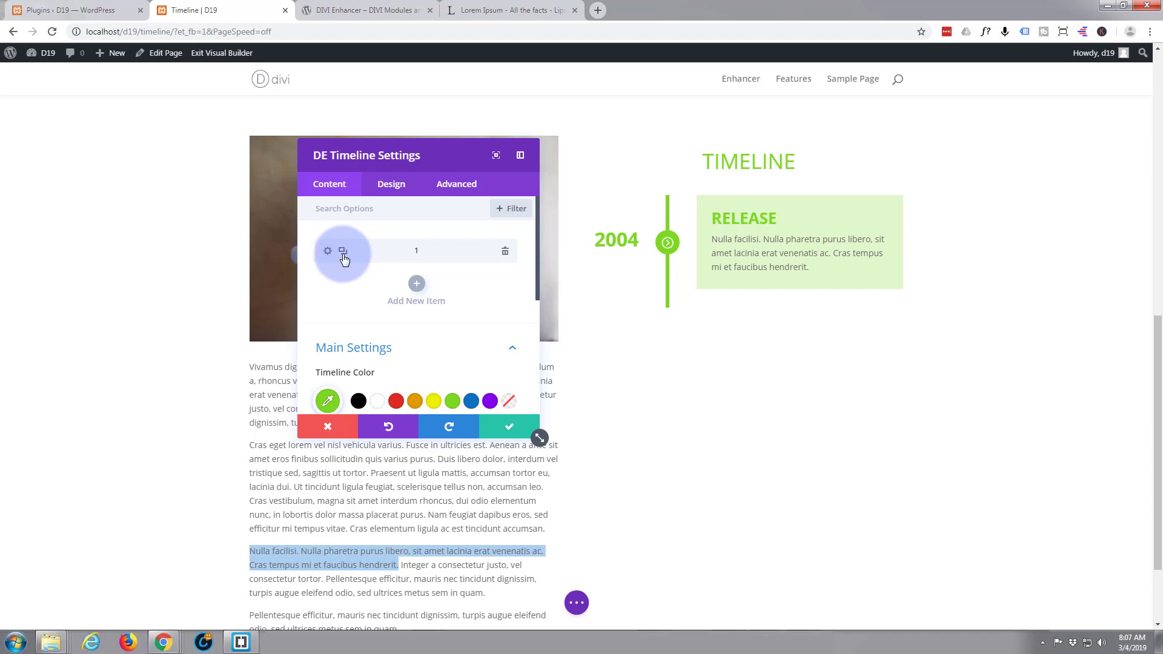
- Duplicate the first item three times so four RELEASE 2004 entries exist
{"action": "left_click", "coordinate": [344, 252]}
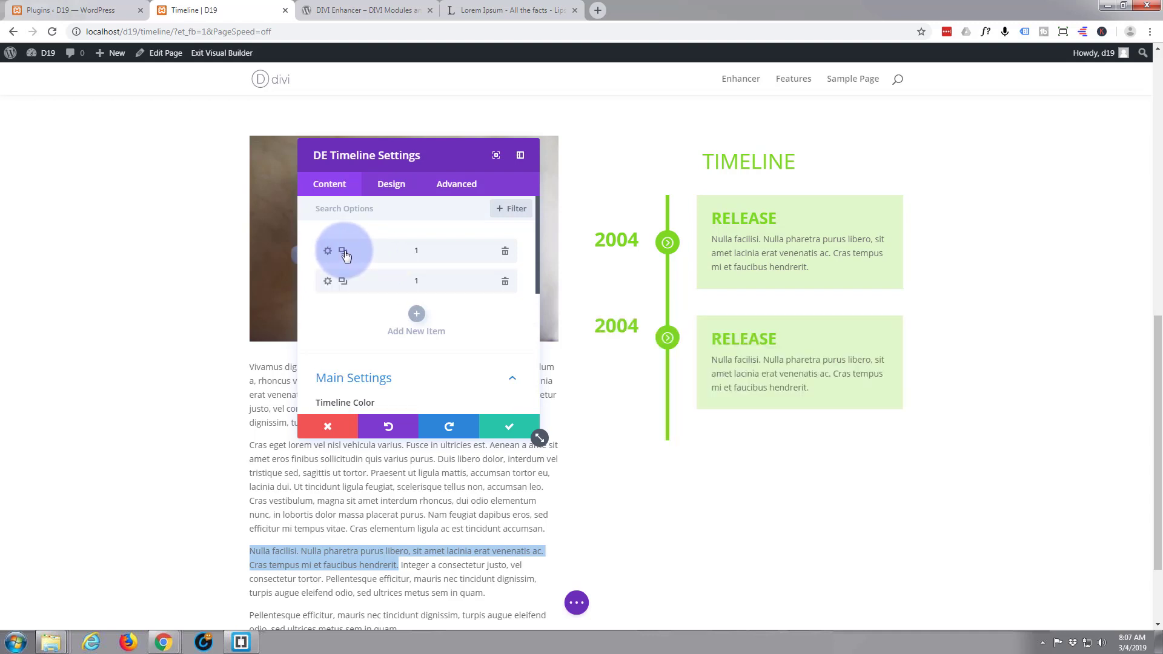
{"action": "left_click", "coordinate": [343, 252]}
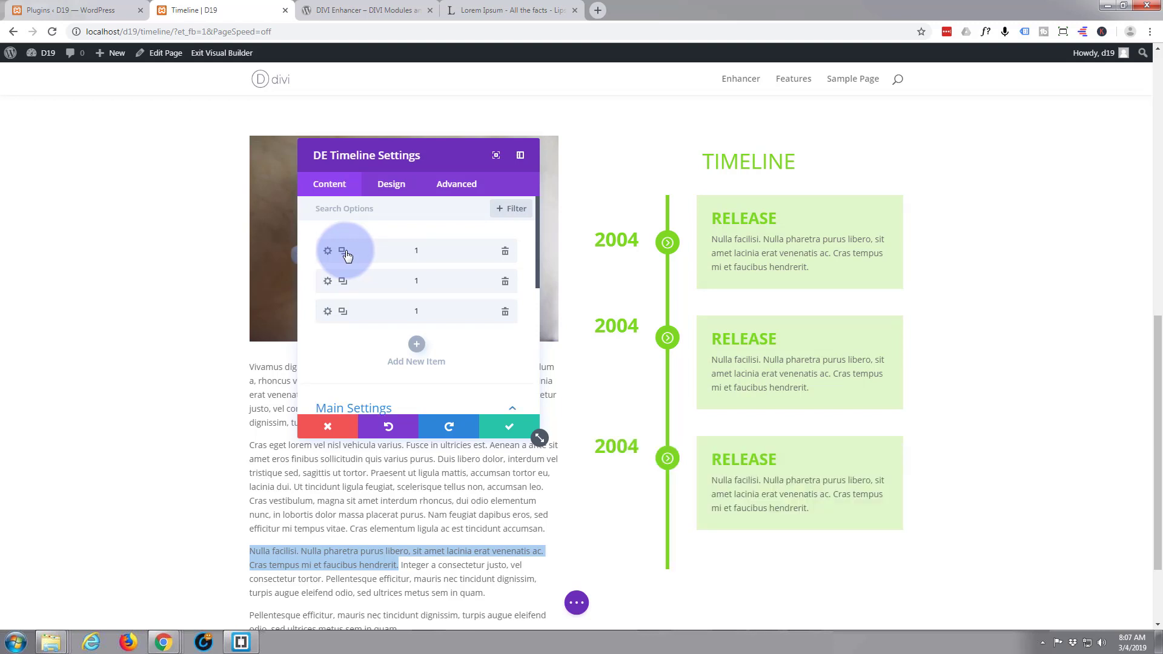
{"action": "left_click", "coordinate": [343, 252]}
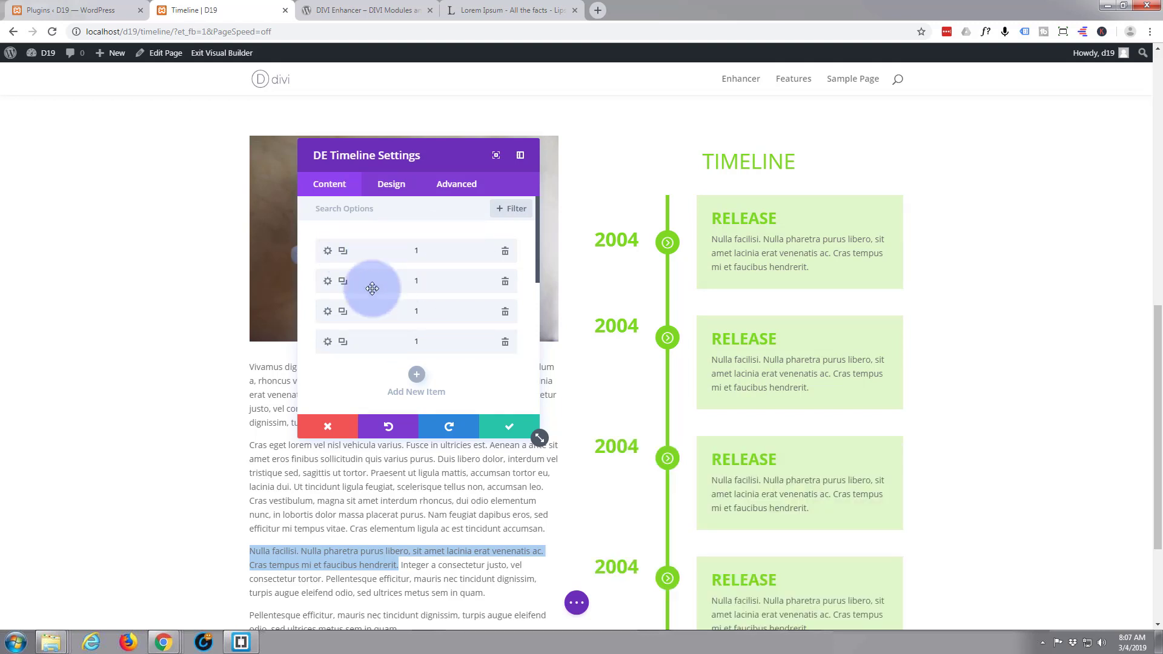
- Change the second item's date to 2006 and its title to 'Patch 1.4', then save it
{"action": "left_click", "coordinate": [328, 282]}
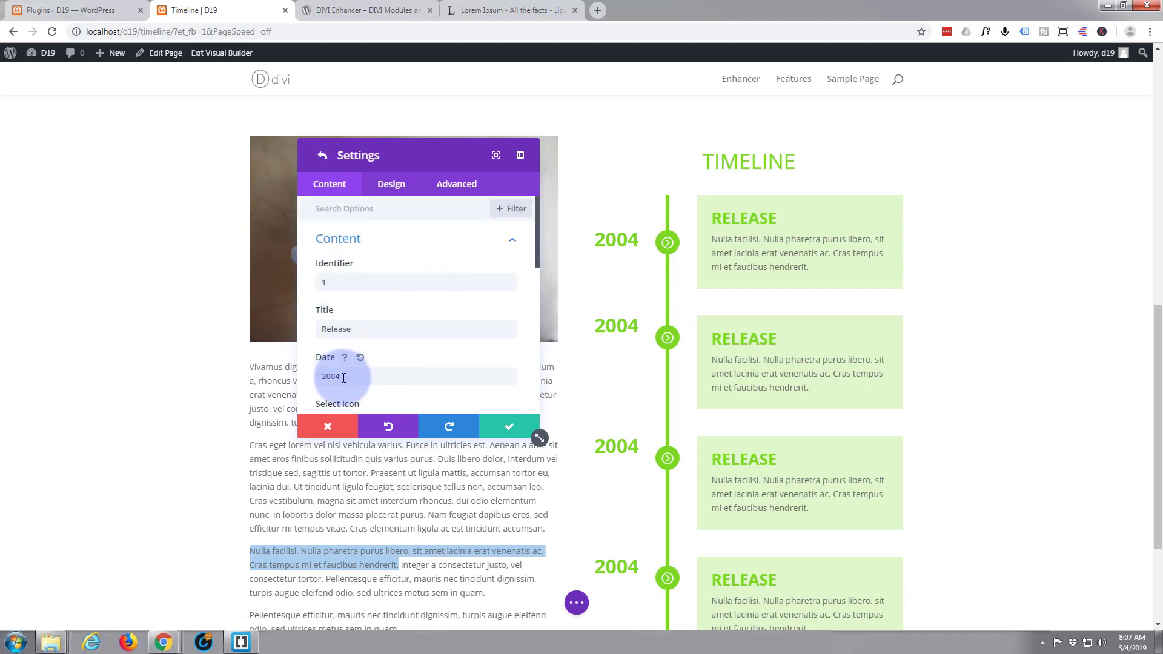
{"action": "double_click", "coordinate": [341, 377]}
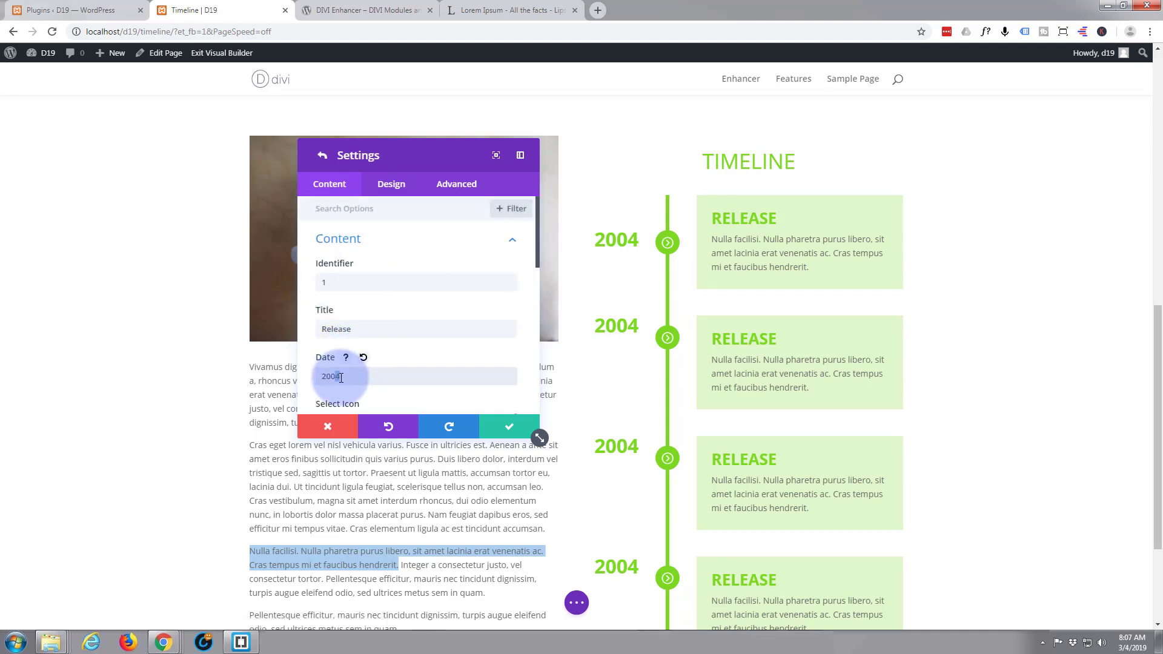
{"action": "type", "text": "6"}
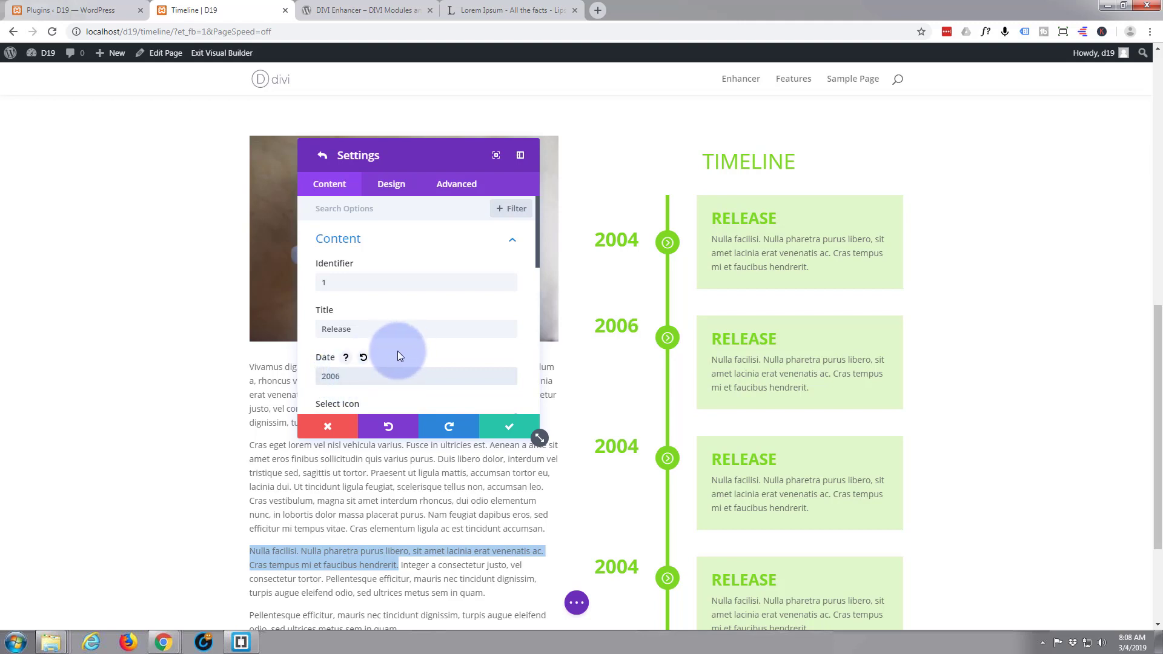
{"action": "double_click", "coordinate": [317, 331]}
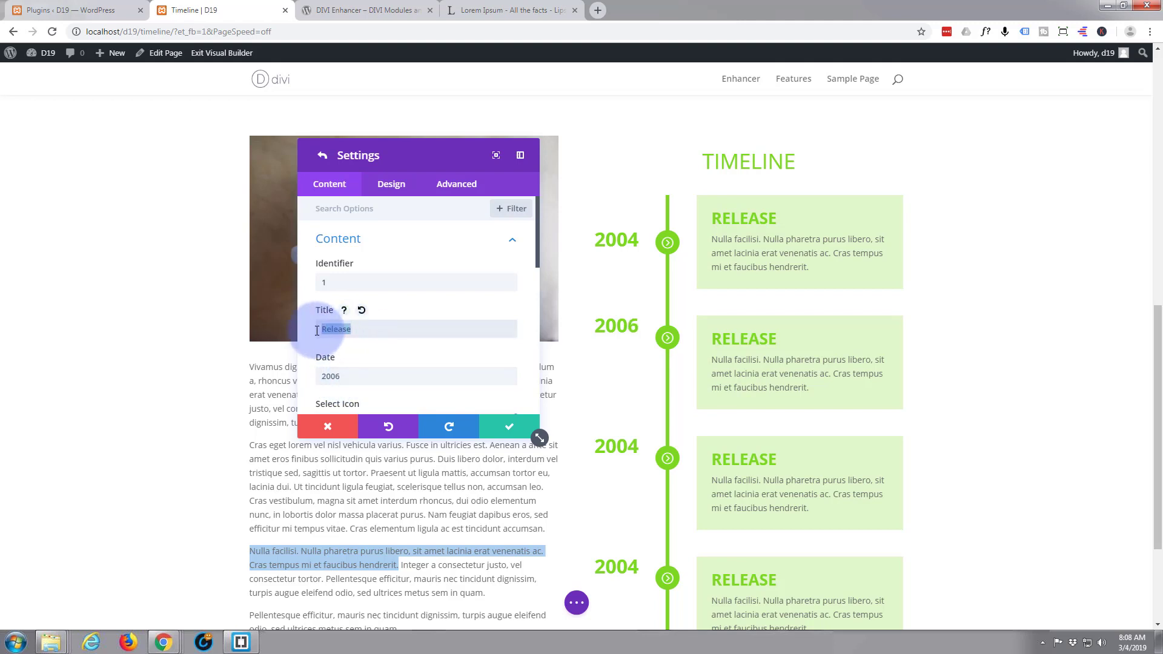
{"action": "type", "text": "Pa"}
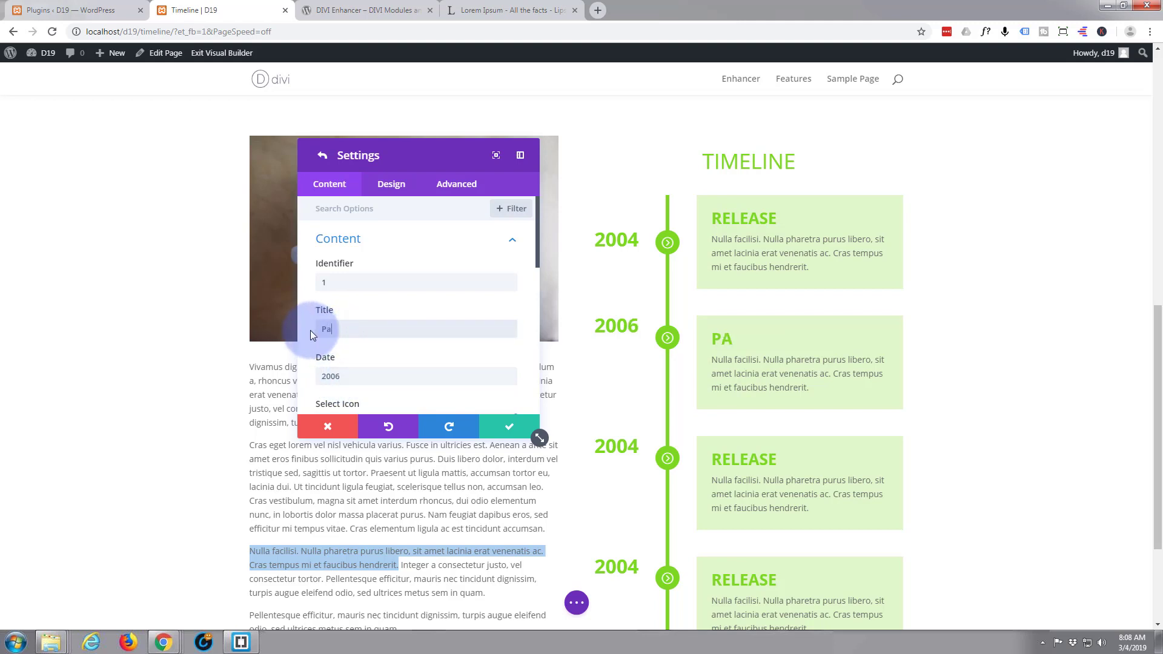
{"action": "type", "text": "tch 1.4"}
{"action": "left_click", "coordinate": [509, 426]}
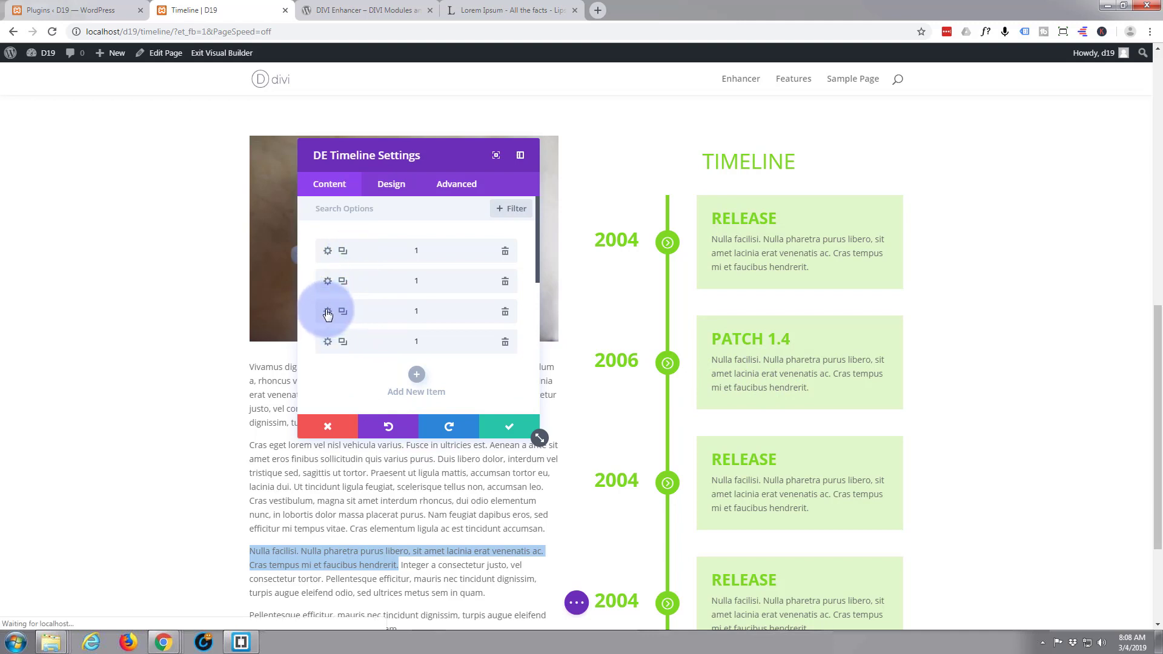
- Set the third timeline item's identifier to 3
{"action": "left_click", "coordinate": [327, 312]}
{"action": "left_click_drag", "start_coordinate": [307, 282], "coordinate": [303, 282]}
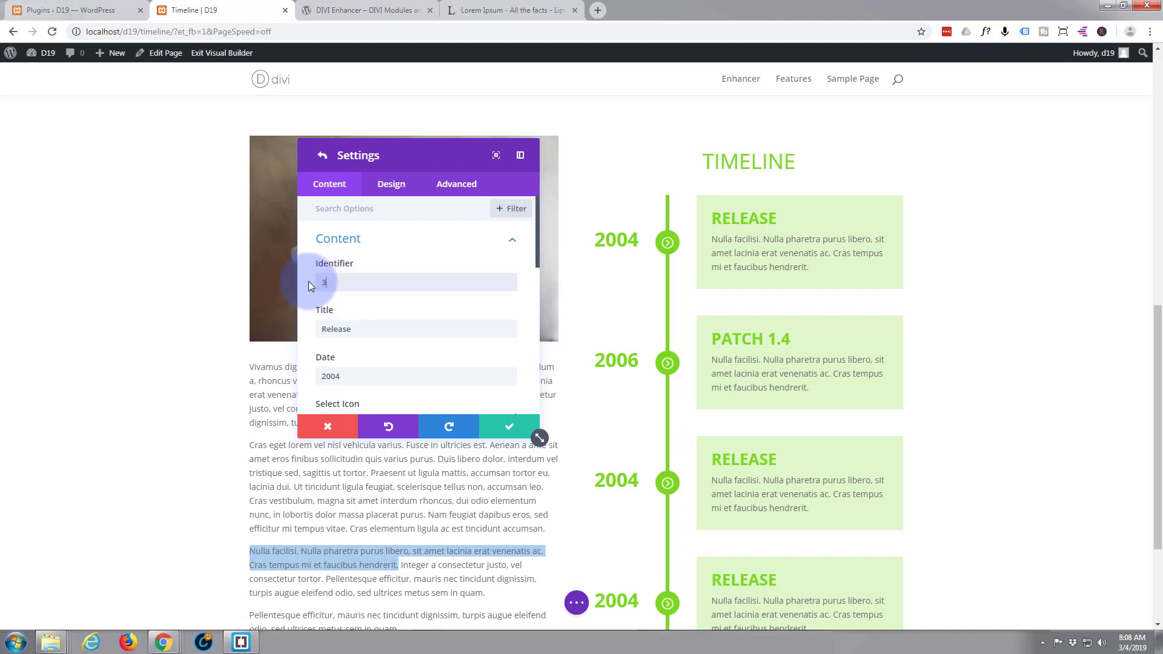
{"action": "type", "text": "3"}
{"action": "scroll", "coordinate": [395, 298], "scroll_direction": "down", "scroll_amount": 1}
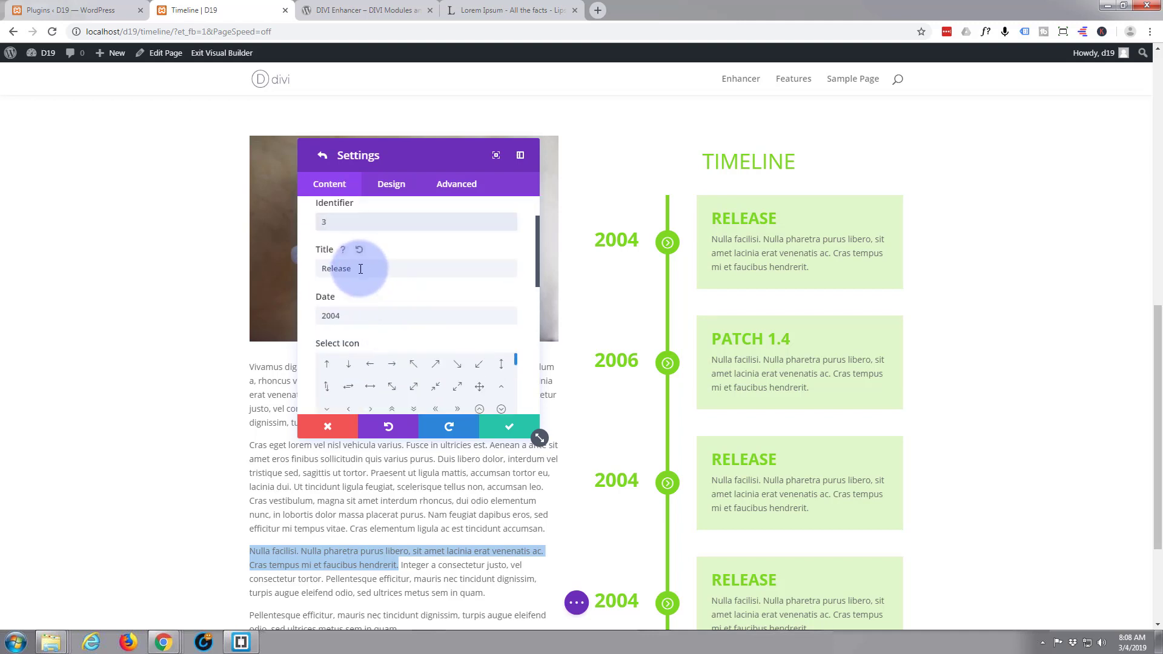
- Retitle the third item 'Version 2.0', change its year to 2008, and save
{"action": "double_click", "coordinate": [338, 269]}
{"action": "type", "text": "V"}
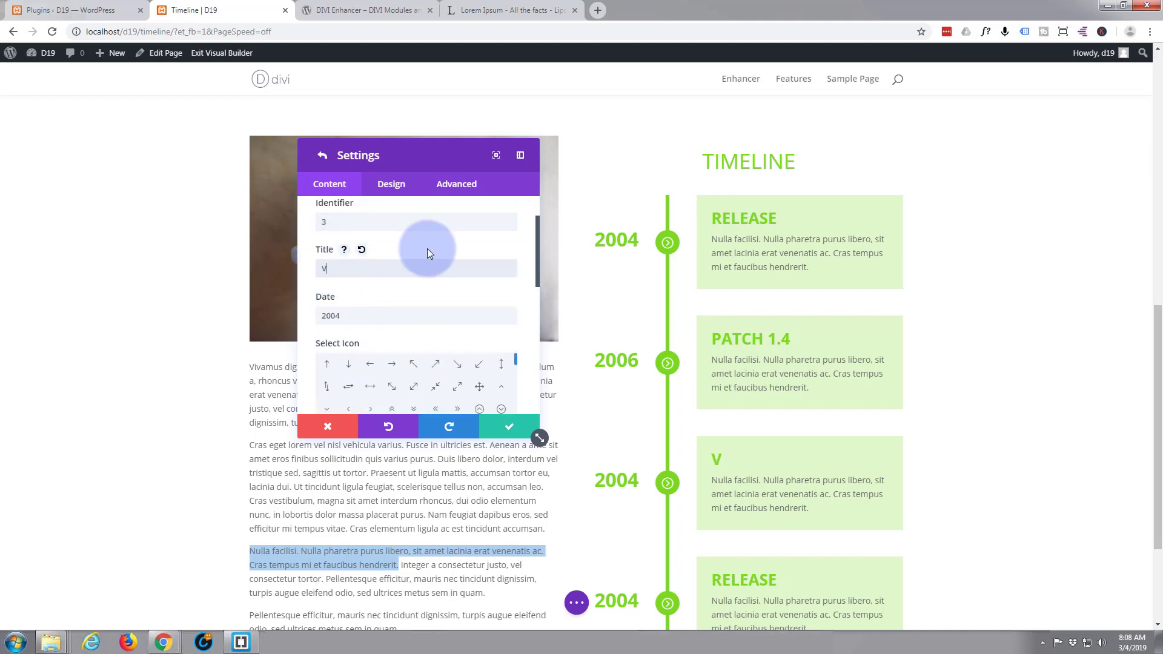
{"action": "type", "text": "ersion 2"}
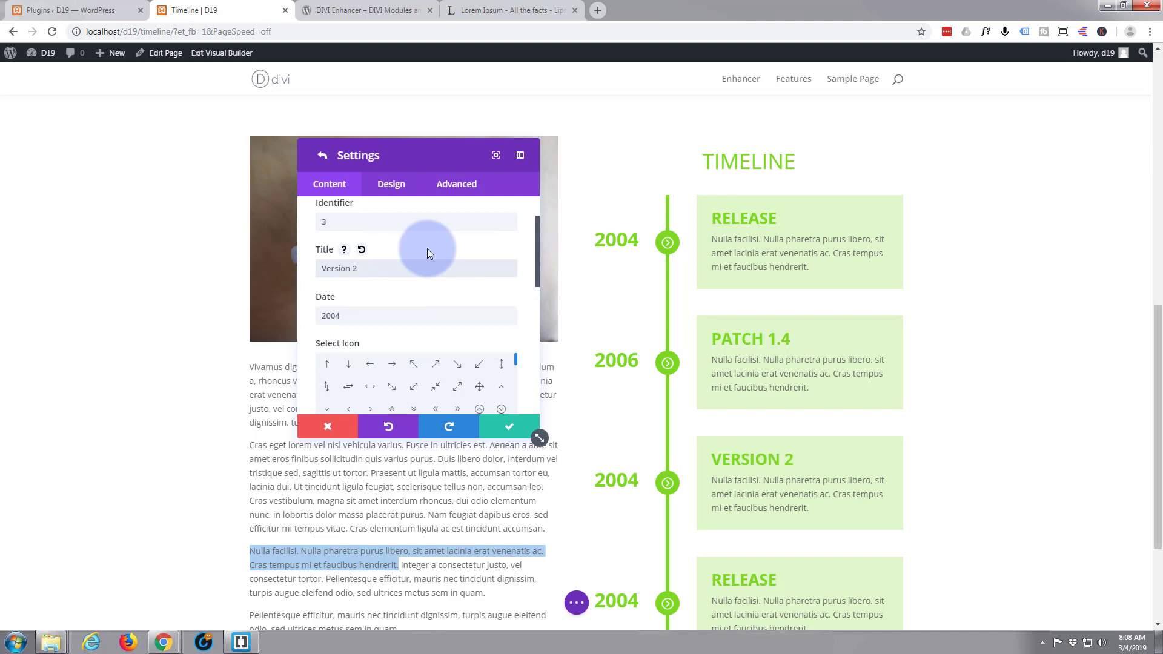
{"action": "type", "text": ".0"}
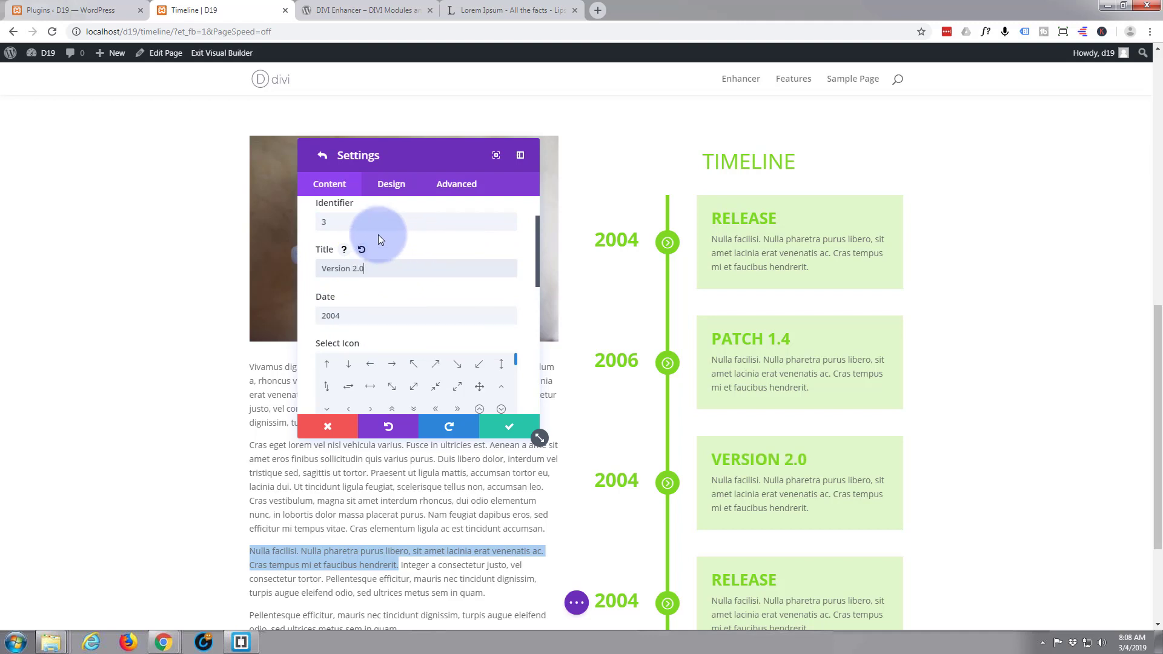
{"action": "left_click", "coordinate": [337, 316]}
{"action": "key", "text": "BackSpace"}
{"action": "type", "text": "8"}
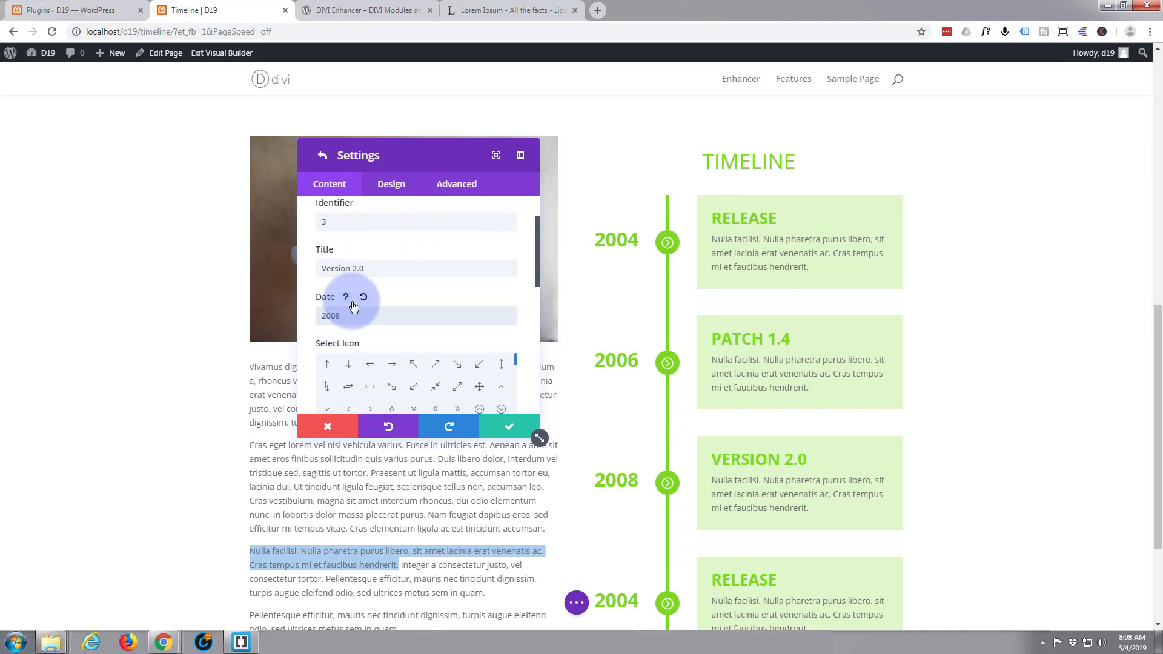
{"action": "left_click", "coordinate": [514, 430]}
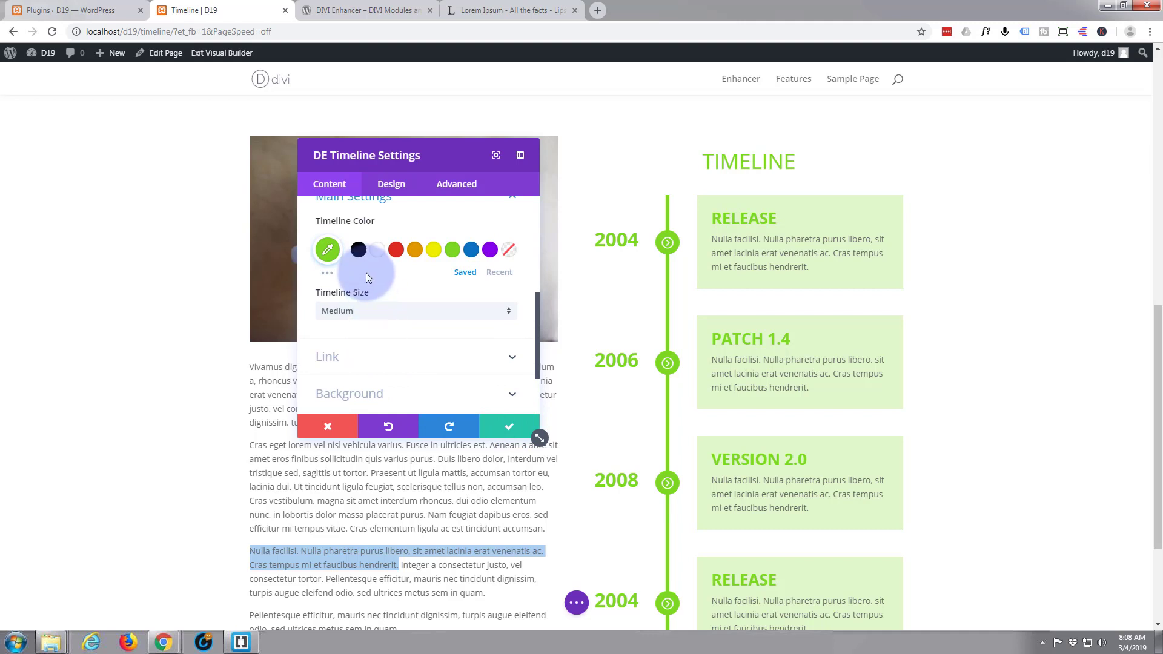
{"action": "scroll", "coordinate": [363, 278], "scroll_direction": "up", "scroll_amount": 5}
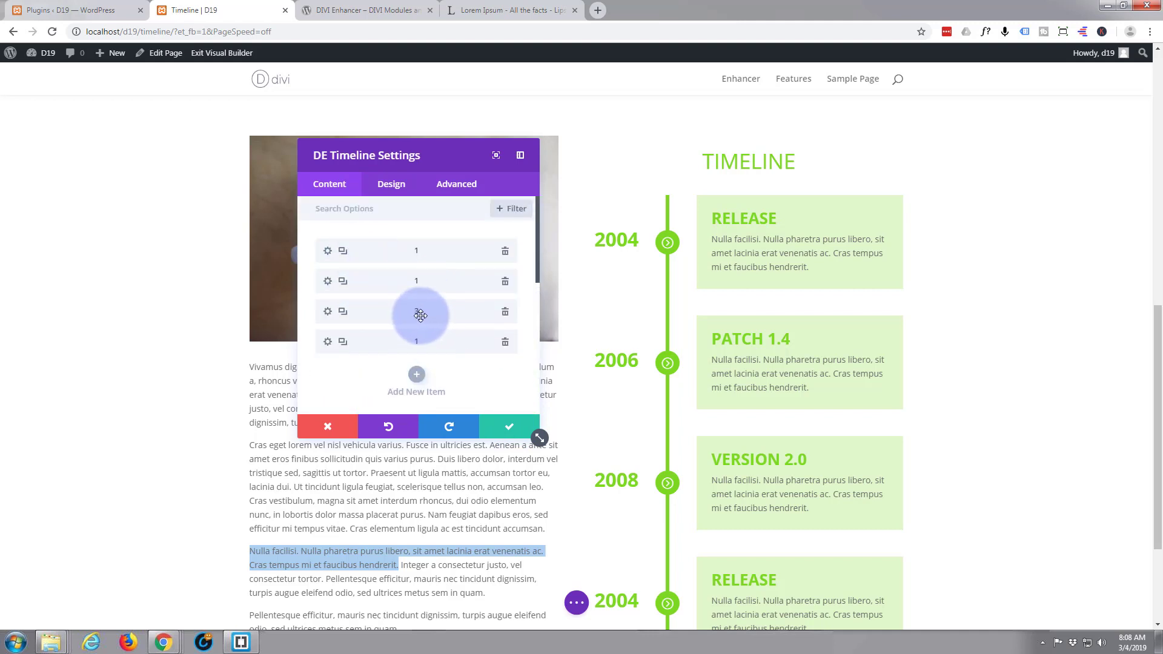
- Set the second timeline item's identifier to 2 and confirm
{"action": "left_click", "coordinate": [328, 282]}
{"action": "type", "text": "1"}
{"action": "left_click_drag", "start_coordinate": [327, 282], "coordinate": [309, 281]}
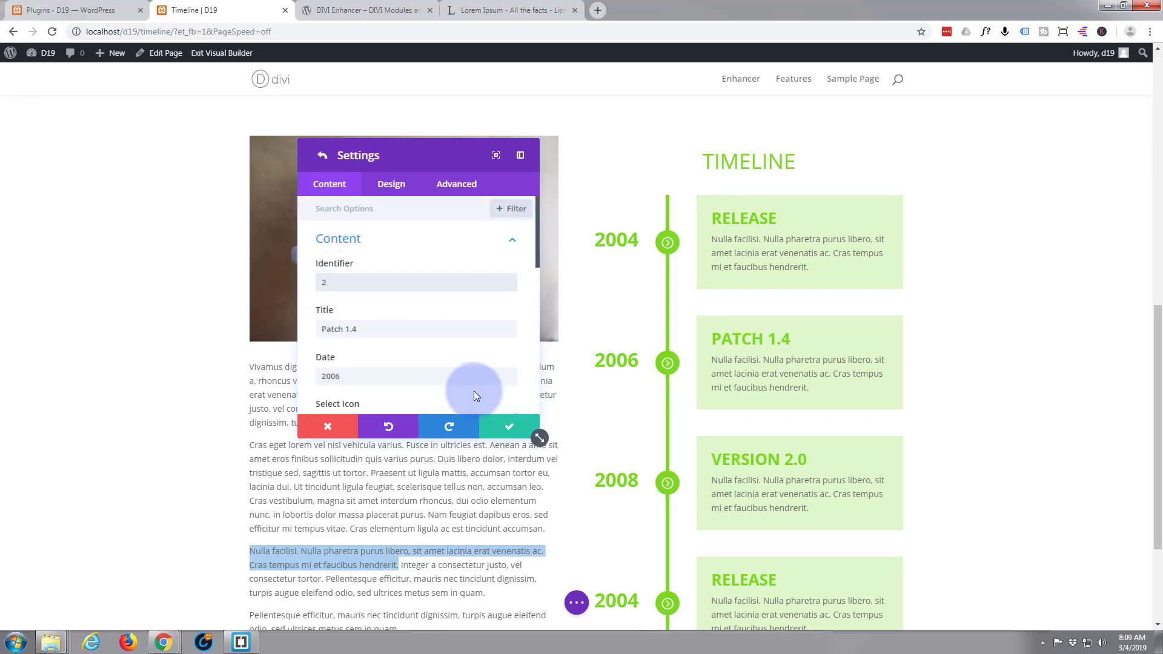
{"action": "left_click", "coordinate": [513, 427]}
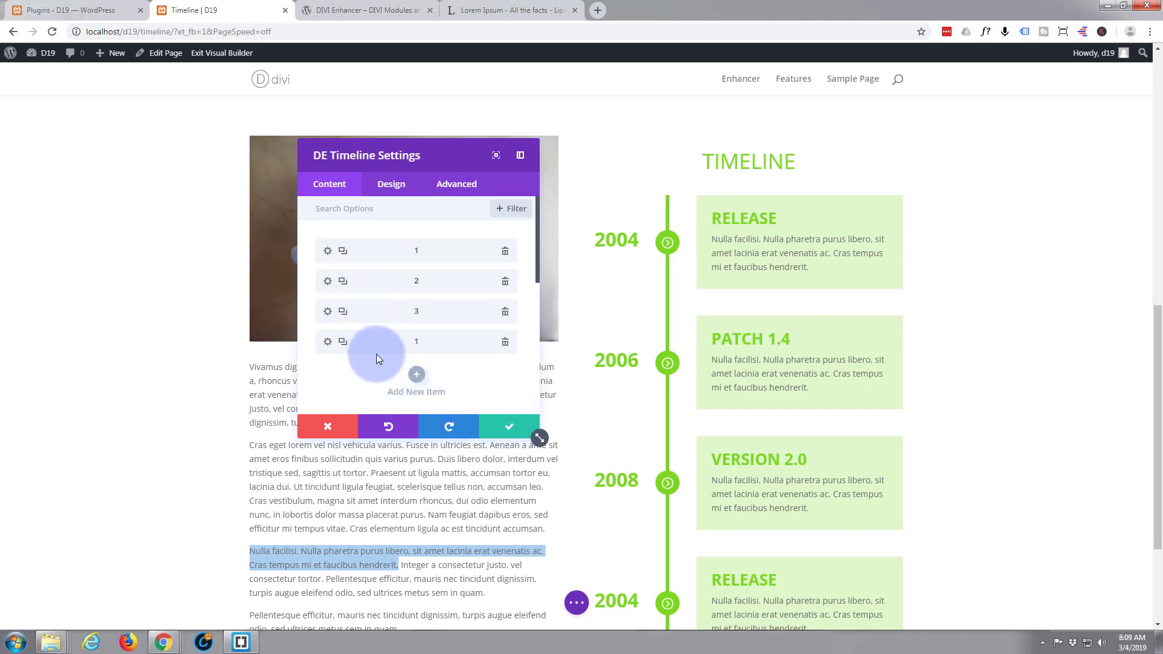
- Give the fourth item identifier 4, title 'Update 2.1' and date 2010, then confirm
{"action": "left_click", "coordinate": [328, 342]}
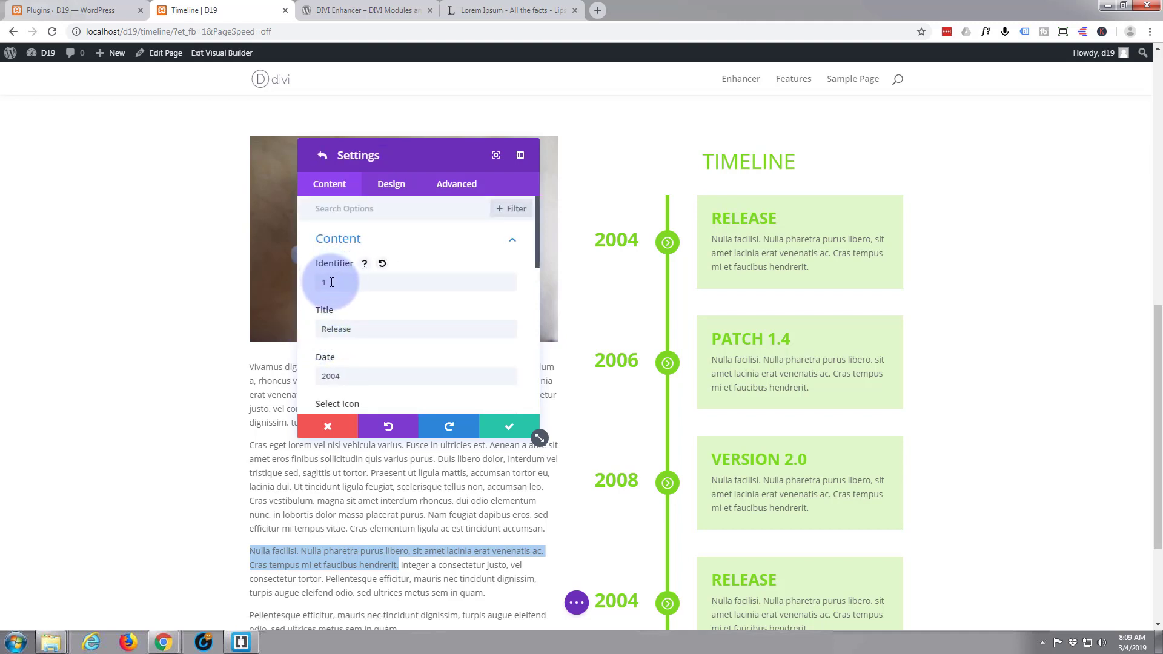
{"action": "left_click_drag", "start_coordinate": [331, 283], "coordinate": [308, 283]}
{"action": "type", "text": "4"}
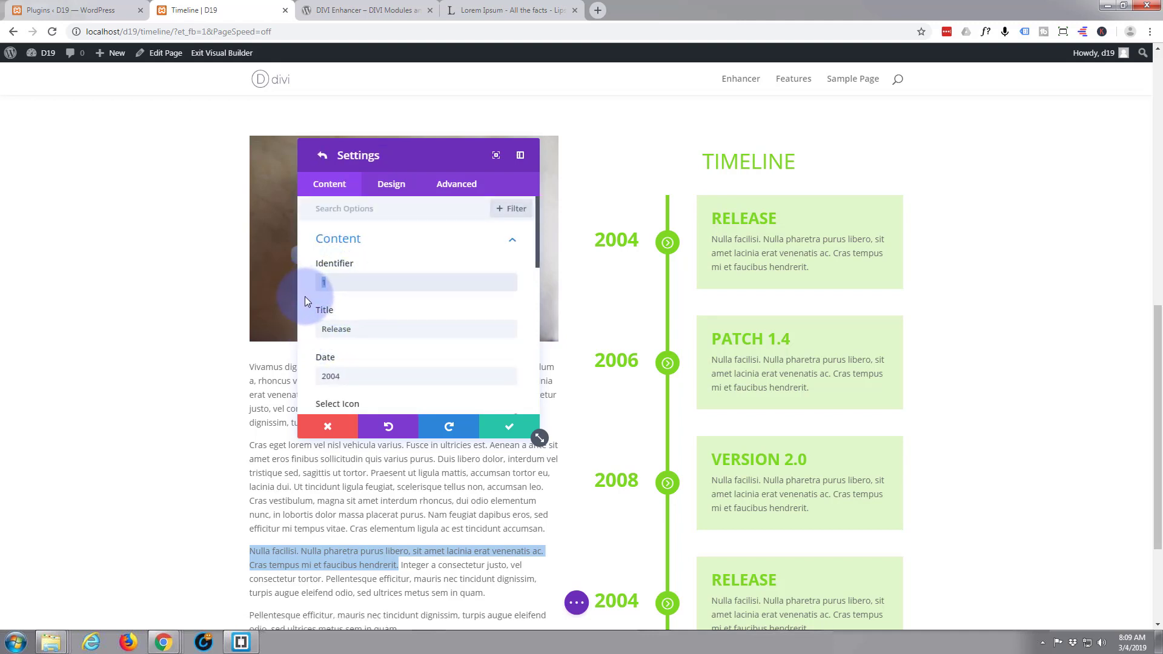
{"action": "left_click", "coordinate": [362, 328]}
{"action": "left_click_drag", "start_coordinate": [363, 329], "coordinate": [303, 329]}
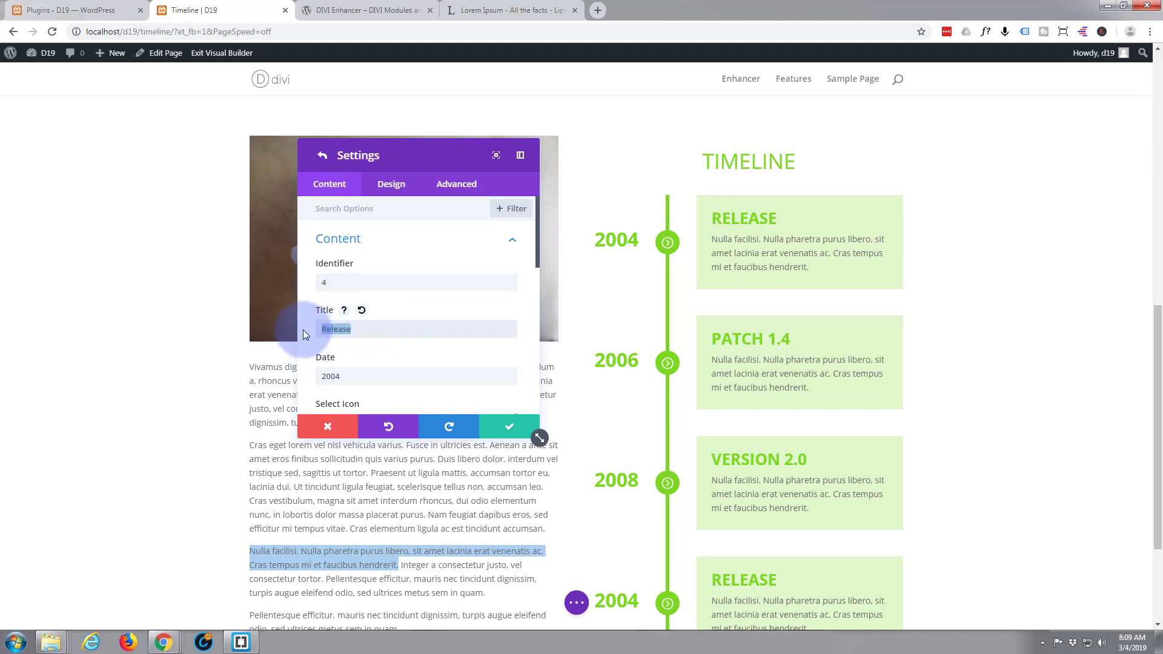
{"action": "type", "text": "Update "}
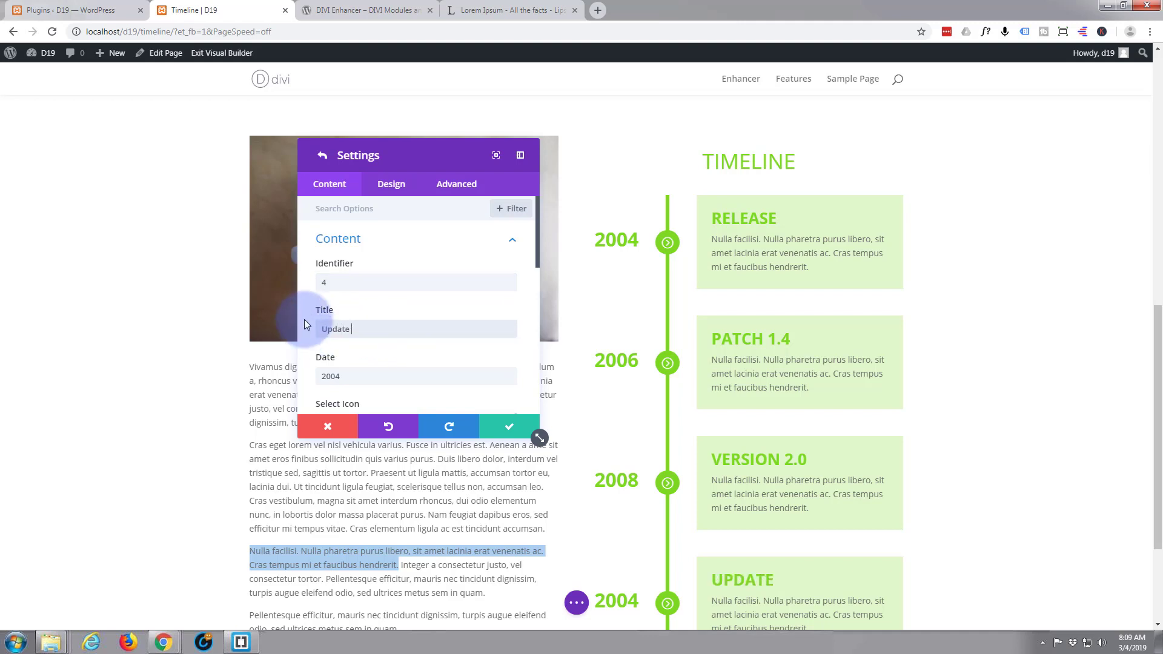
{"action": "type", "text": "2.1"}
{"action": "left_click", "coordinate": [341, 377]}
{"action": "key", "text": "BackSpace"}
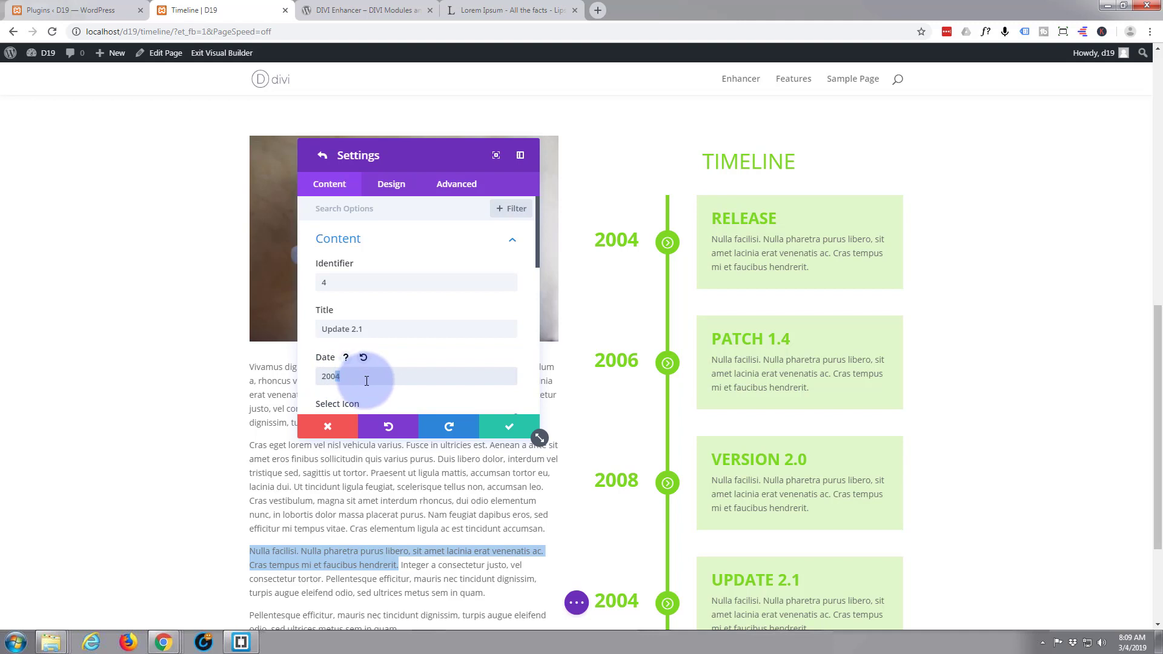
{"action": "type", "text": "10"}
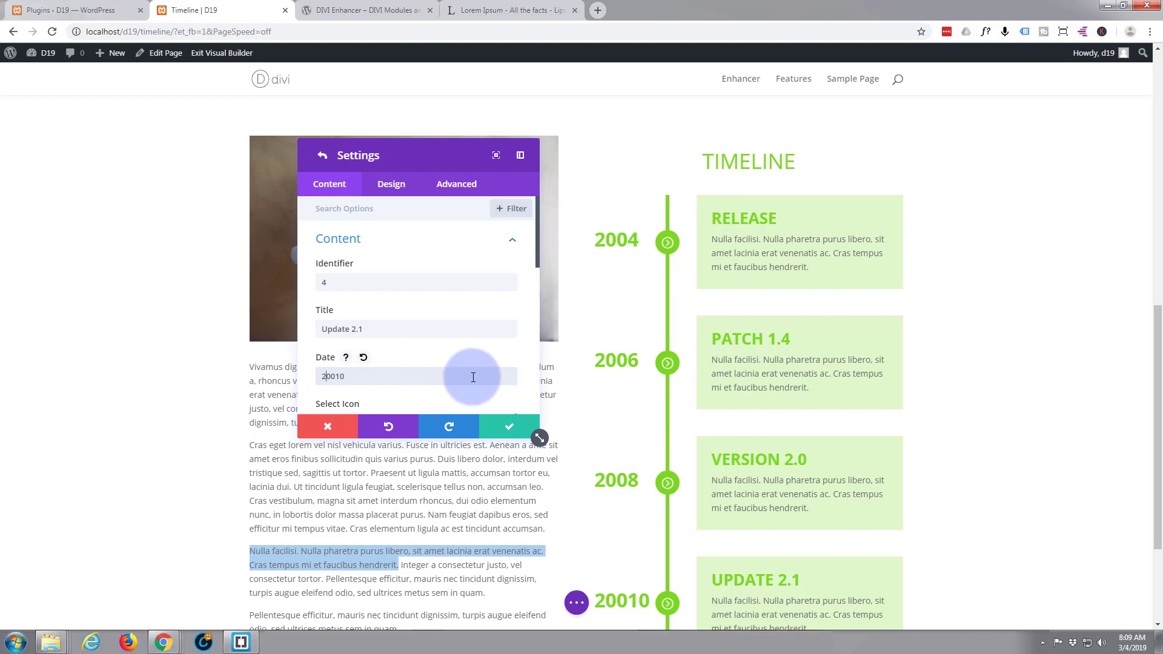
{"action": "key", "text": "Delete"}
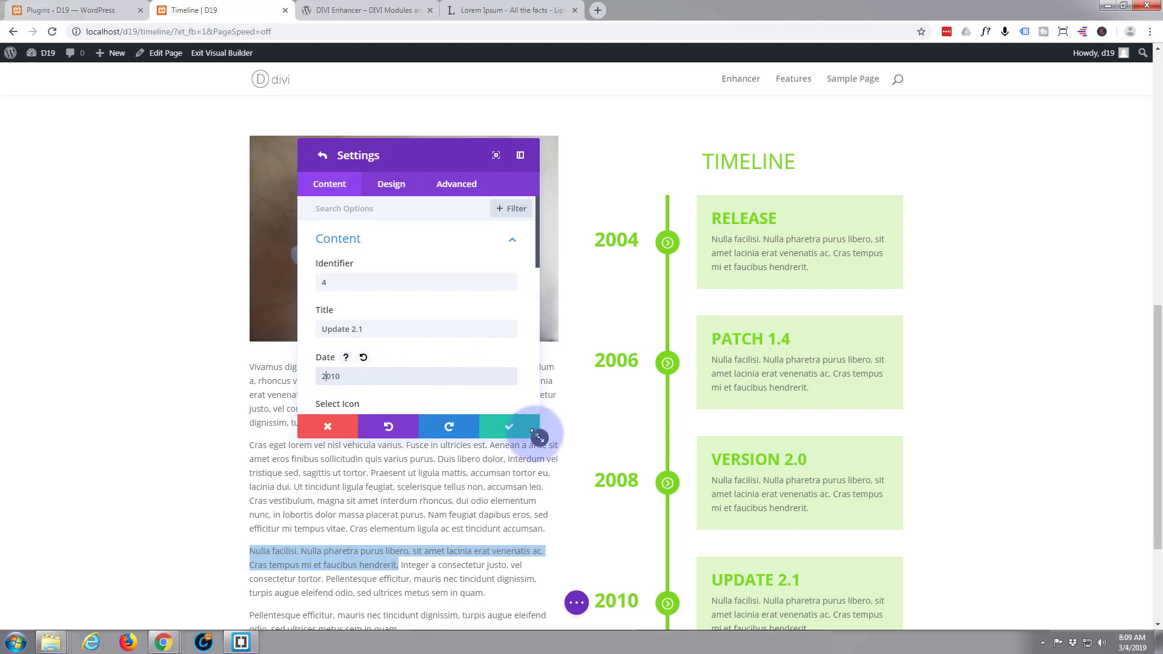
{"action": "left_click", "coordinate": [512, 430]}
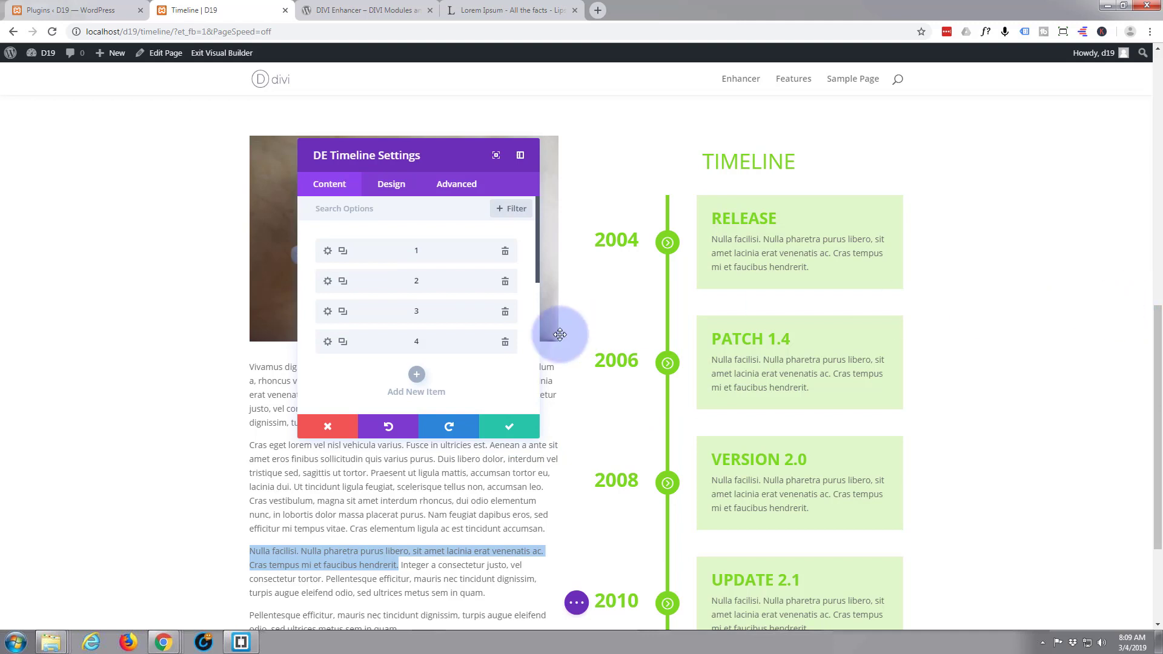
- Close the timeline settings, save the page, and exit to the live Timeline page
{"action": "left_click", "coordinate": [509, 431]}
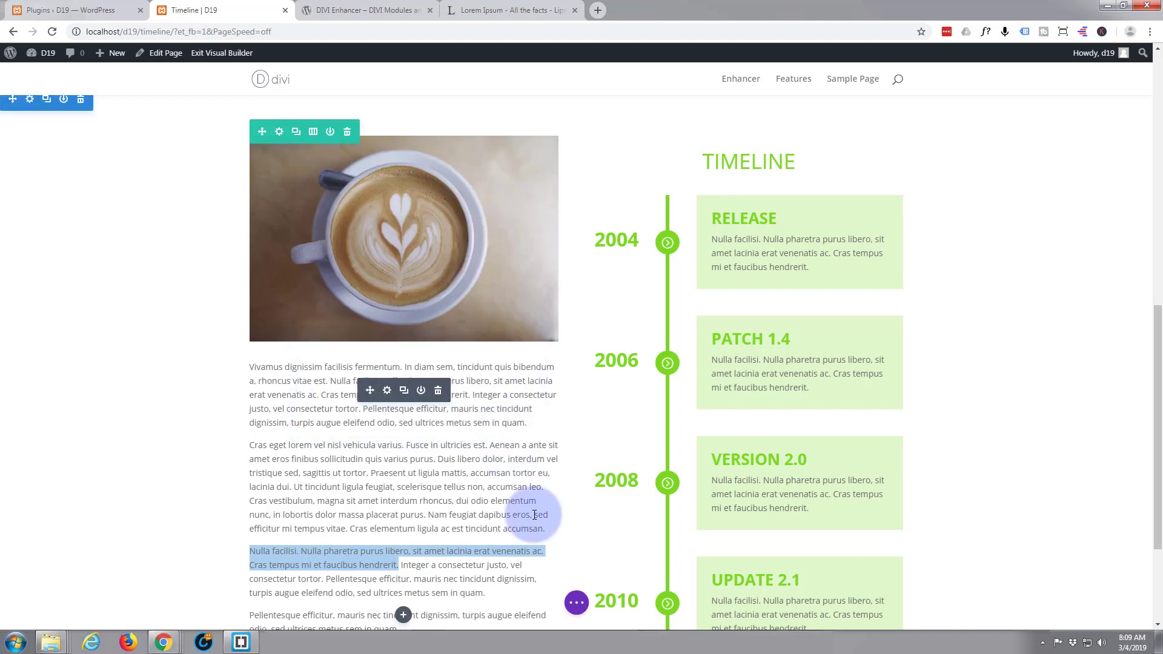
{"action": "left_click", "coordinate": [576, 602]}
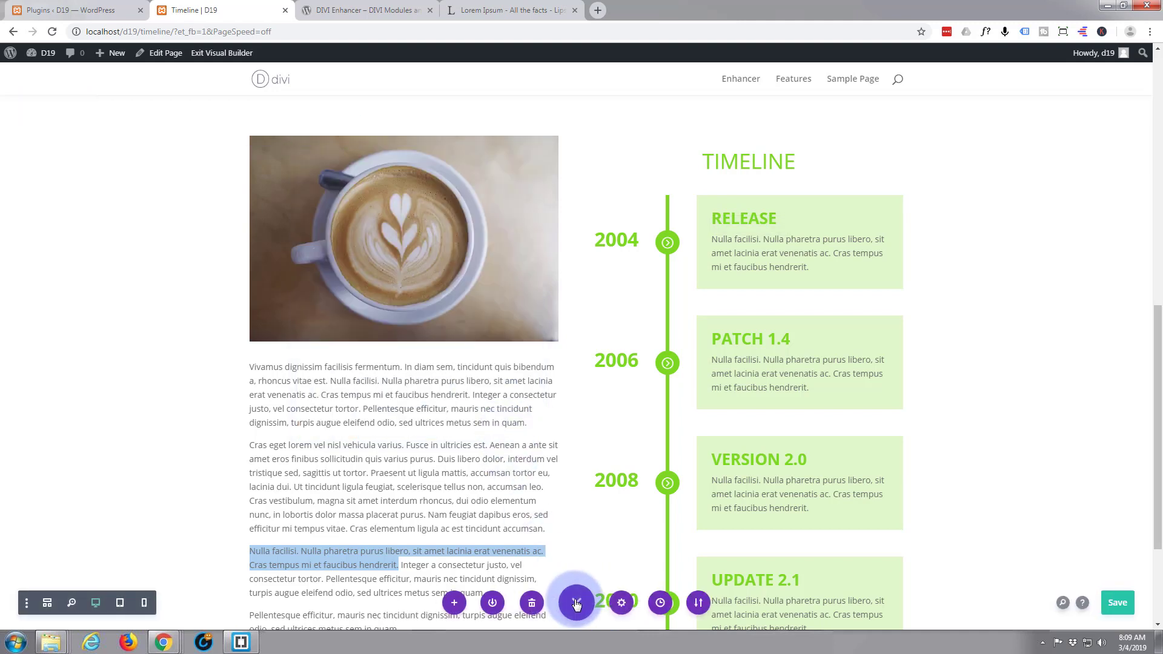
{"action": "left_click", "coordinate": [1049, 565]}
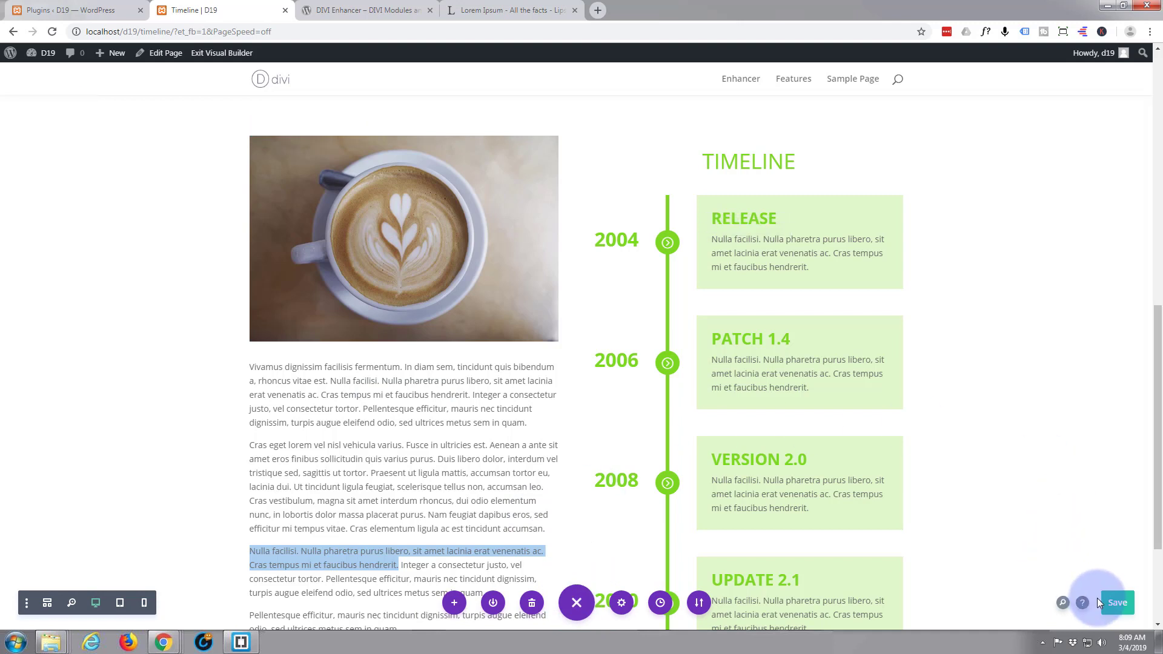
{"action": "left_click", "coordinate": [1116, 602]}
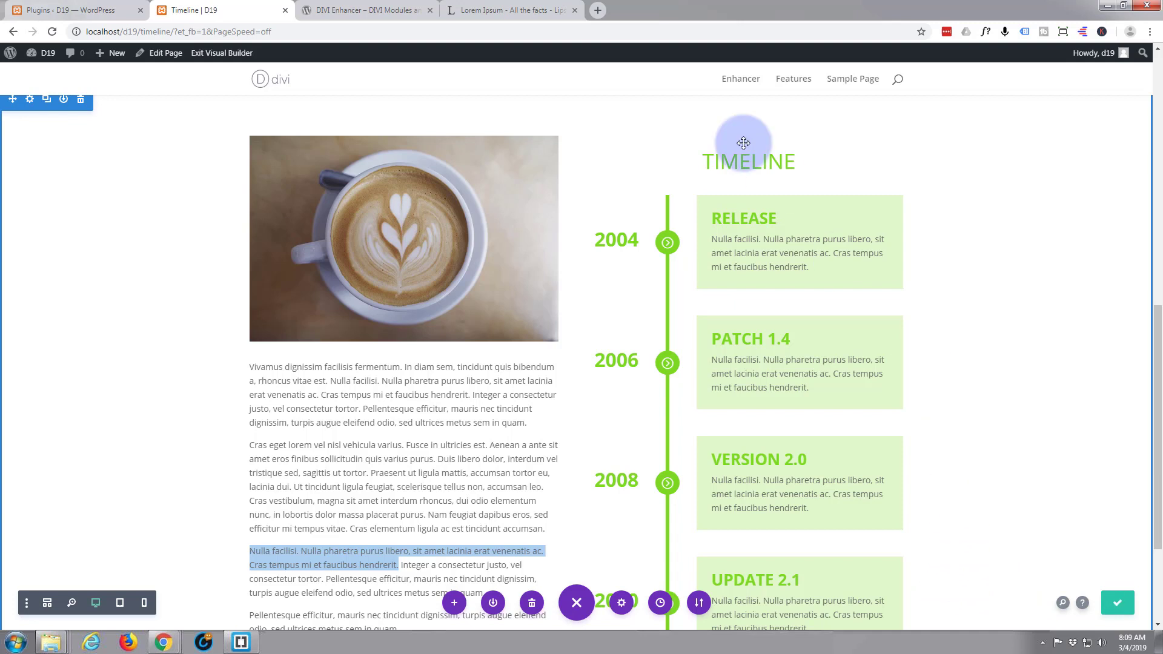
{"action": "left_click", "coordinate": [211, 56]}
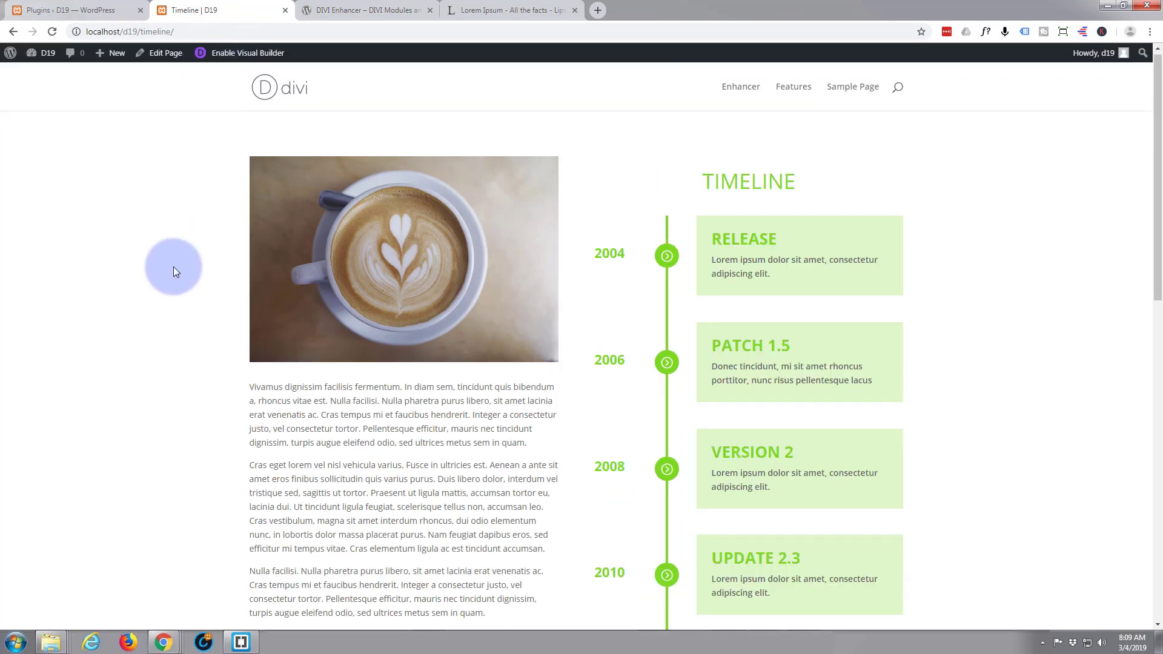
{"action": "scroll", "coordinate": [172, 267], "scroll_direction": "down", "scroll_amount": 3}
{"action": "scroll", "coordinate": [169, 264], "scroll_direction": "up", "scroll_amount": 2}
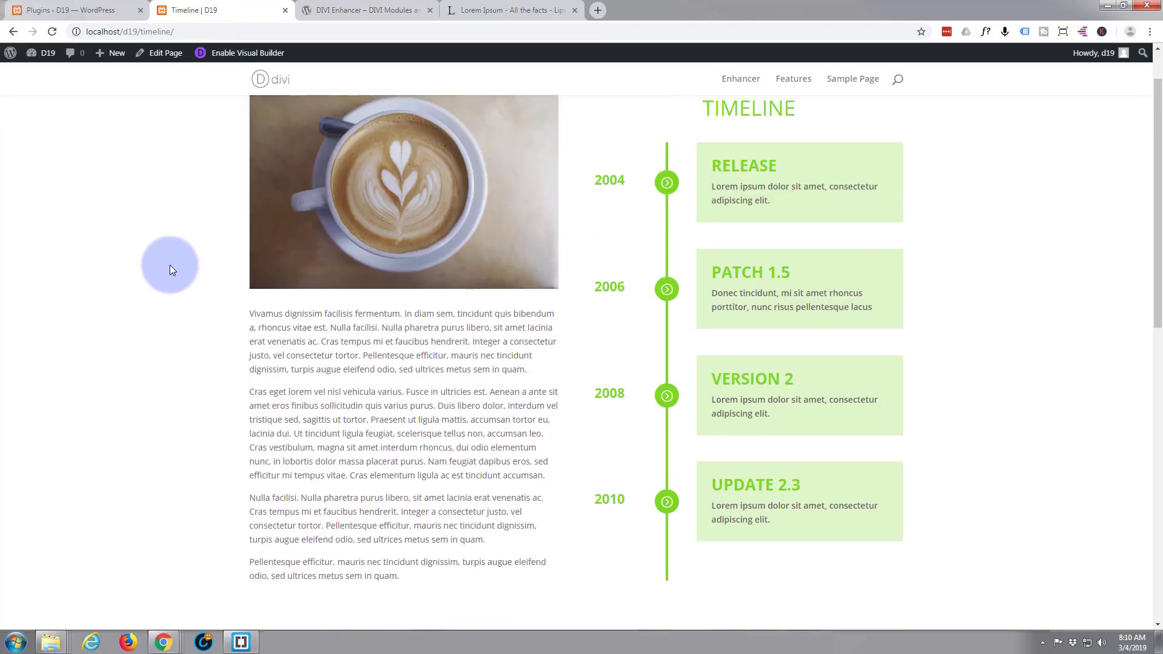
{"action": "scroll", "coordinate": [170, 264], "scroll_direction": "down", "scroll_amount": 10}
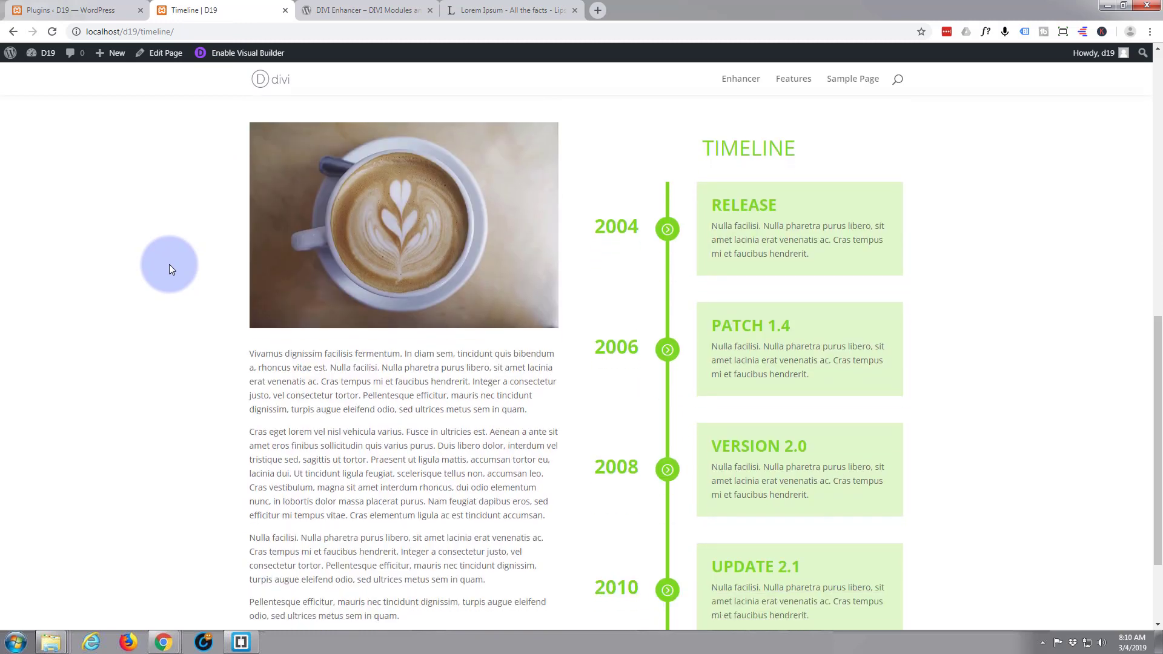
{"action": "scroll", "coordinate": [170, 266], "scroll_direction": "down", "scroll_amount": 1}
{"action": "scroll", "coordinate": [169, 264], "scroll_direction": "down", "scroll_amount": 1}
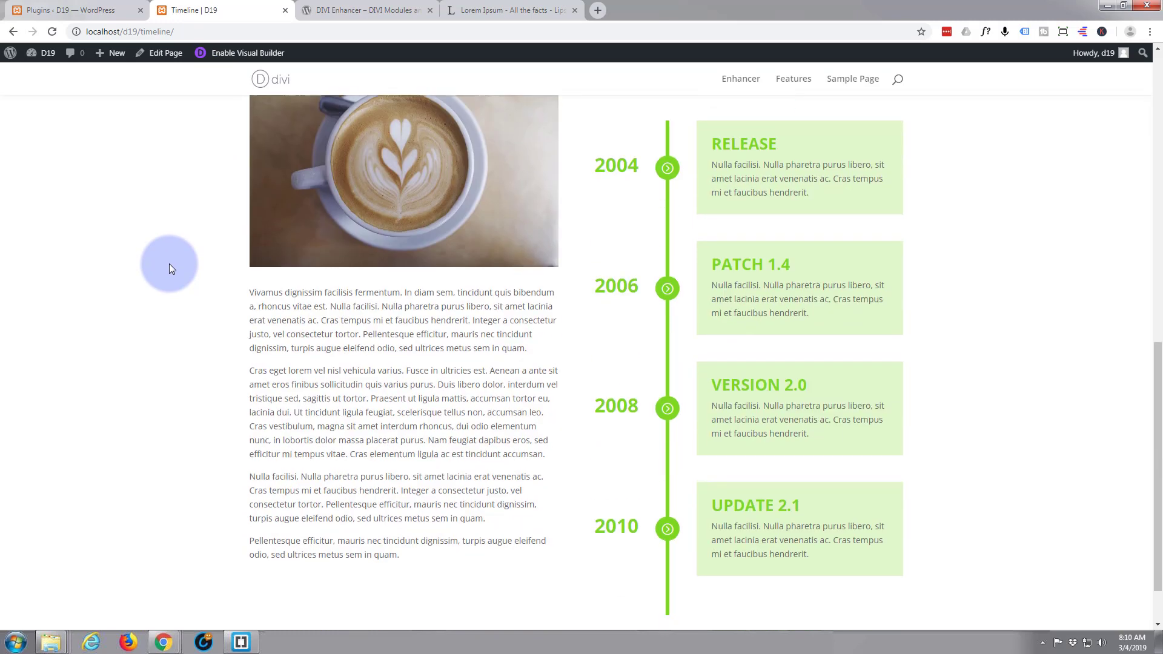
{"action": "scroll", "coordinate": [169, 264], "scroll_direction": "up", "scroll_amount": 1}
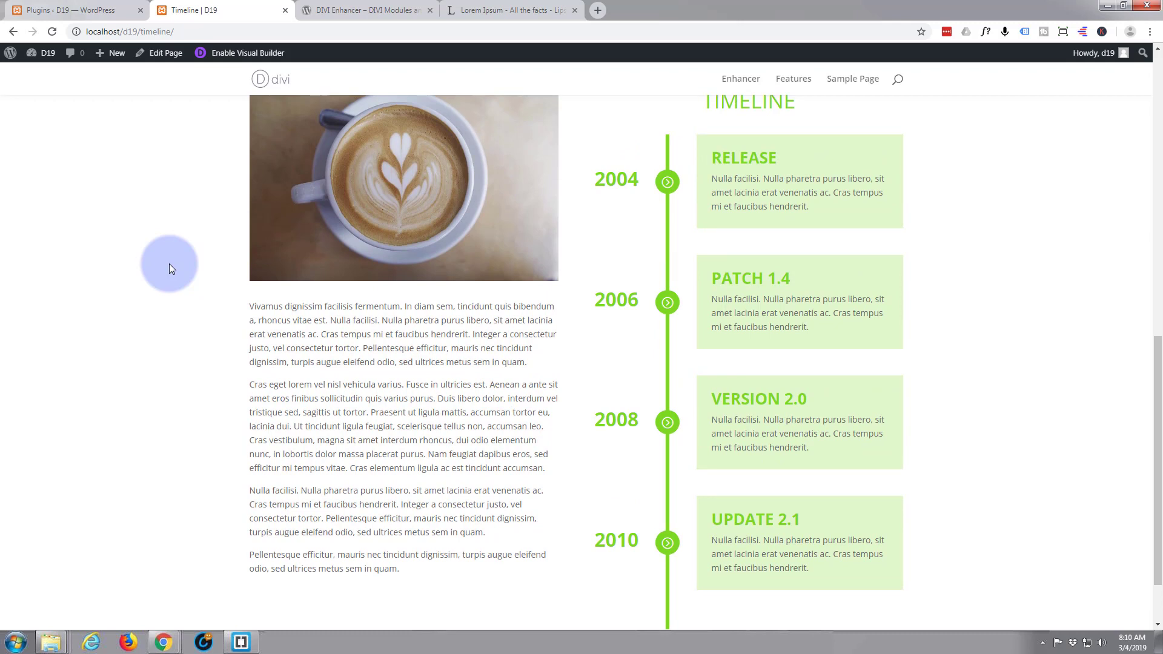
{"action": "scroll", "coordinate": [169, 263], "scroll_direction": "down", "scroll_amount": 1}
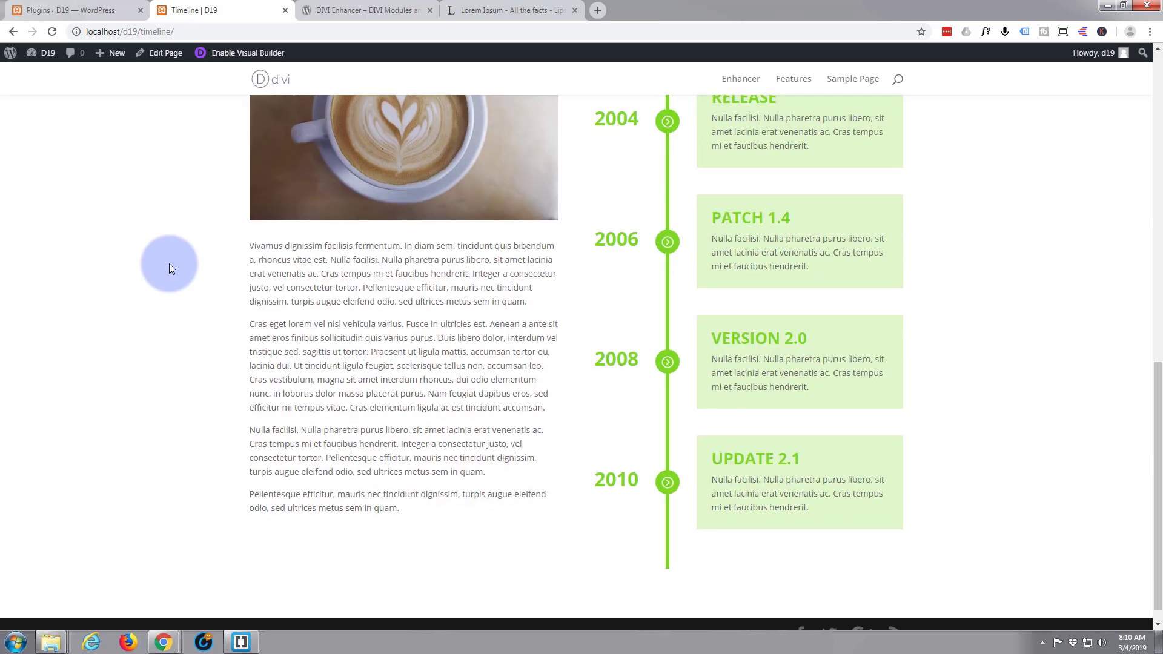
{"action": "scroll", "coordinate": [169, 263], "scroll_direction": "up", "scroll_amount": 1}
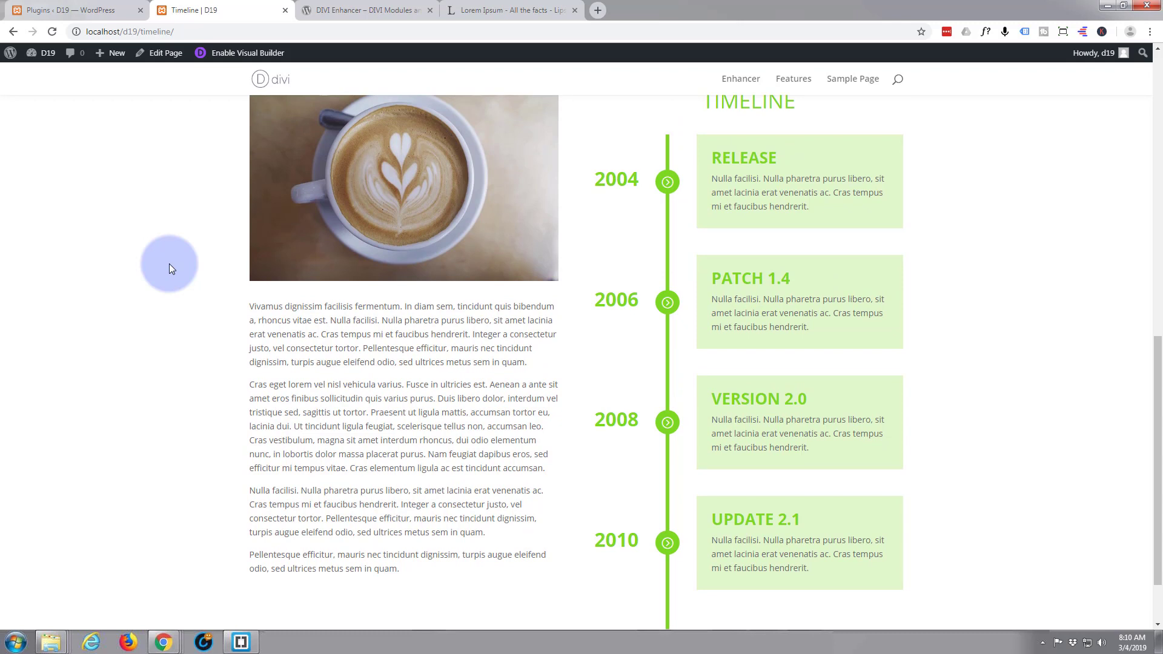
{"action": "scroll", "coordinate": [169, 264], "scroll_direction": "up", "scroll_amount": 1}
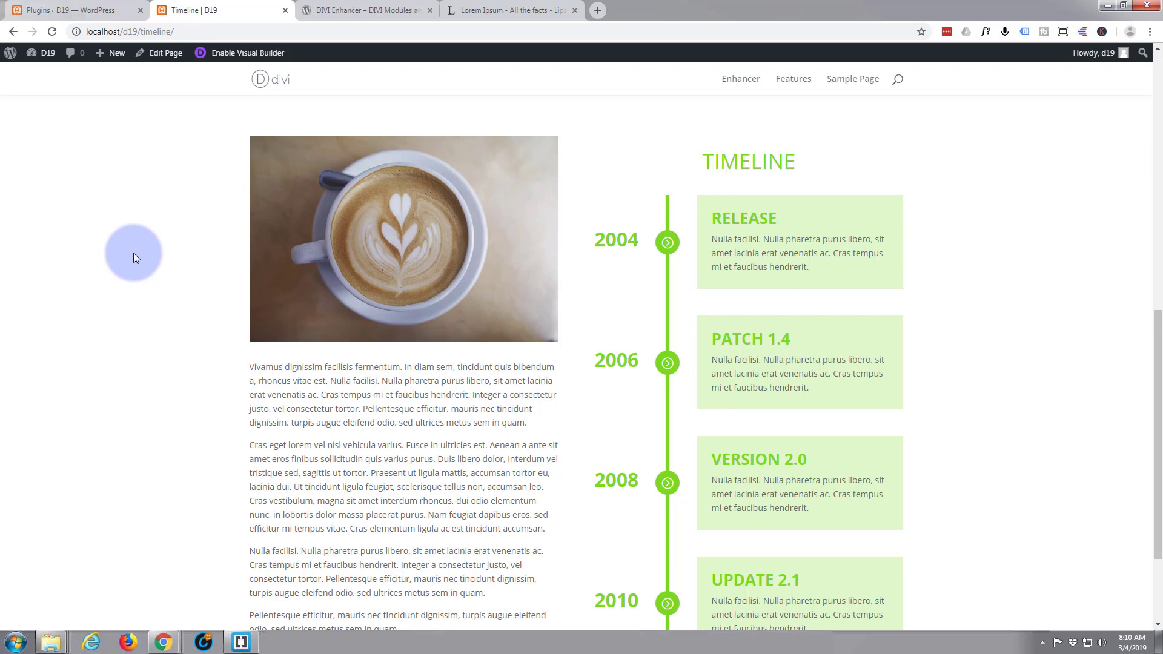
{"action": "scroll", "coordinate": [134, 252], "scroll_direction": "down", "scroll_amount": 1}
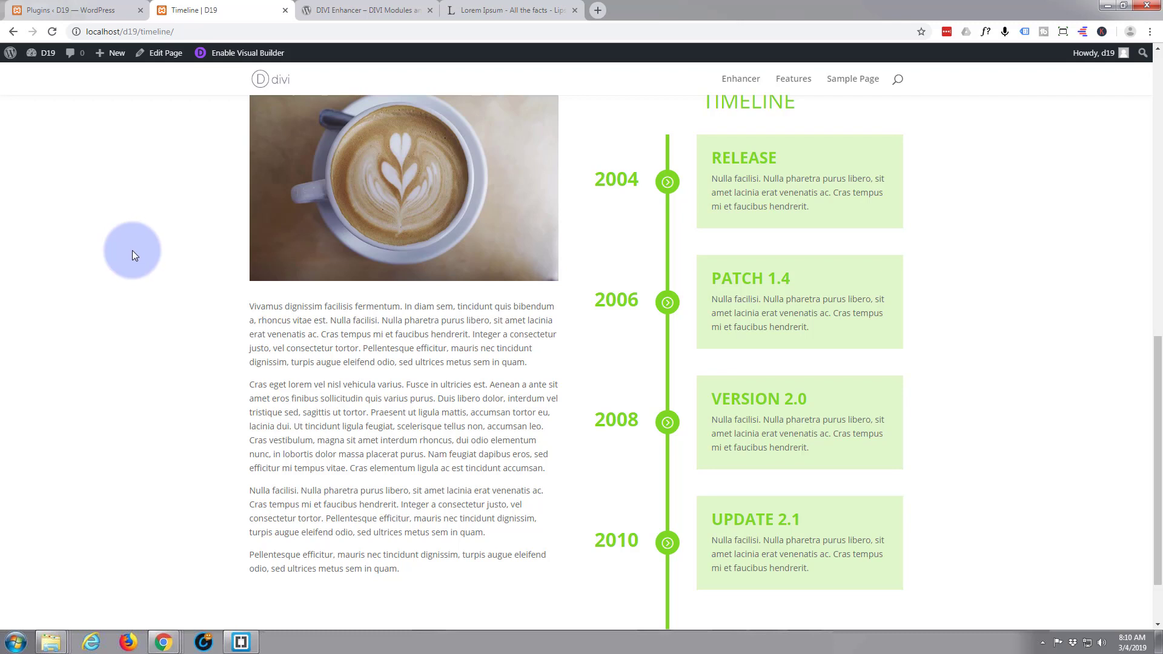